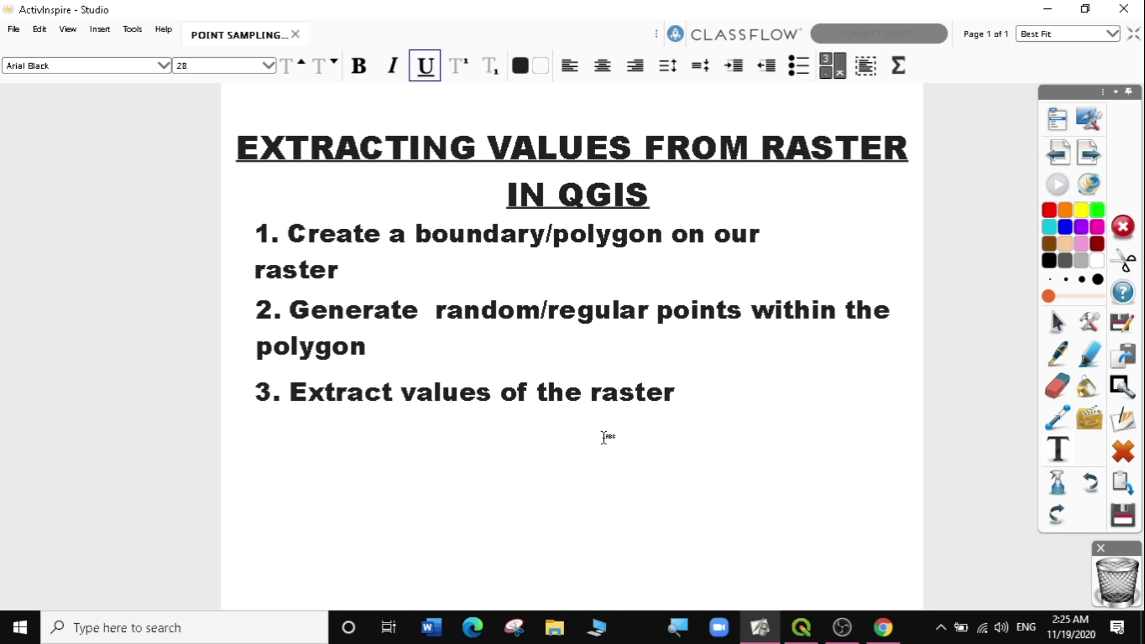
Switch to QGIS and start adding a raster layer from a file on disk.
{"action": "left_click", "coordinate": [802, 627]}
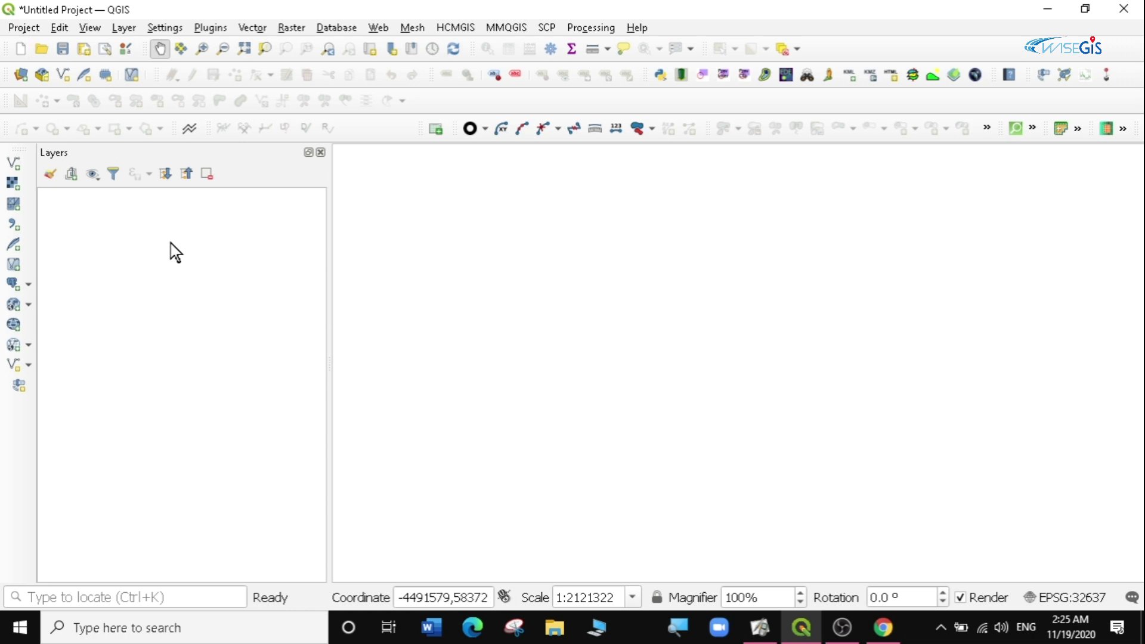
{"action": "left_click", "coordinate": [123, 30]}
{"action": "mouse_move", "coordinate": [167, 84]}
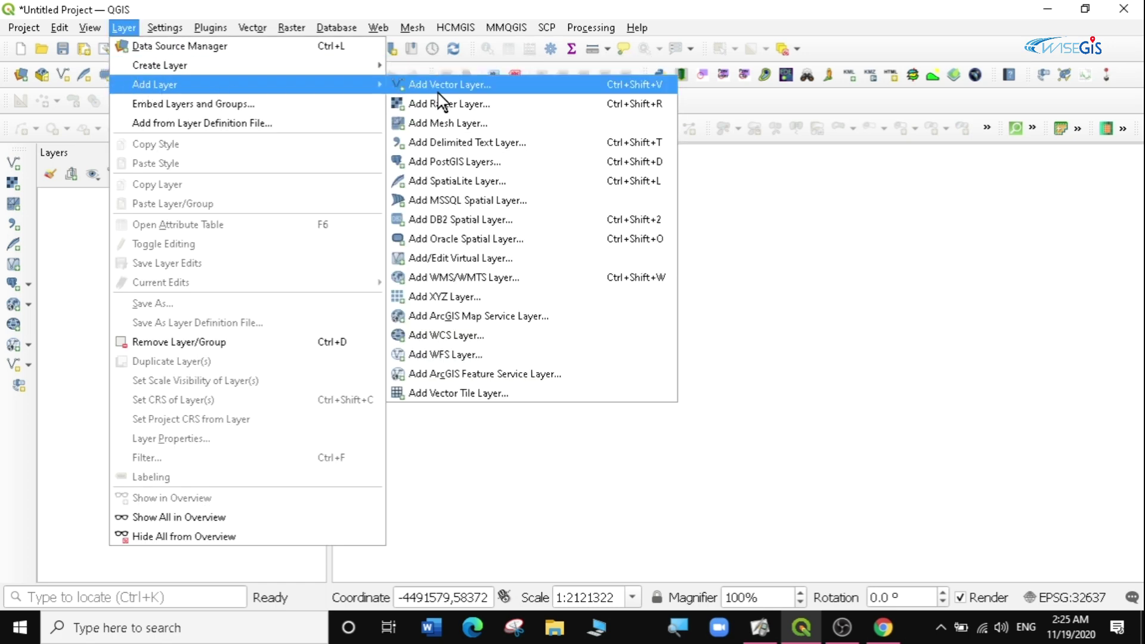
{"action": "left_click", "coordinate": [471, 105]}
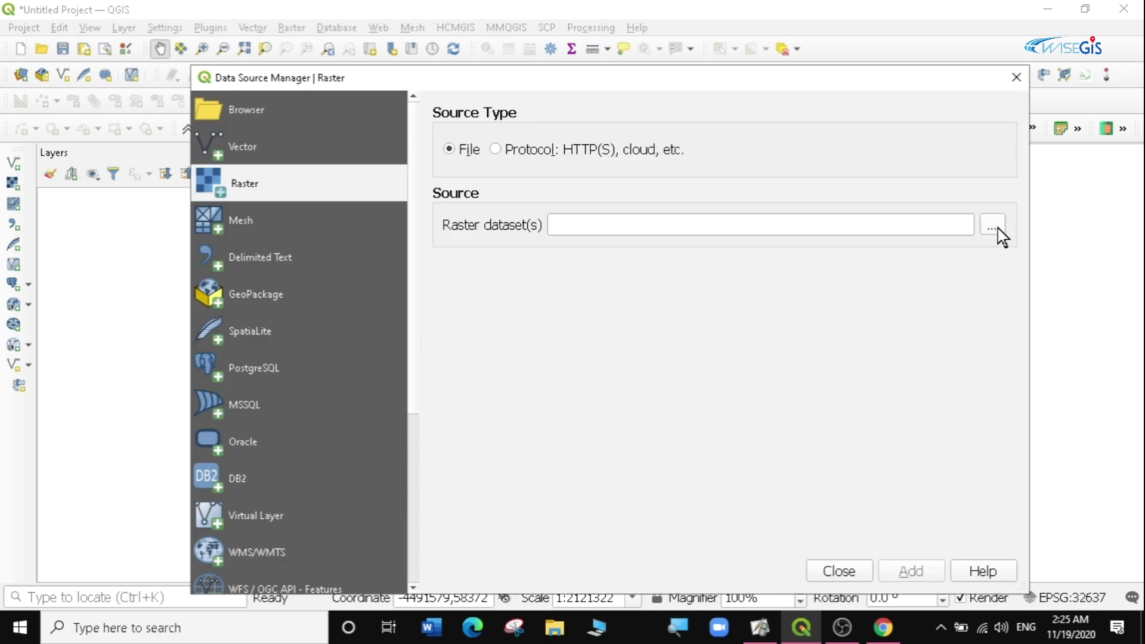
{"action": "left_click", "coordinate": [998, 228]}
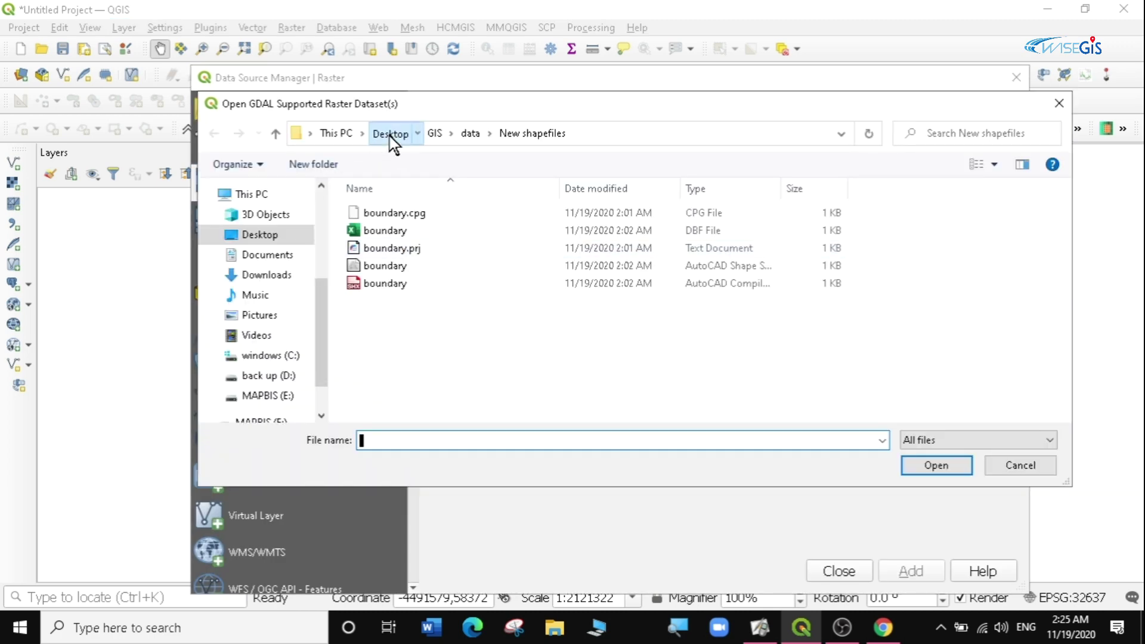
Add the DEM_Output raster from the Desktop > GIS > data > point sampling tool data folder to the project.
{"action": "left_click", "coordinate": [391, 134]}
{"action": "double_click", "coordinate": [388, 321]}
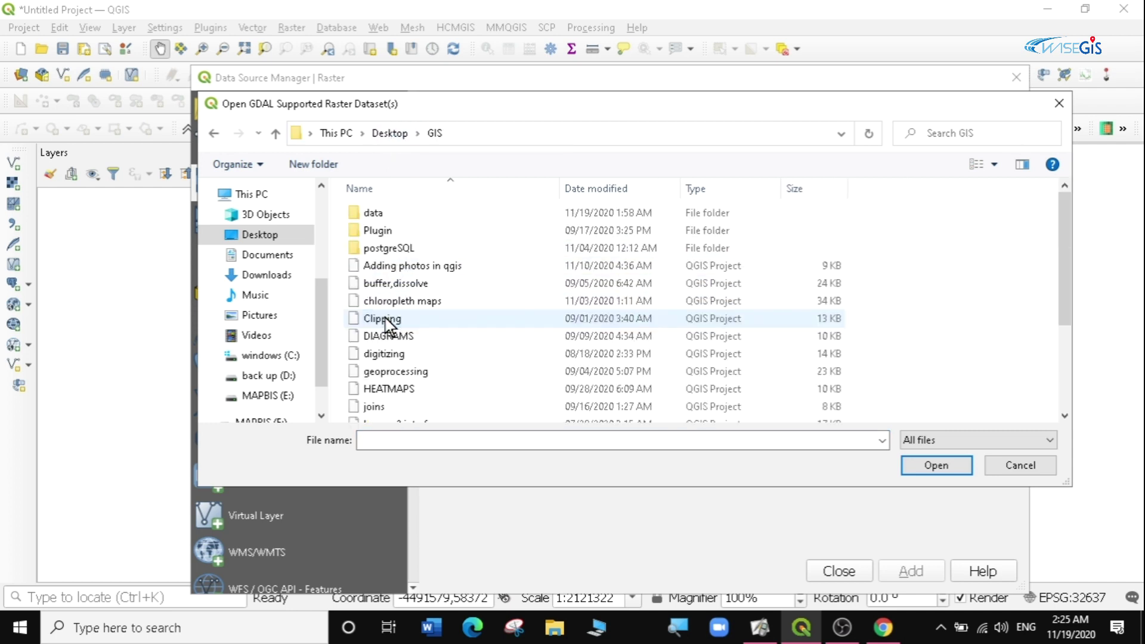
{"action": "left_click", "coordinate": [376, 213]}
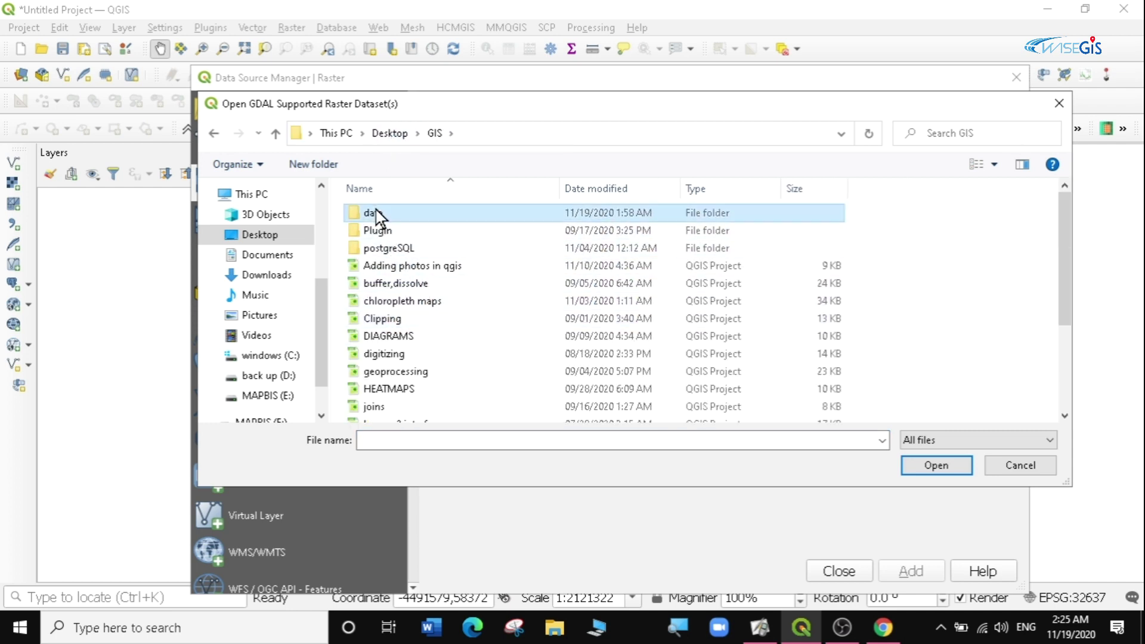
{"action": "double_click", "coordinate": [375, 213]}
{"action": "scroll", "coordinate": [435, 248], "scroll_direction": "down", "scroll_amount": 10}
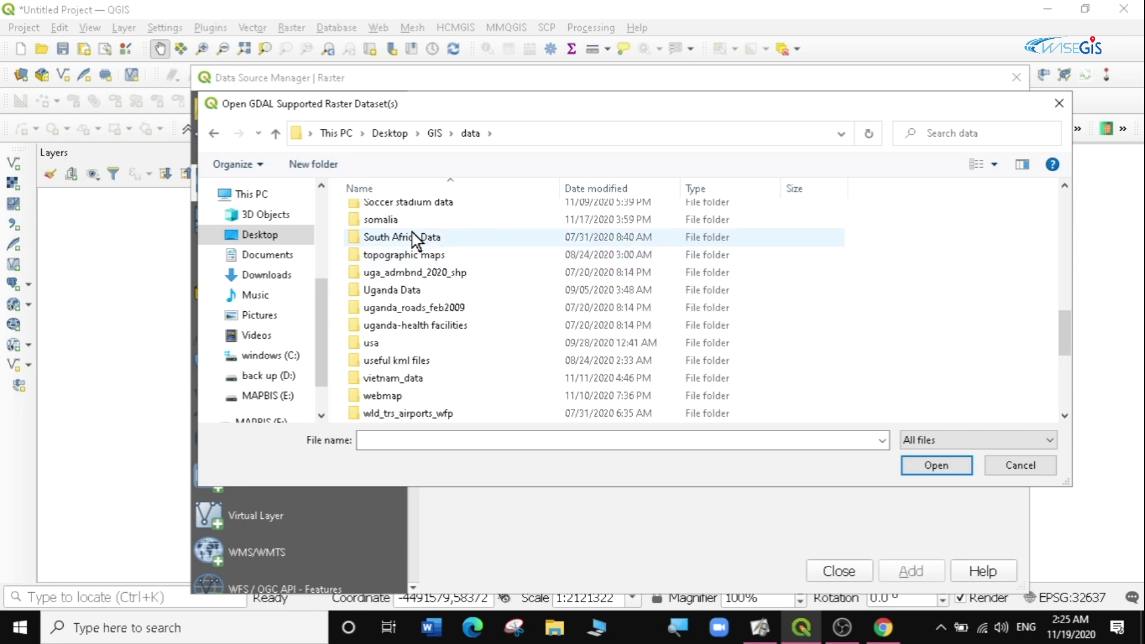
{"action": "scroll", "coordinate": [426, 255], "scroll_direction": "up", "scroll_amount": 3}
{"action": "double_click", "coordinate": [419, 313]}
{"action": "left_click", "coordinate": [403, 256]}
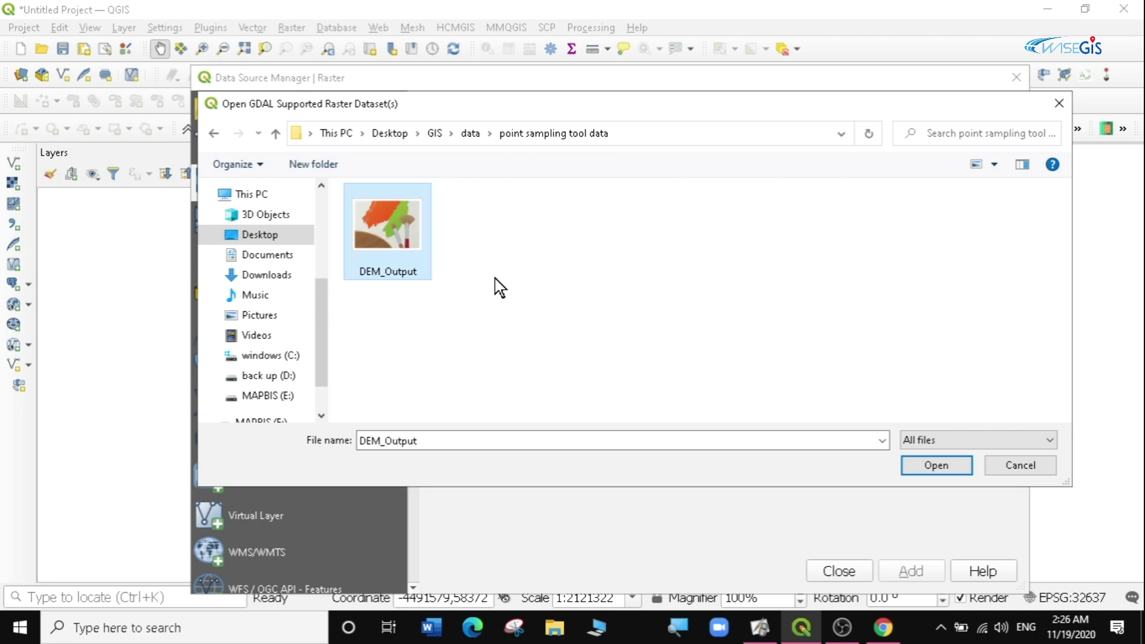
{"action": "left_click", "coordinate": [933, 469]}
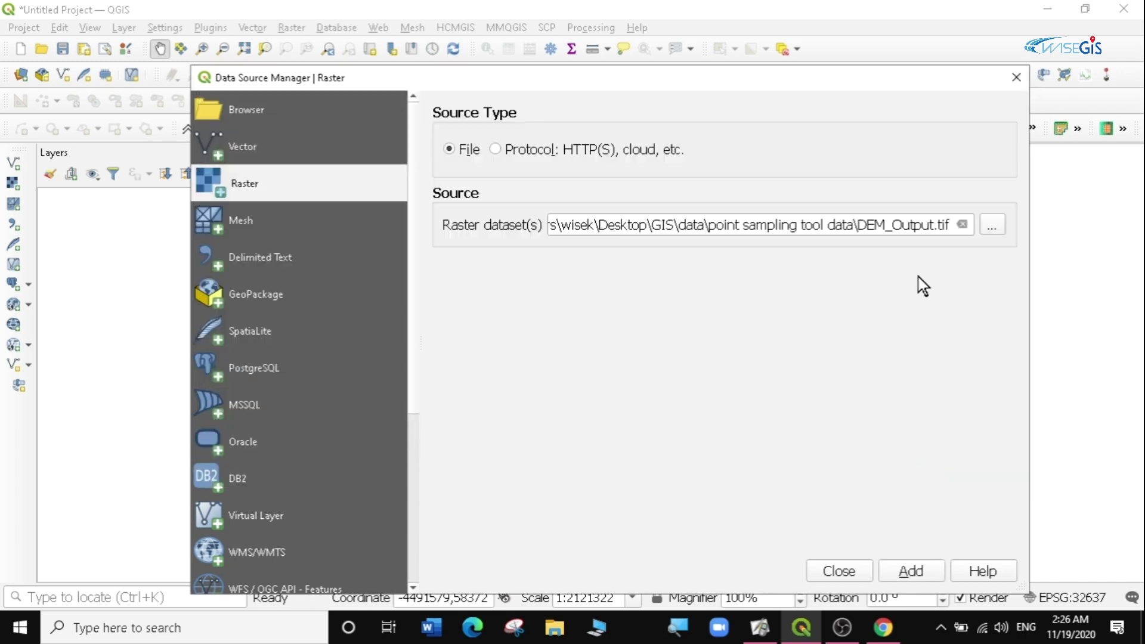
{"action": "left_click", "coordinate": [912, 572]}
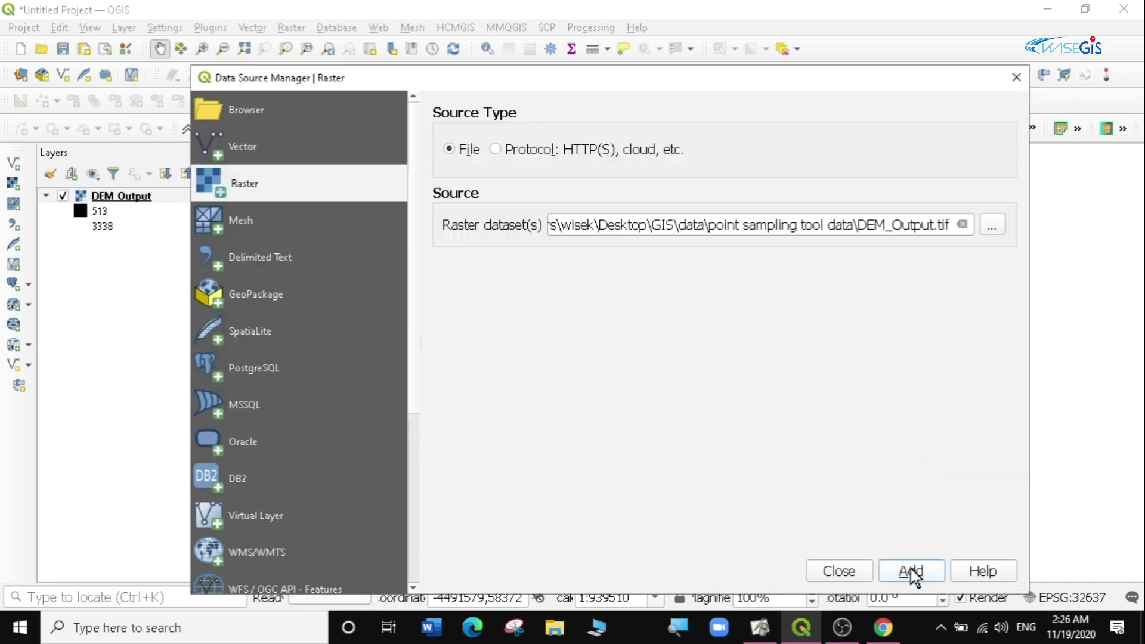
{"action": "left_click", "coordinate": [840, 572]}
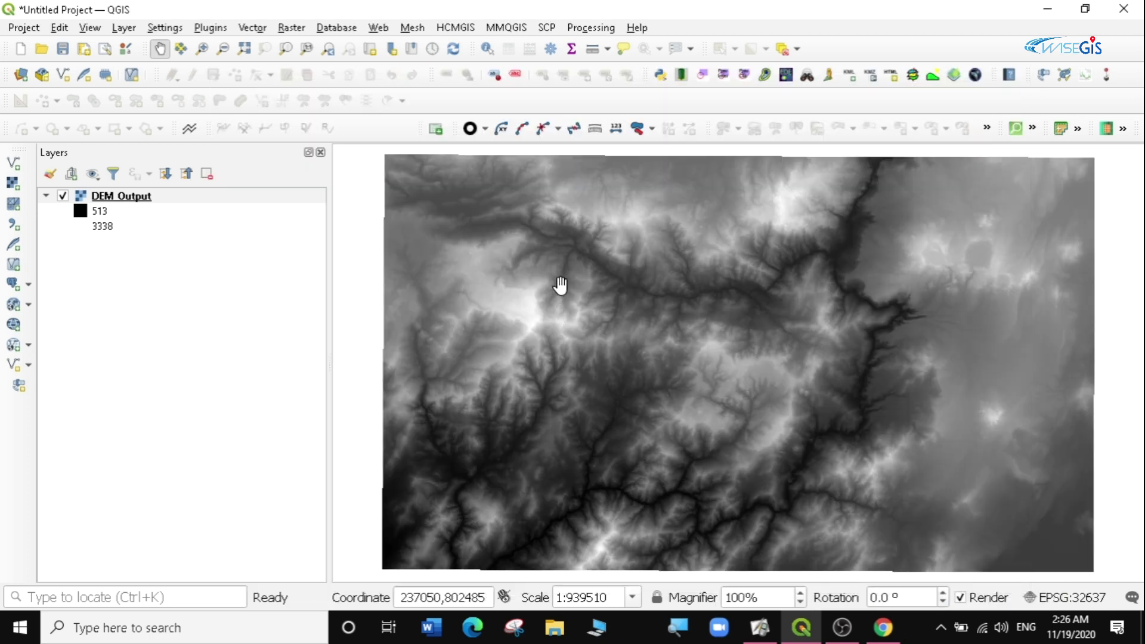
Add the Google Maps basemap with HCMGIS and place it below the DEM_Output layer.
{"action": "scroll", "coordinate": [790, 306], "scroll_direction": "down", "scroll_amount": 1}
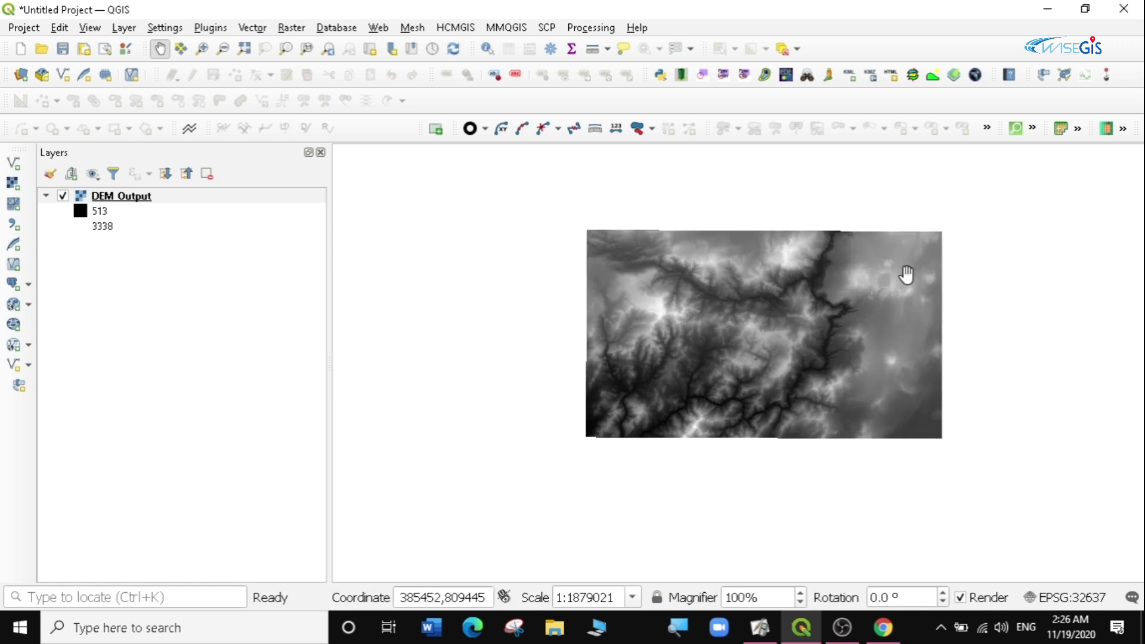
{"action": "left_click", "coordinate": [450, 29]}
{"action": "mouse_move", "coordinate": [455, 46]}
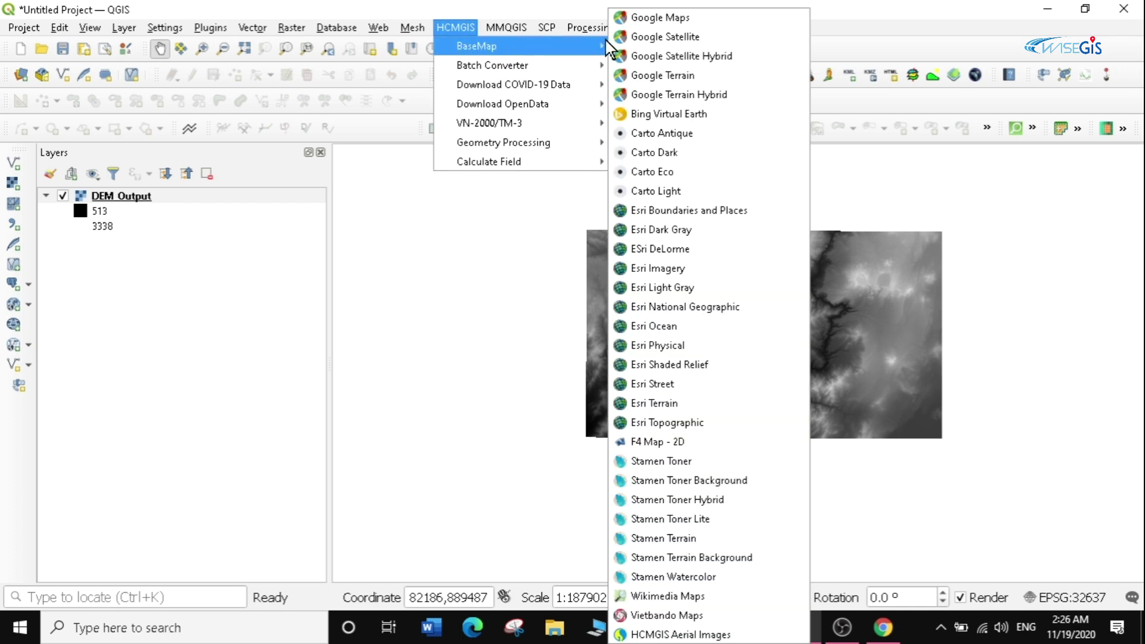
{"action": "left_click", "coordinate": [681, 17]}
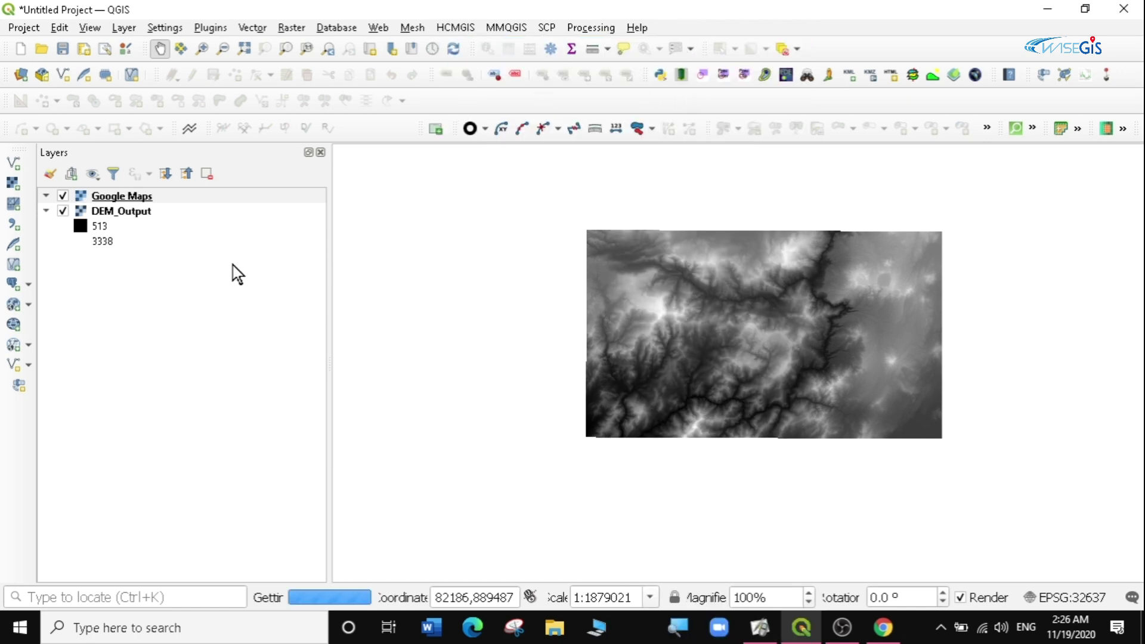
{"action": "left_click_drag", "start_coordinate": [120, 196], "coordinate": [110, 250]}
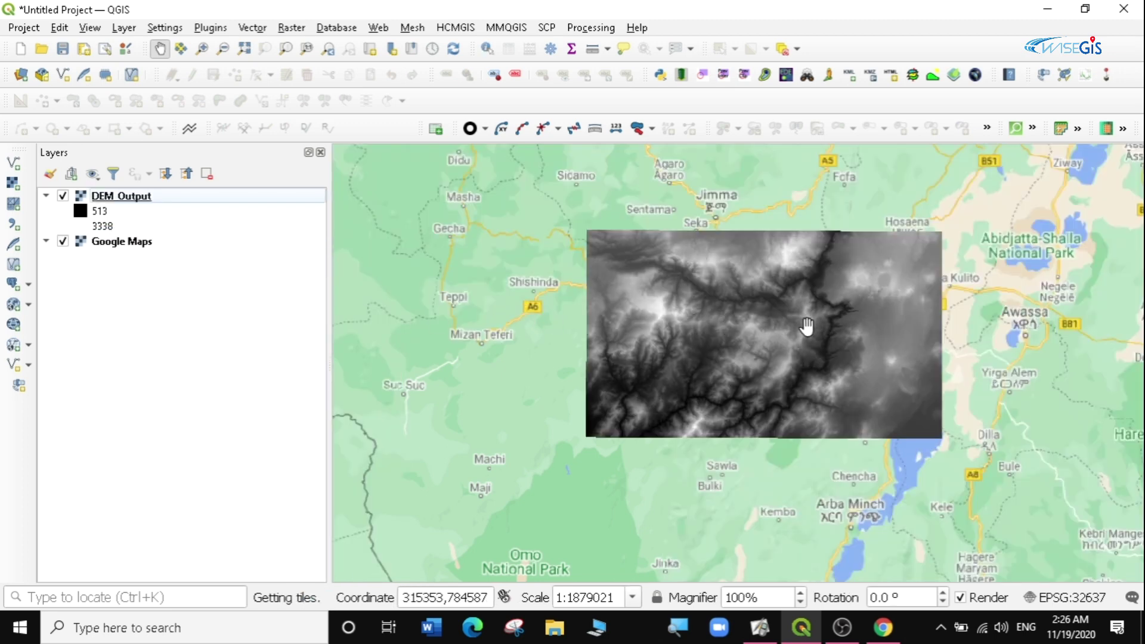
Check where the DEM lies on the basemap, hide Google Maps and zoom to the DEM_Output layer.
{"action": "scroll", "coordinate": [803, 327], "scroll_direction": "down", "scroll_amount": 1}
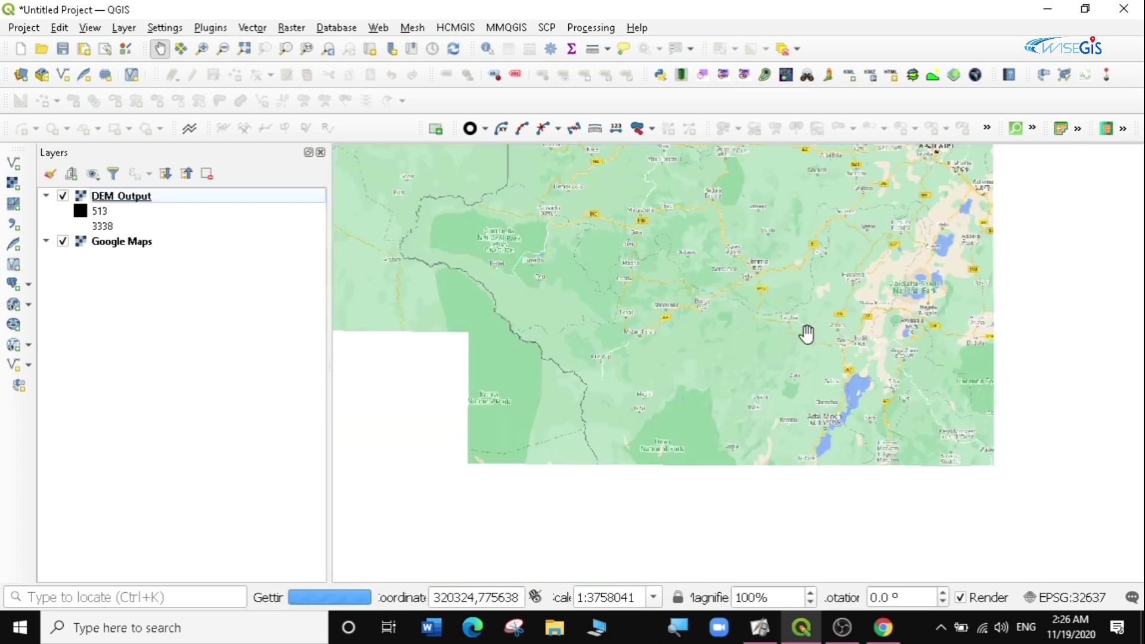
{"action": "scroll", "coordinate": [806, 334], "scroll_direction": "down", "scroll_amount": 1}
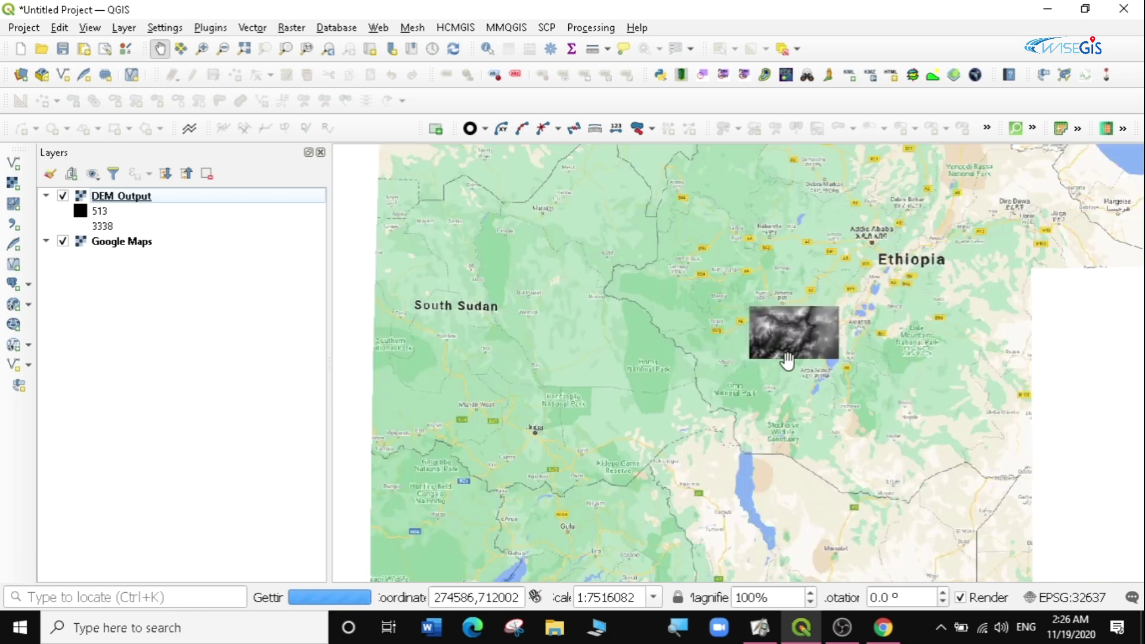
{"action": "left_click", "coordinate": [63, 242]}
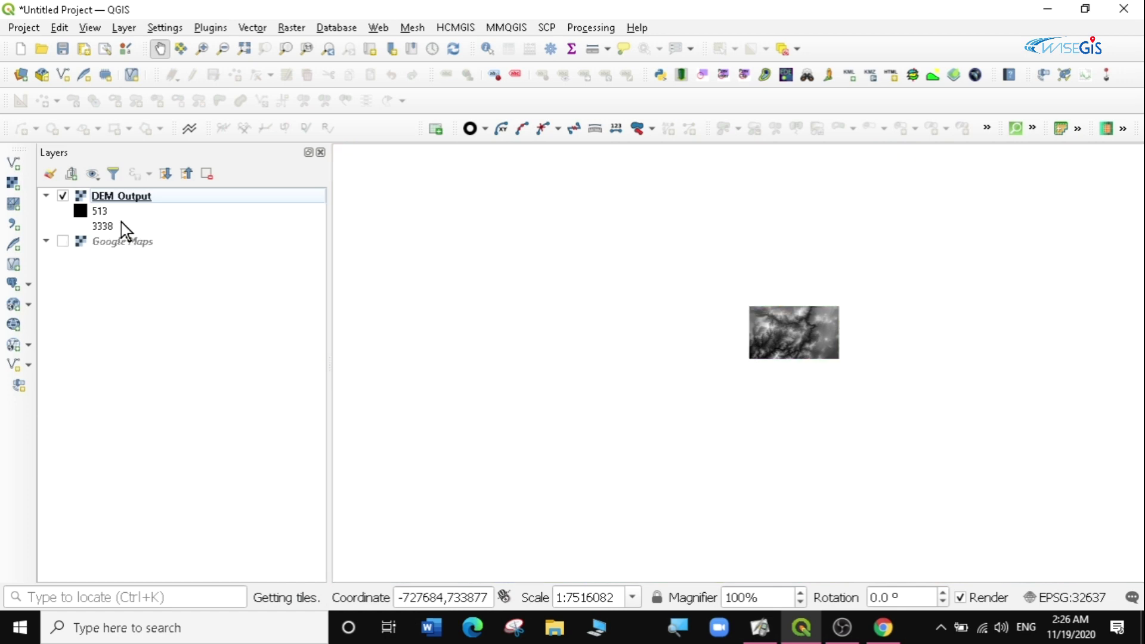
{"action": "right_click", "coordinate": [149, 197]}
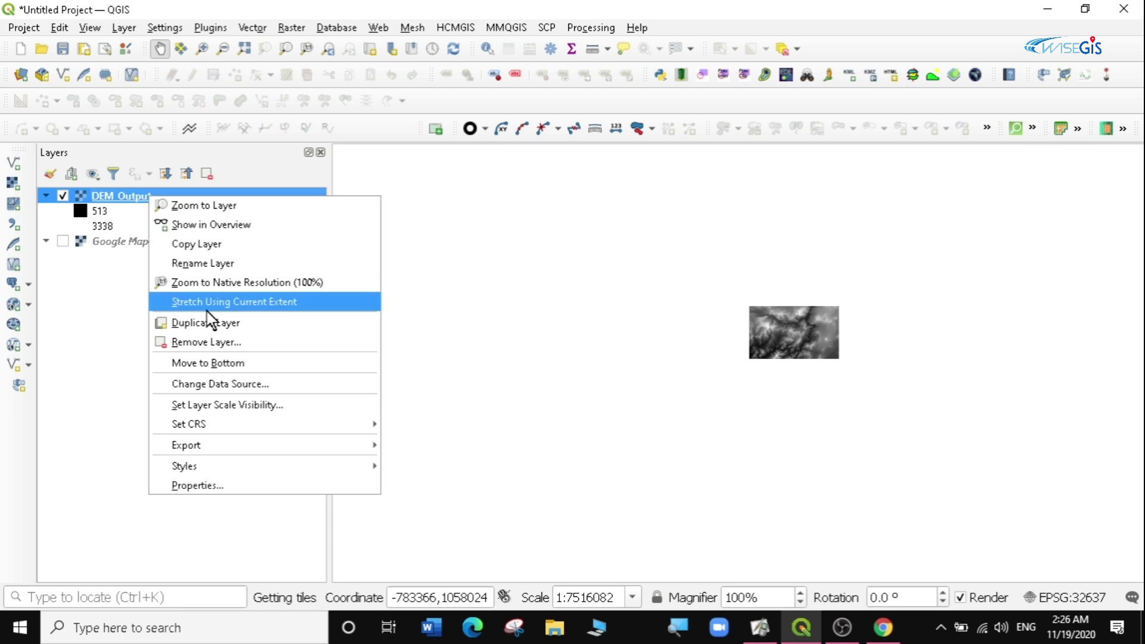
{"action": "left_click", "coordinate": [226, 206]}
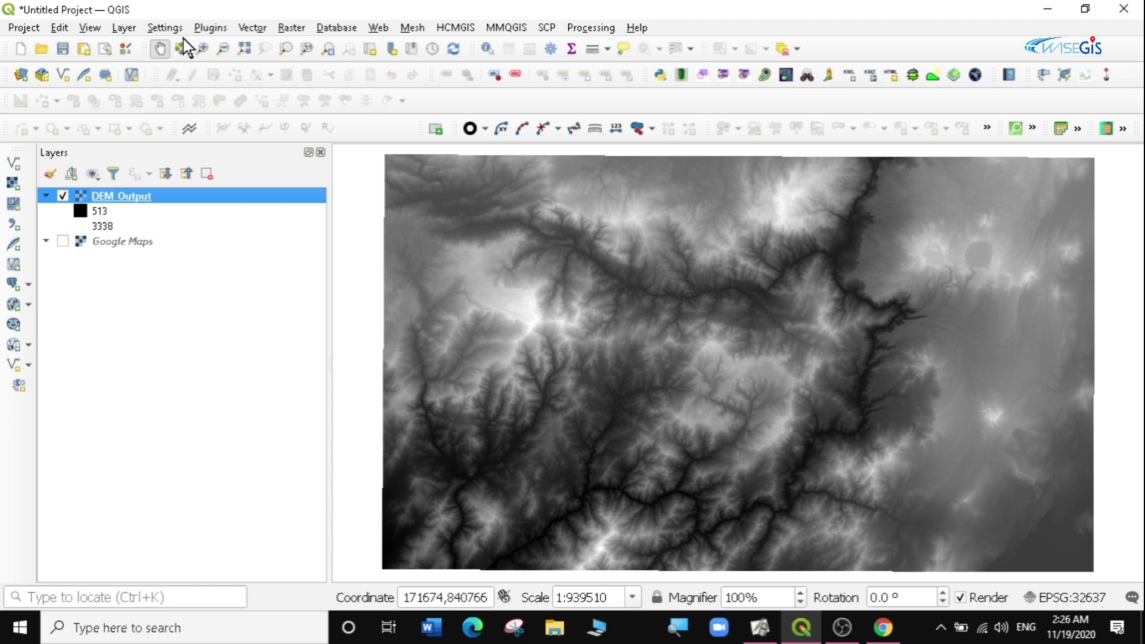
Start a new shapefile layer with the file name Boundary in the GIS > data > point sampling tool data folder.
{"action": "left_click", "coordinate": [122, 28]}
{"action": "mouse_move", "coordinate": [142, 72]}
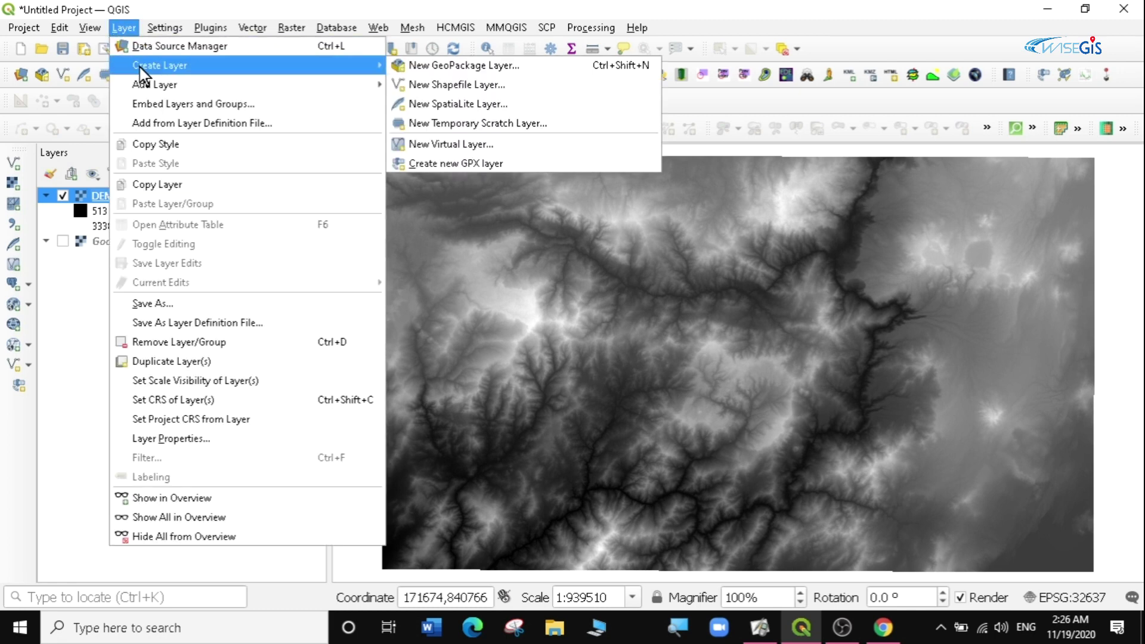
{"action": "left_click", "coordinate": [494, 84]}
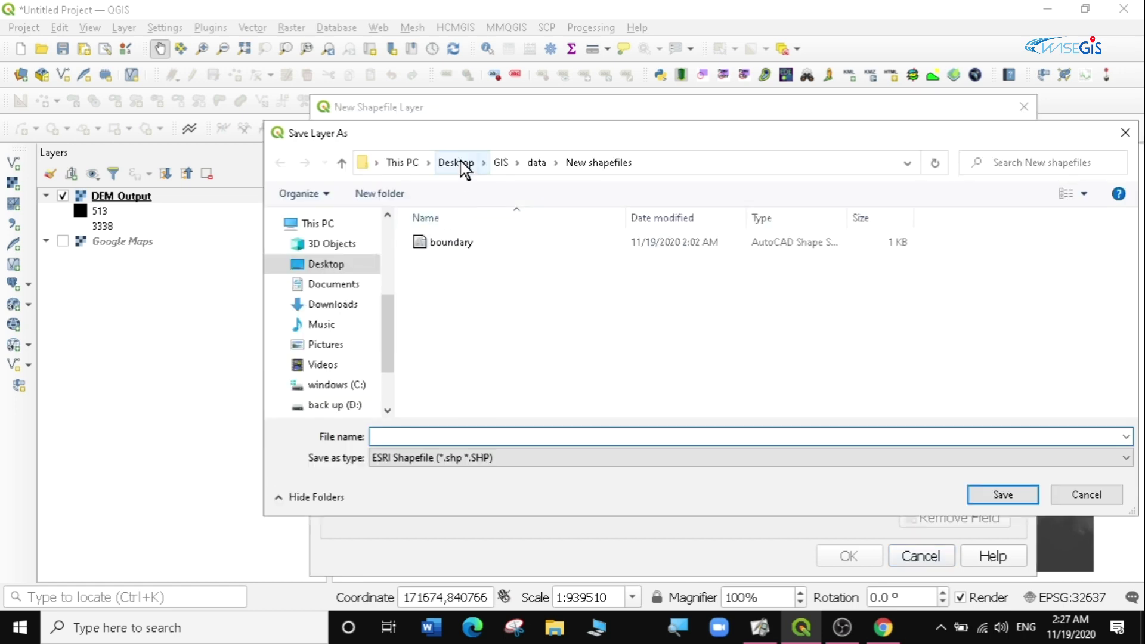
{"action": "left_click", "coordinate": [457, 162]}
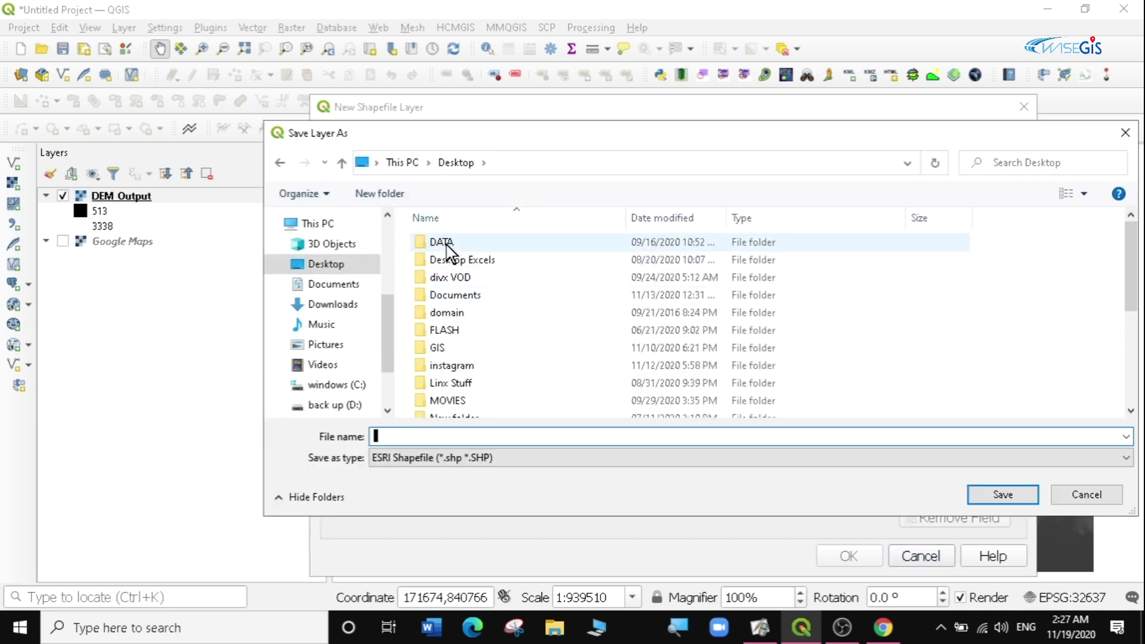
{"action": "double_click", "coordinate": [441, 349]}
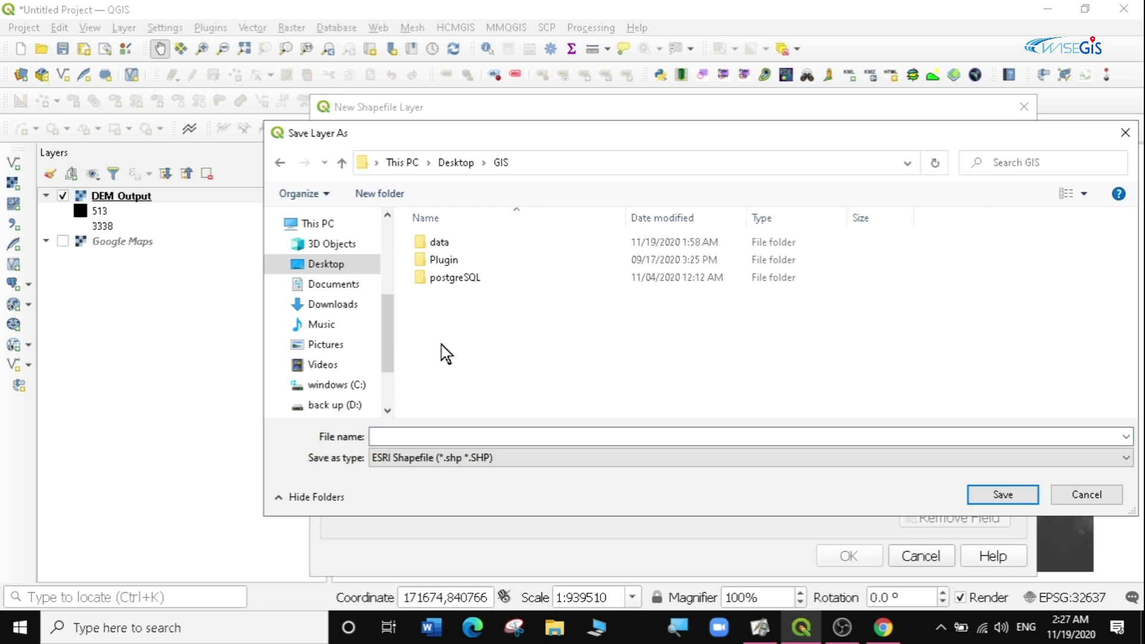
{"action": "double_click", "coordinate": [441, 242]}
{"action": "scroll", "coordinate": [476, 366], "scroll_direction": "down", "scroll_amount": 5}
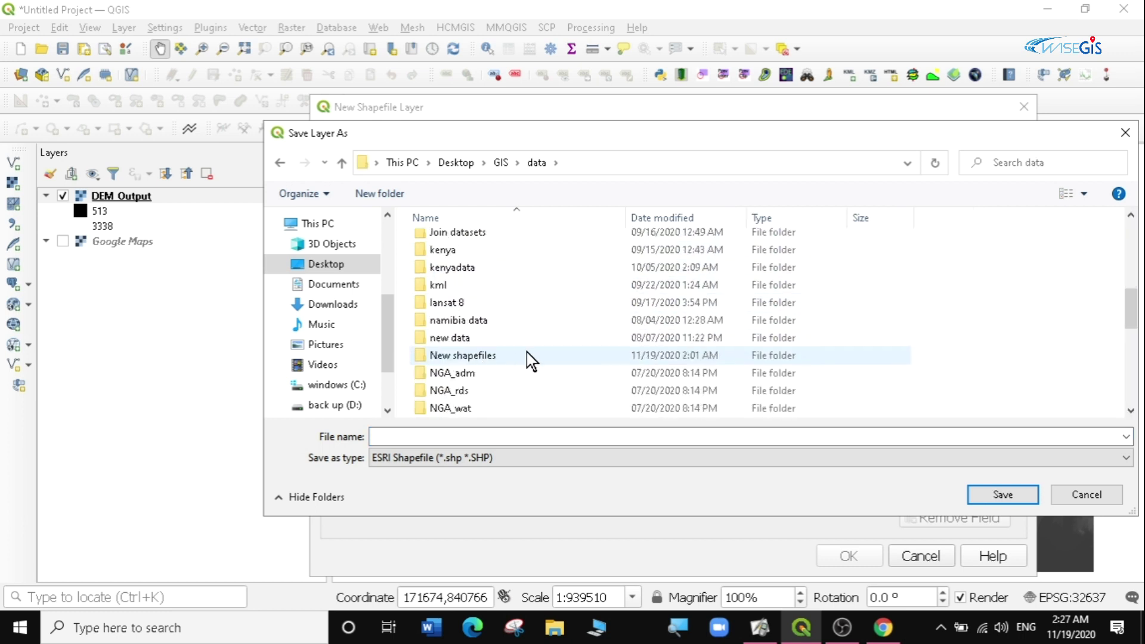
{"action": "scroll", "coordinate": [527, 358], "scroll_direction": "down", "scroll_amount": 3}
{"action": "double_click", "coordinate": [481, 267]}
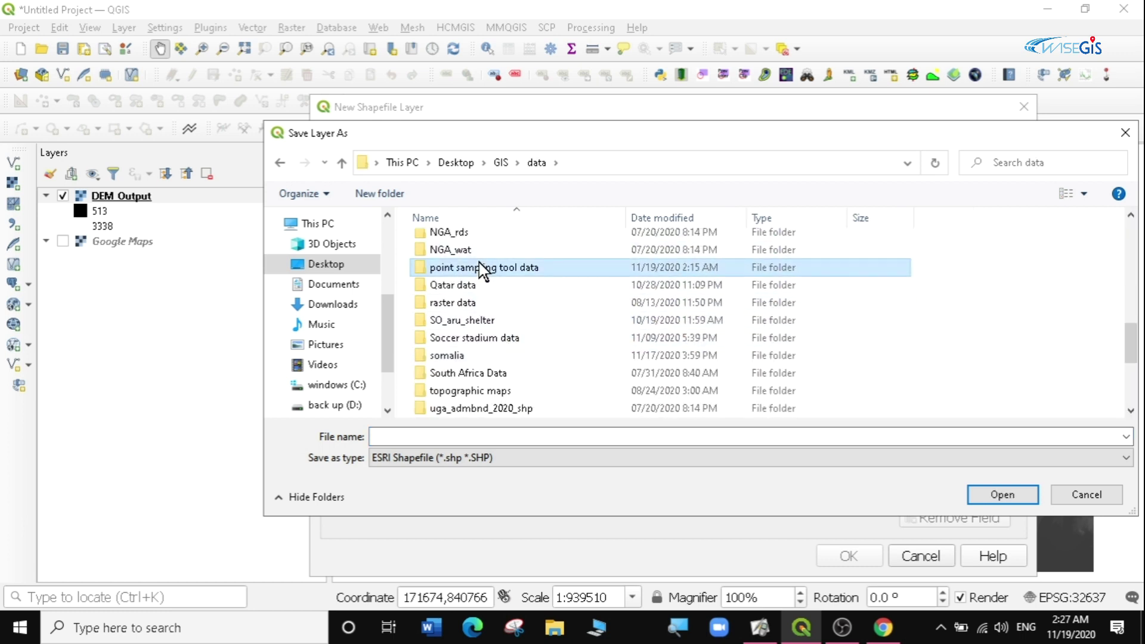
{"action": "left_click", "coordinate": [375, 436]}
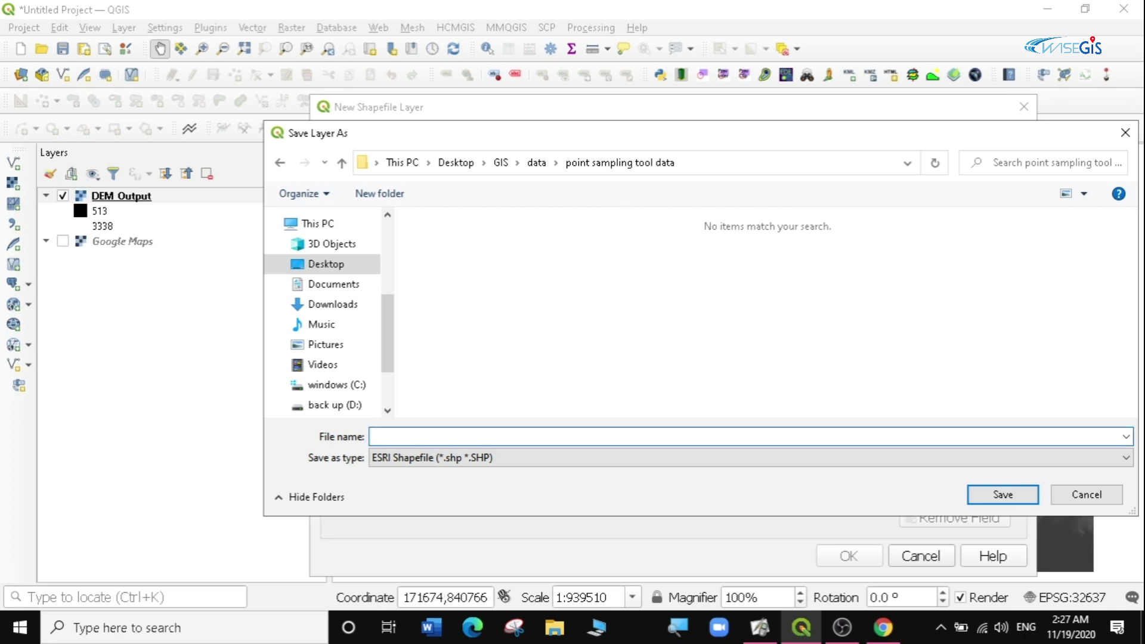
{"action": "type", "text": "Boundary"}
{"action": "left_click", "coordinate": [999, 500]}
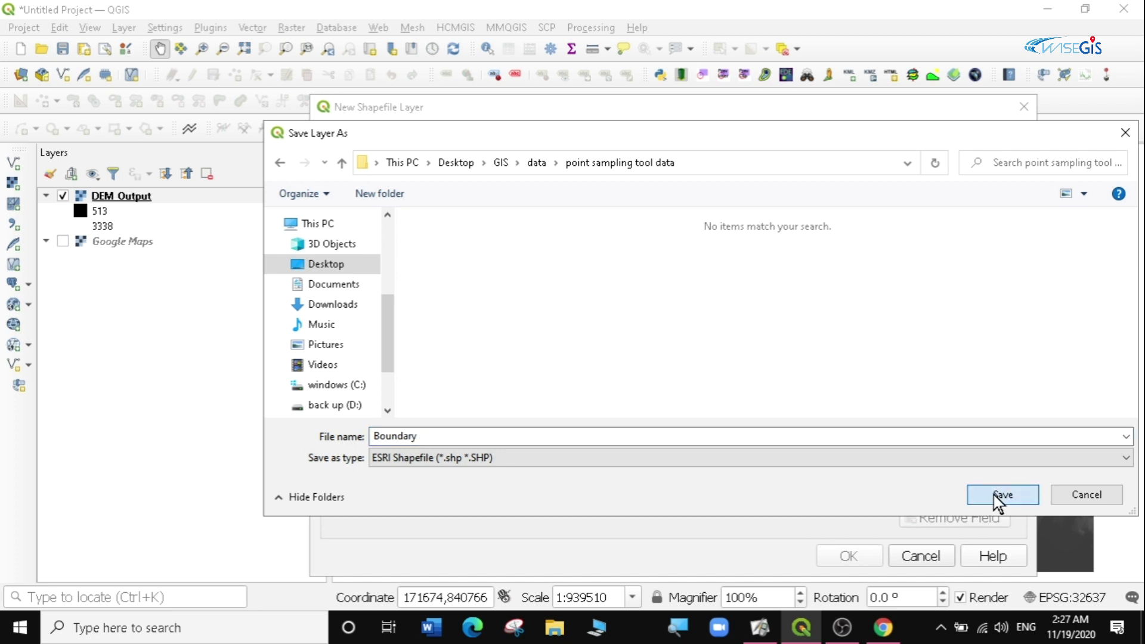
Set the new shapefile's geometry type to Polygon and its CRS to the project's EPSG:32637 - WGS 84 / UTM zone 37N.
{"action": "left_click", "coordinate": [756, 197]}
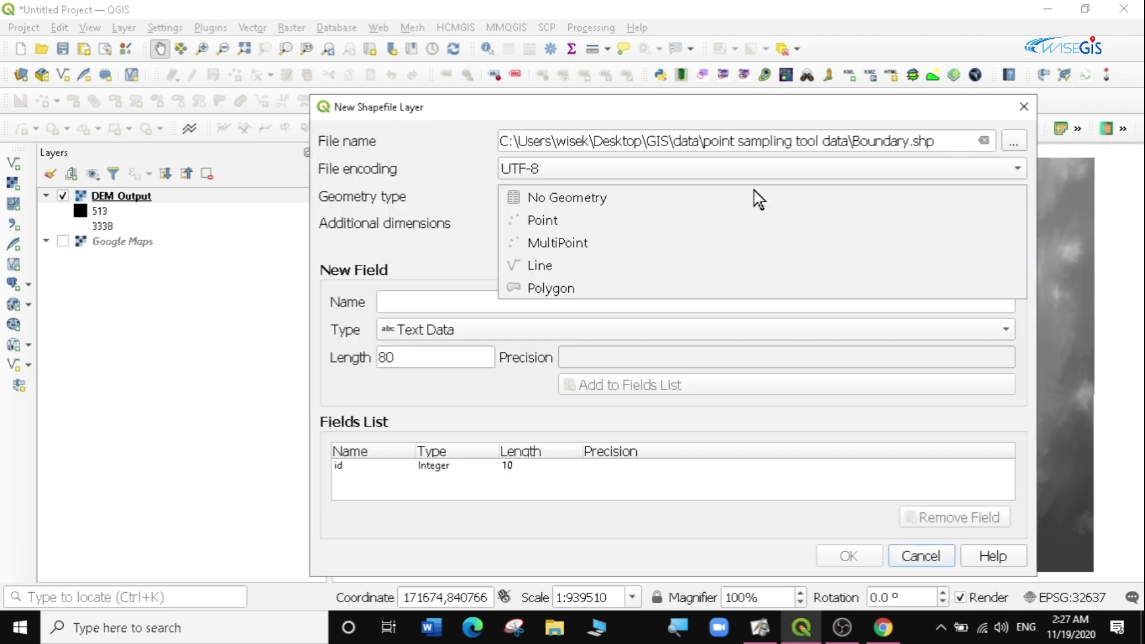
{"action": "left_click", "coordinate": [553, 289]}
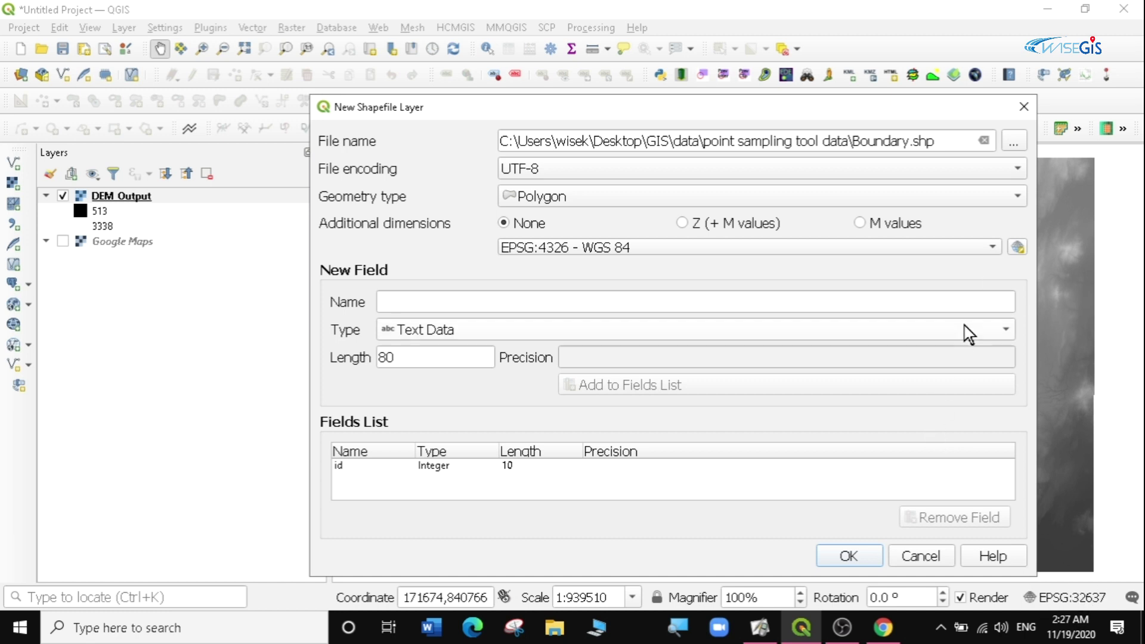
{"action": "left_click", "coordinate": [992, 247]}
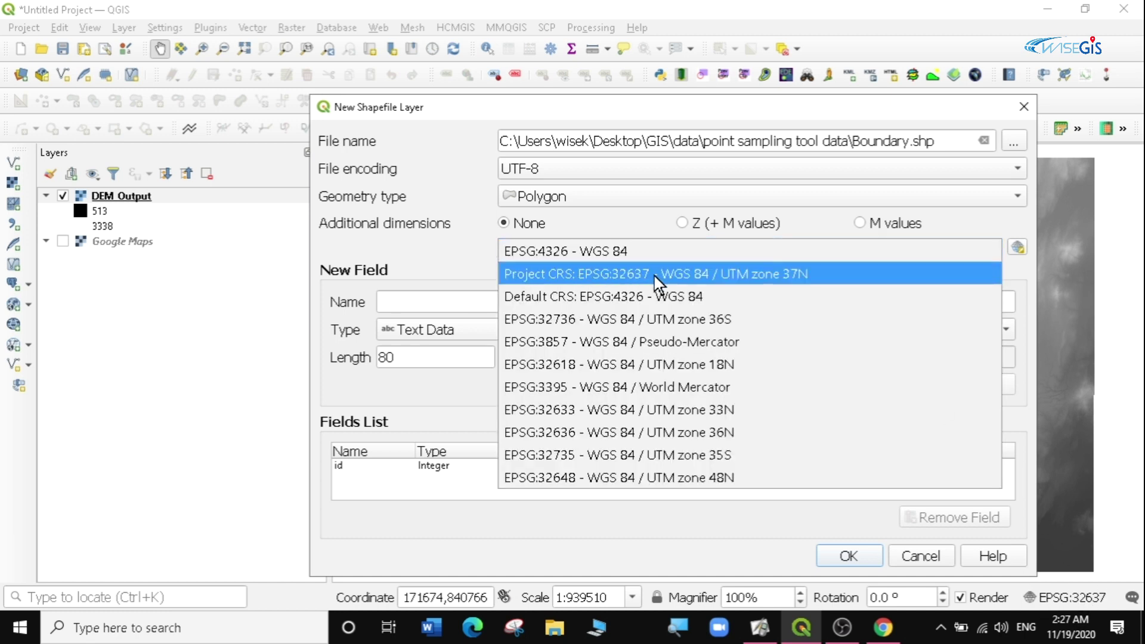
{"action": "left_click", "coordinate": [782, 275]}
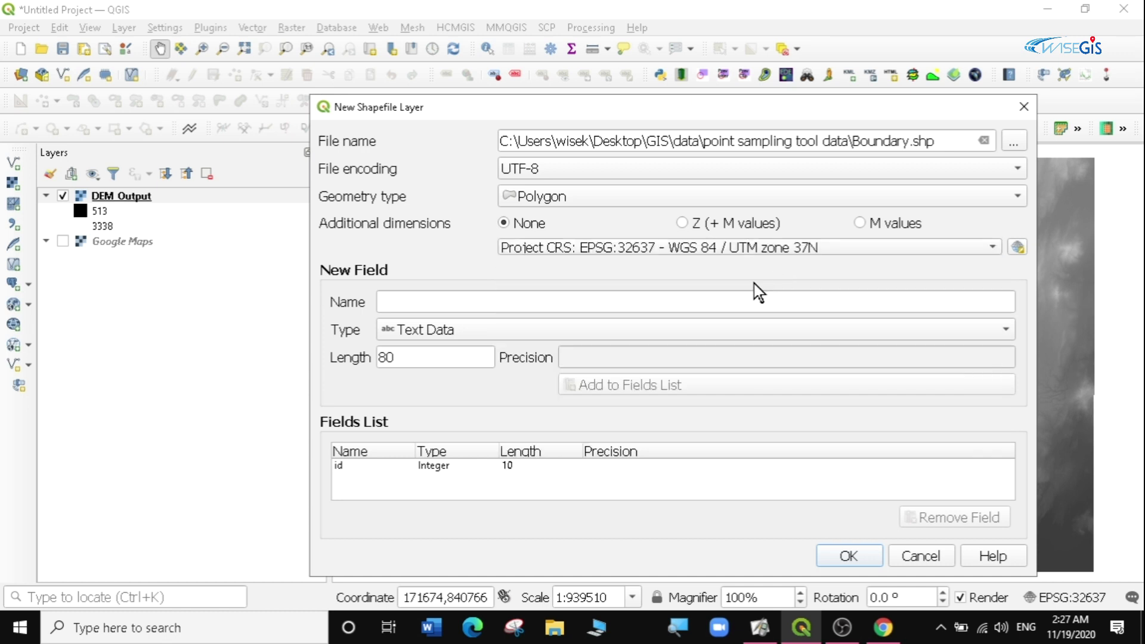
Add a text field called Name to the fields list and create the shapefile layer.
{"action": "left_click", "coordinate": [381, 302]}
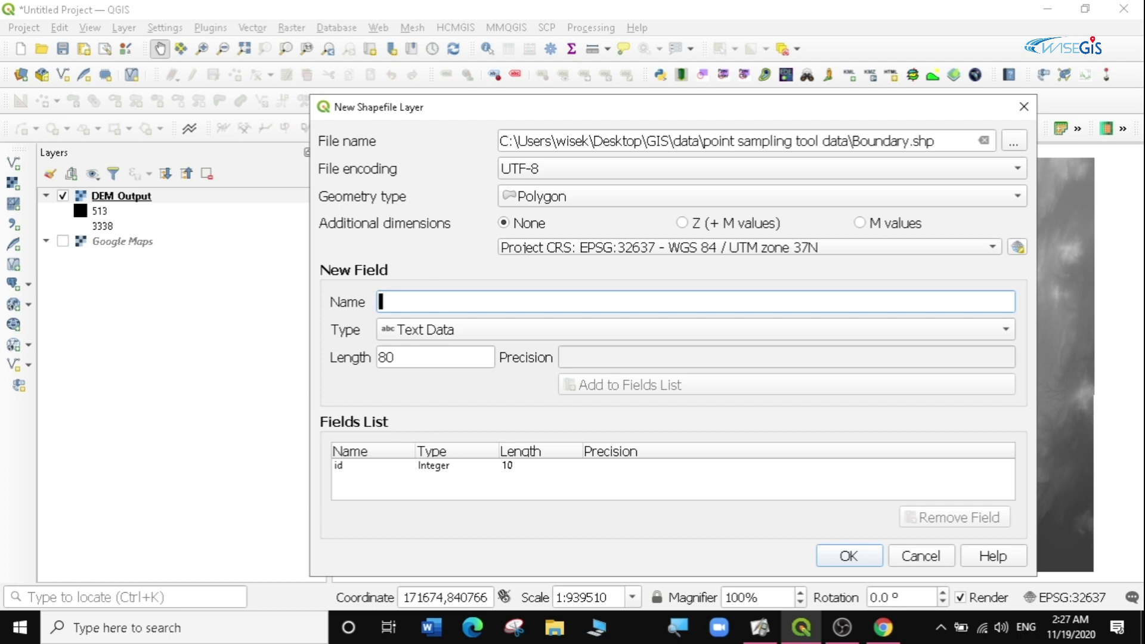
{"action": "type", "text": "Name"}
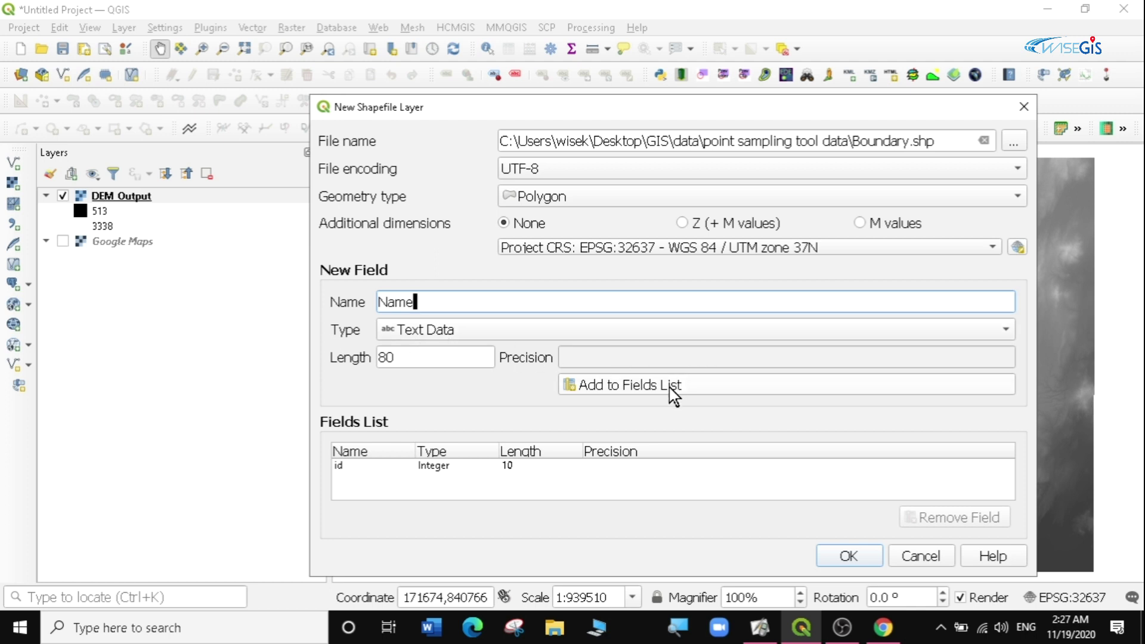
{"action": "left_click", "coordinate": [611, 391]}
{"action": "left_click", "coordinate": [845, 560]}
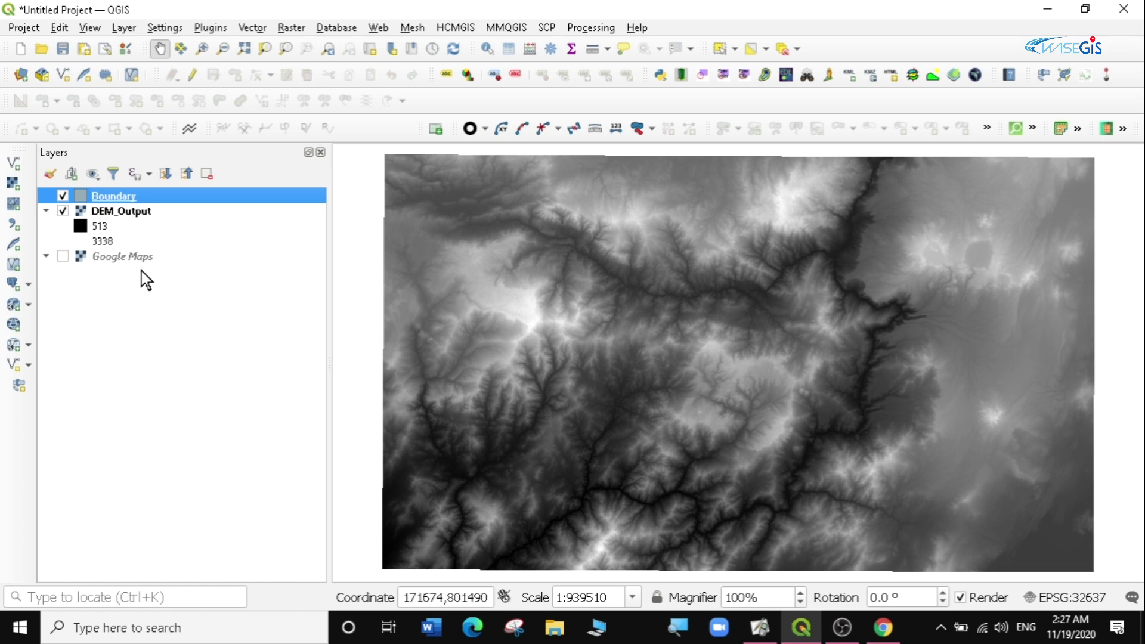
Change the Boundary layer's symbol layer type from simple fill to Outline: Simple line.
{"action": "left_click", "coordinate": [129, 288]}
{"action": "double_click", "coordinate": [82, 198]}
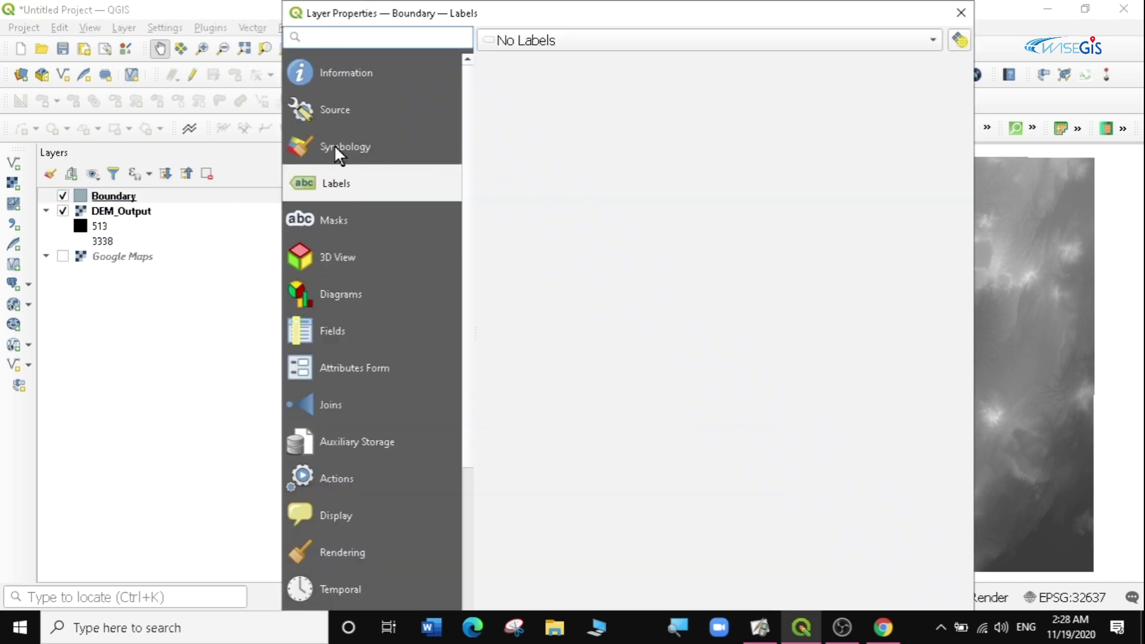
{"action": "left_click", "coordinate": [334, 146]}
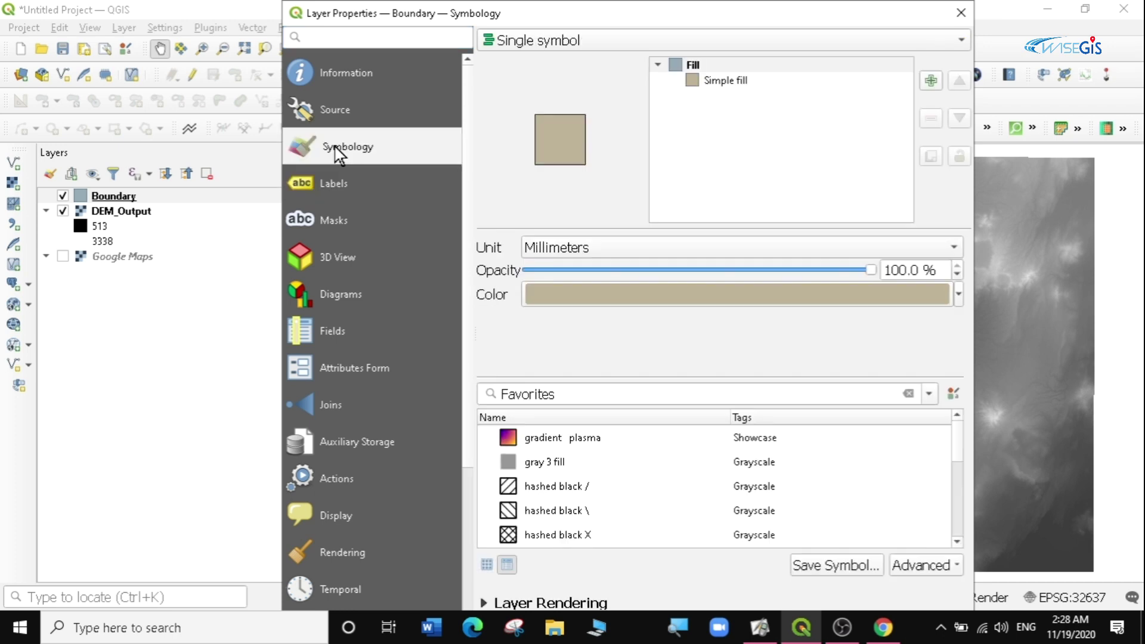
{"action": "left_click", "coordinate": [696, 81]}
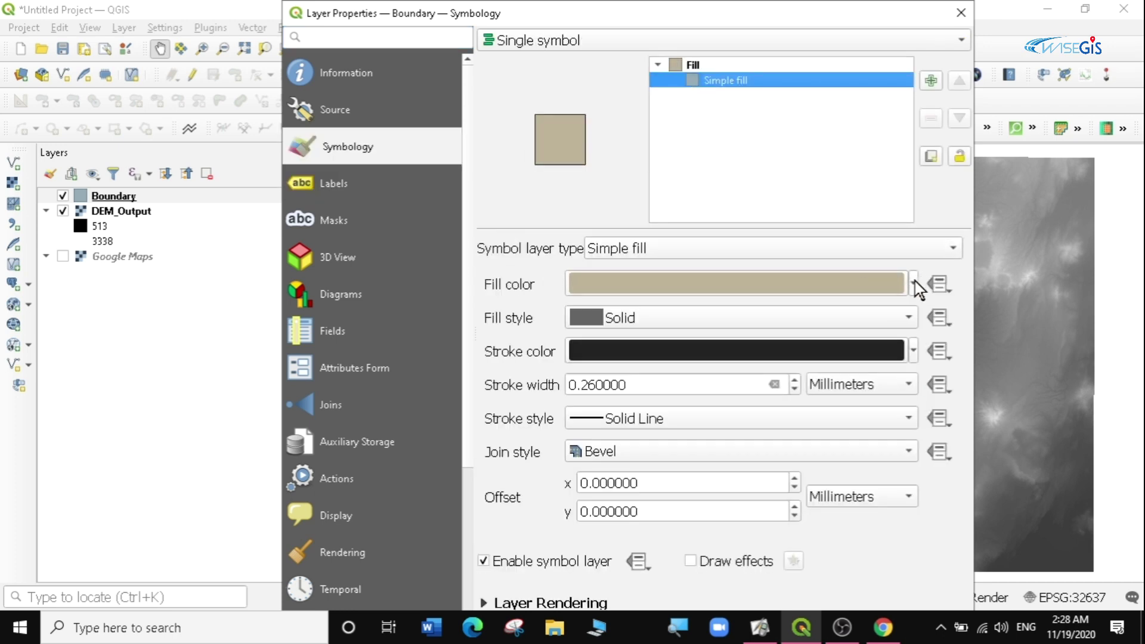
{"action": "left_click", "coordinate": [934, 250]}
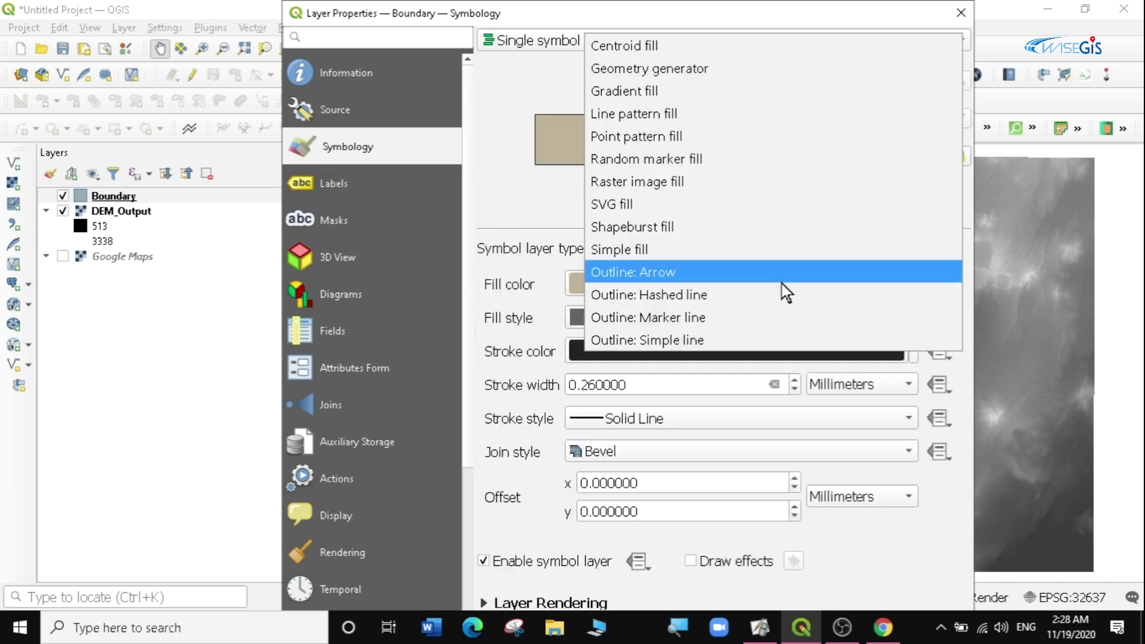
{"action": "left_click", "coordinate": [669, 337]}
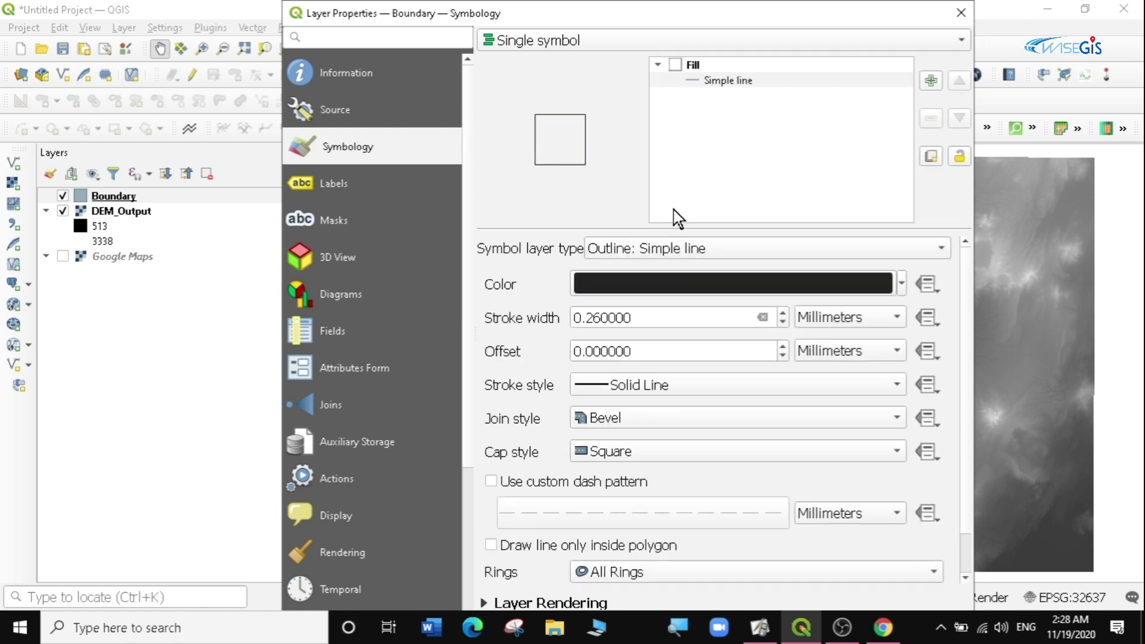
Set the Boundary outline's color to red and its stroke width to 1.06 millimeters, and apply the symbology.
{"action": "left_click", "coordinate": [901, 284]}
{"action": "left_click", "coordinate": [802, 274]}
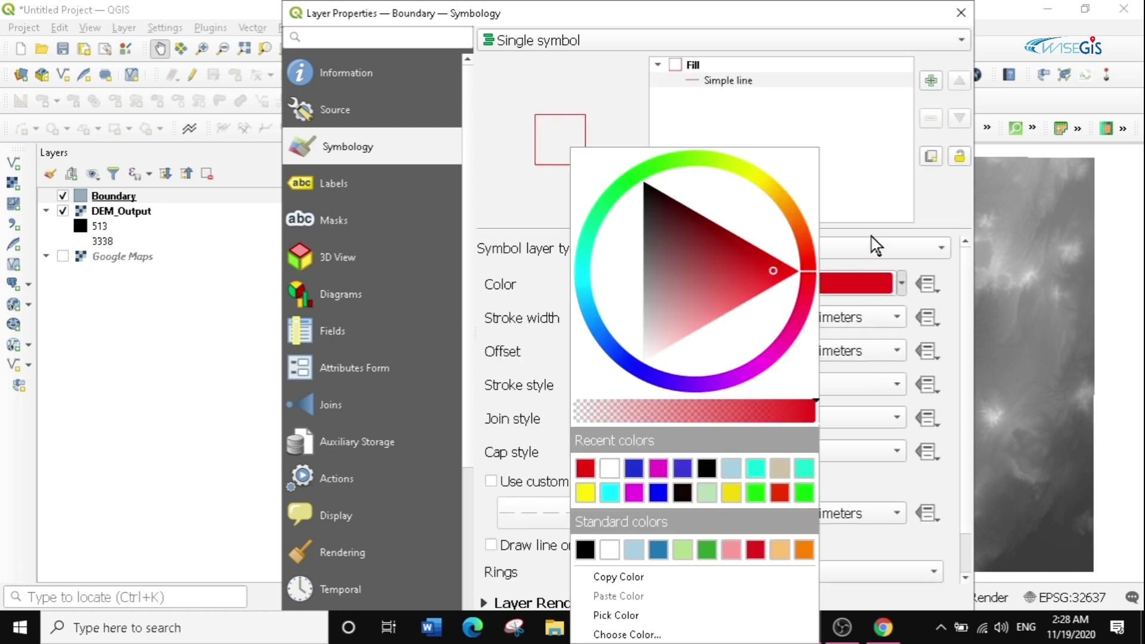
{"action": "left_click", "coordinate": [934, 214]}
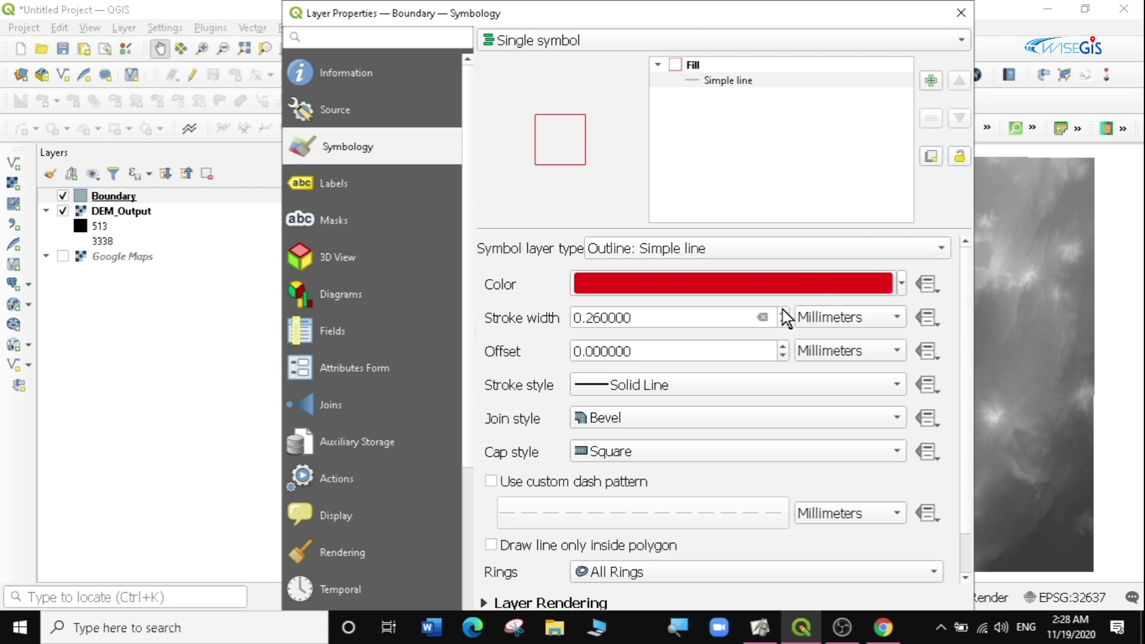
{"action": "scroll", "coordinate": [783, 316], "scroll_direction": "up", "scroll_amount": 4}
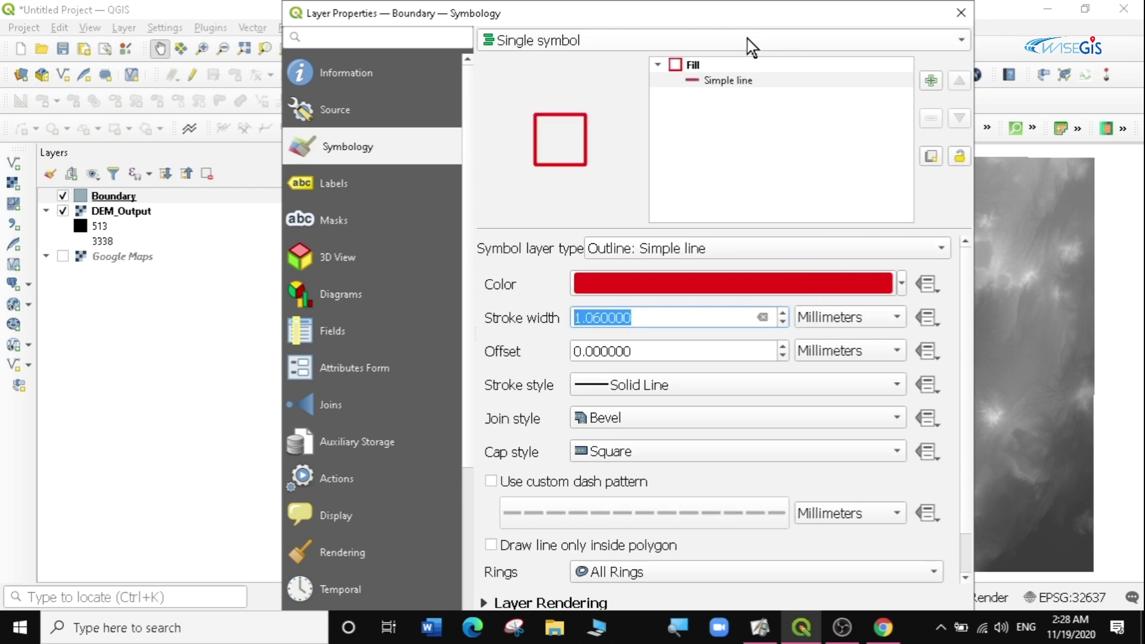
{"action": "left_click_drag", "start_coordinate": [711, 6], "coordinate": [710, 131]}
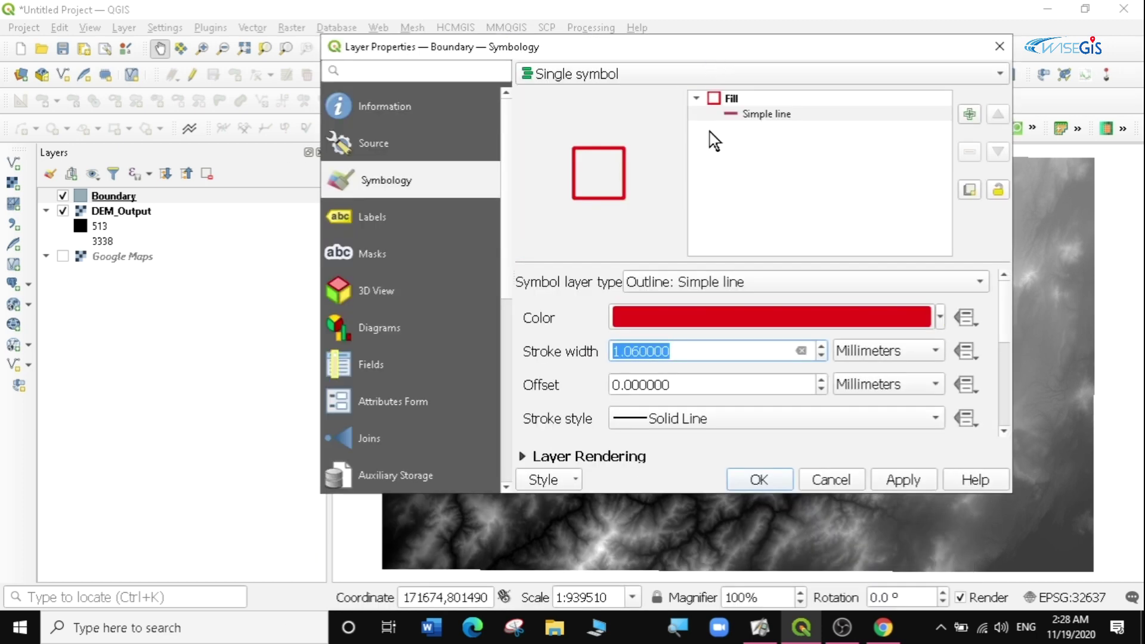
{"action": "left_click", "coordinate": [902, 480]}
{"action": "left_click", "coordinate": [760, 480]}
{"action": "left_click", "coordinate": [91, 324]}
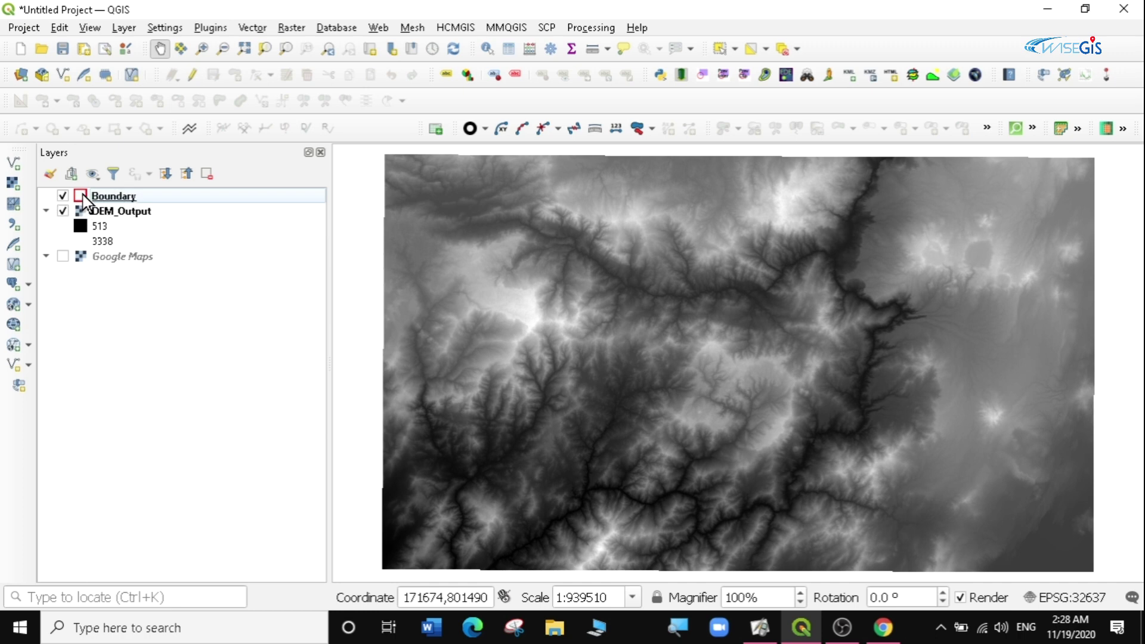
{"action": "right_click", "coordinate": [84, 200]}
{"action": "left_click", "coordinate": [144, 397]}
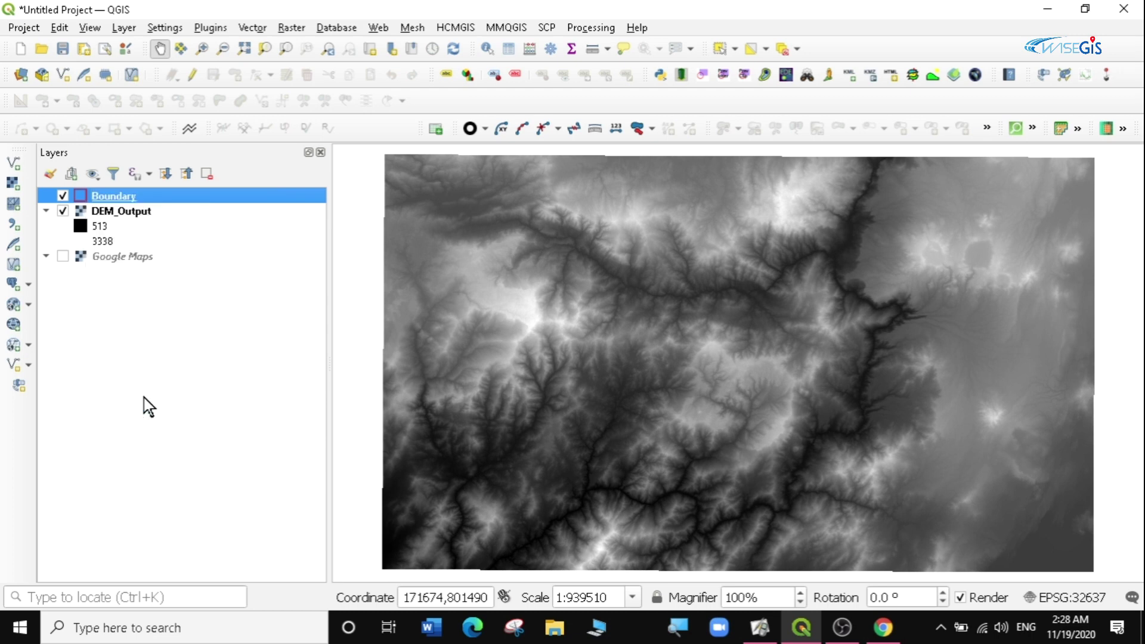
{"action": "left_click", "coordinate": [1085, 8]}
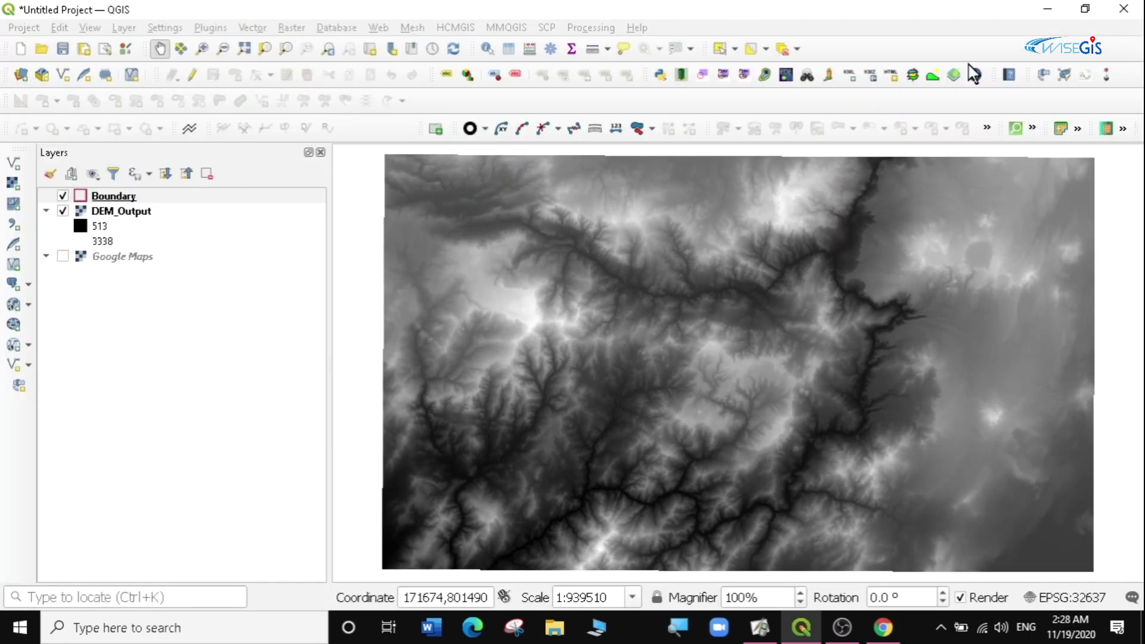
Make the Boundary layer editable and draw a rectangle from extent over the DEM's southeast, from about 263648, 794033 to 384955, 721199.
{"action": "right_click", "coordinate": [98, 195]}
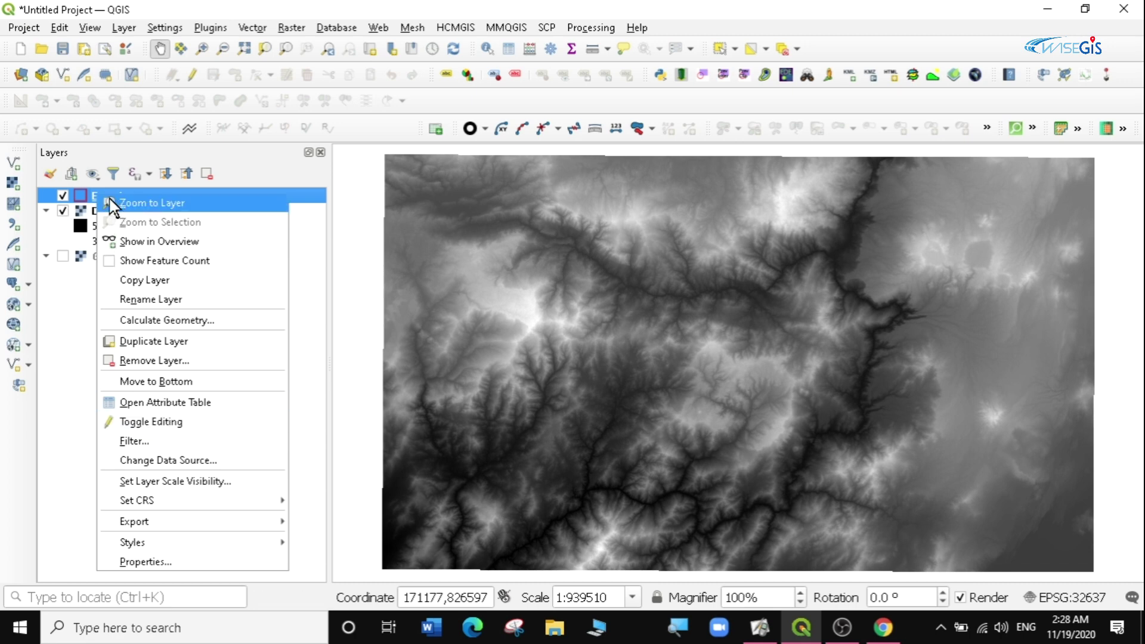
{"action": "left_click", "coordinate": [150, 423]}
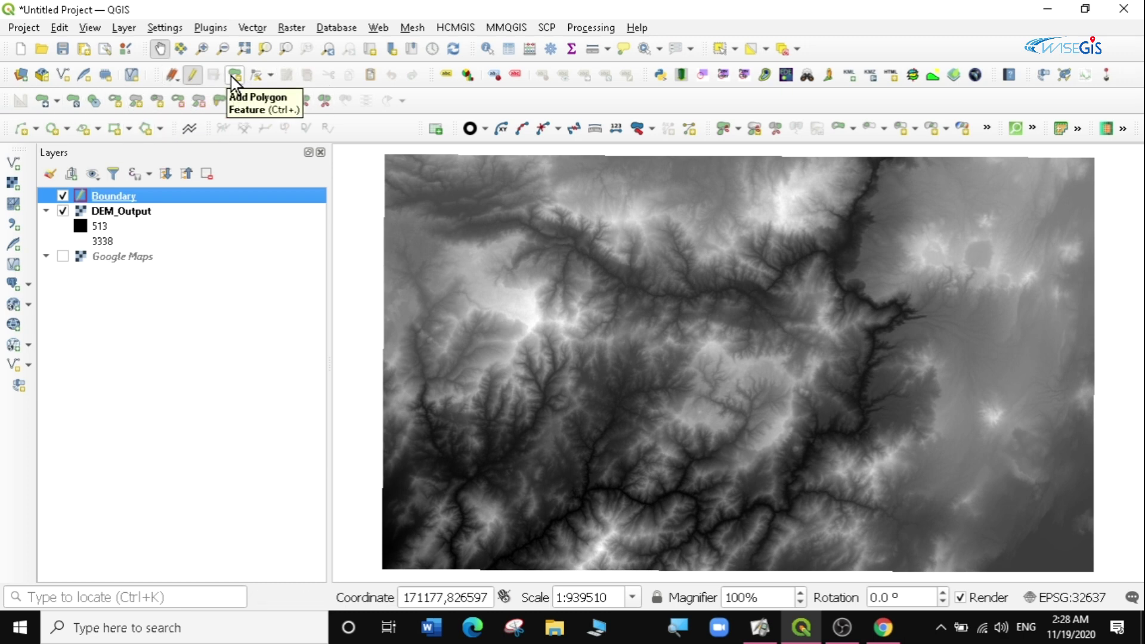
{"action": "left_click", "coordinate": [129, 128]}
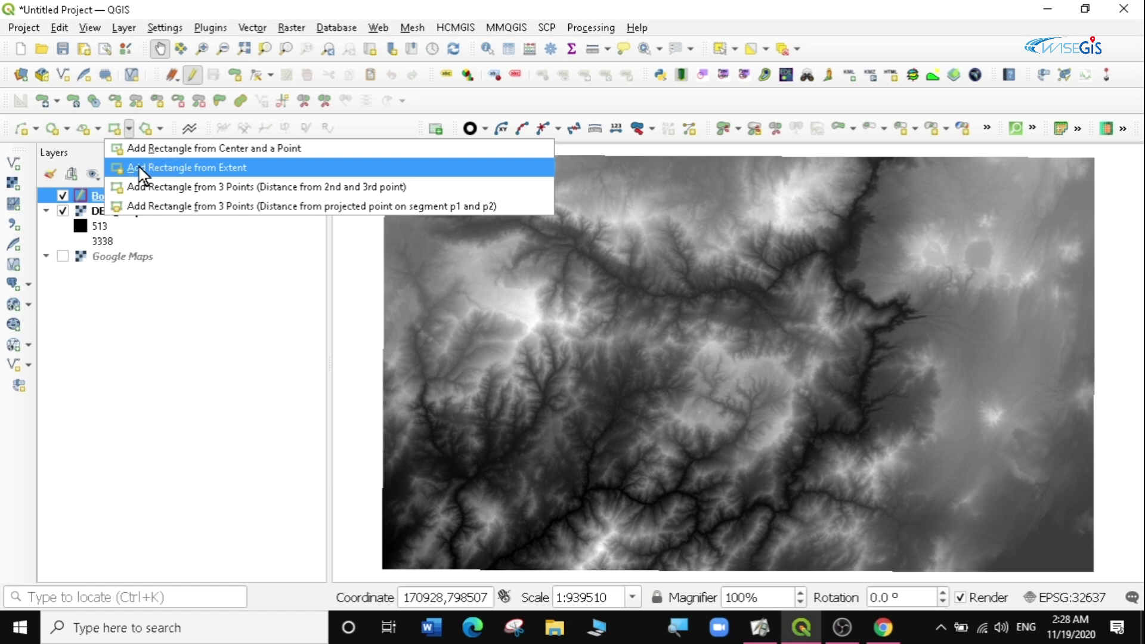
{"action": "left_click", "coordinate": [192, 168]}
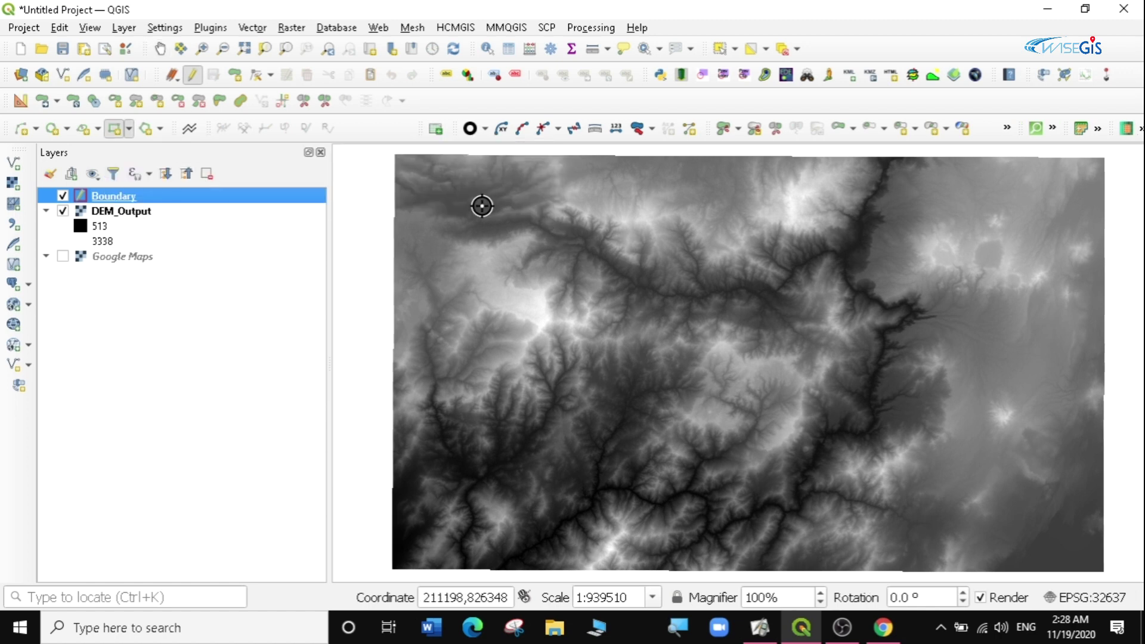
{"action": "left_click", "coordinate": [662, 316]}
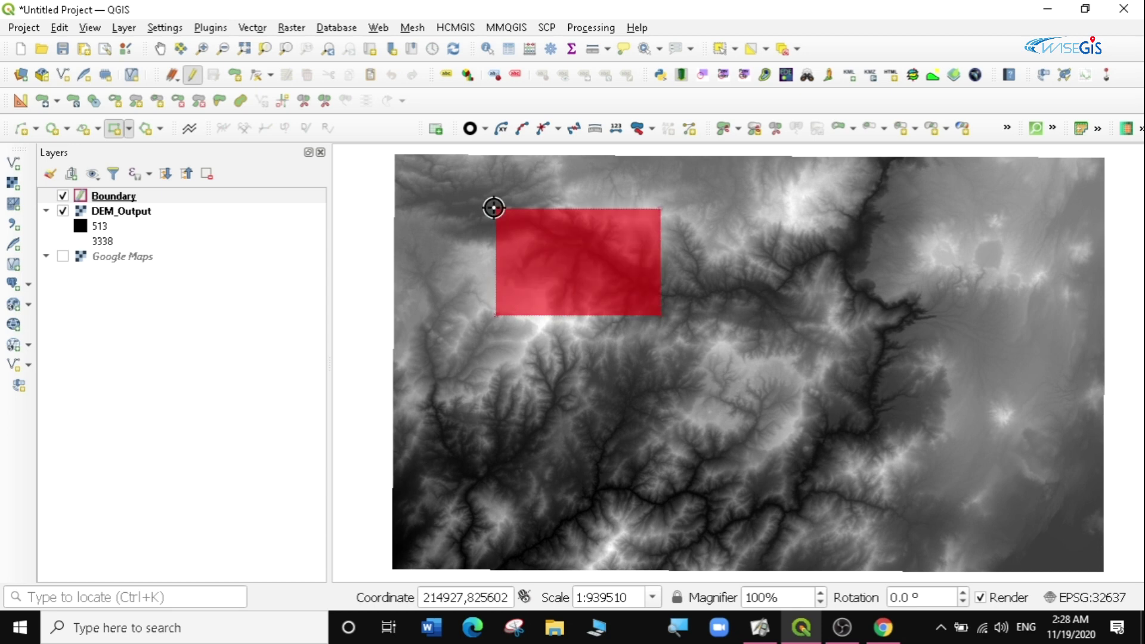
{"action": "left_click", "coordinate": [716, 375]}
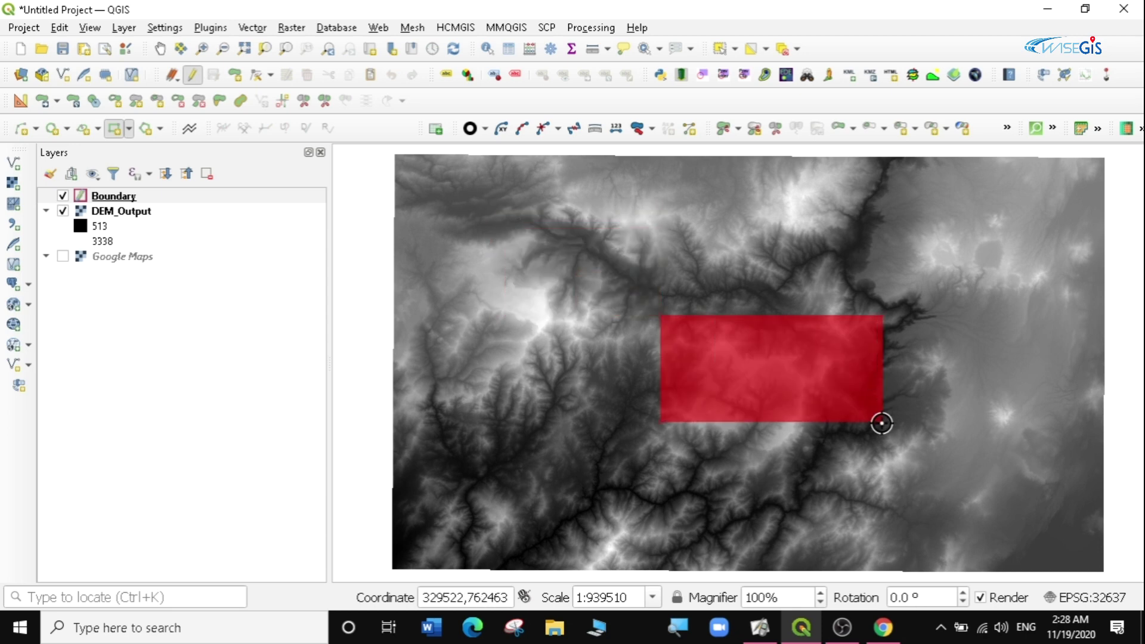
{"action": "left_click_drag", "start_coordinate": [925, 486], "coordinate": [666, 336]}
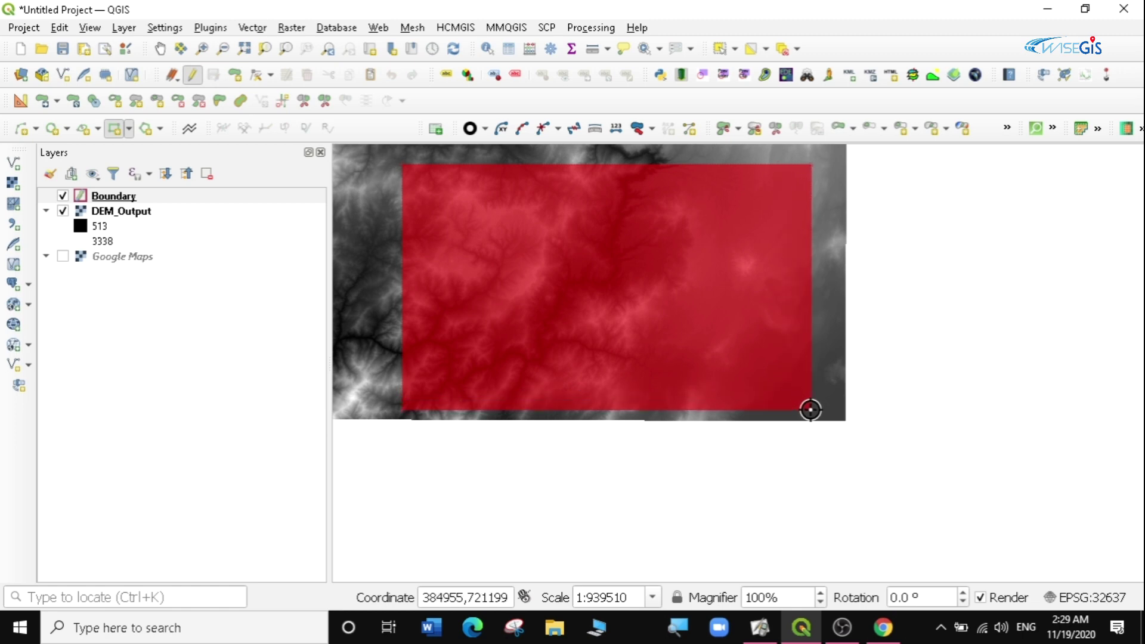
{"action": "right_click", "coordinate": [811, 409]}
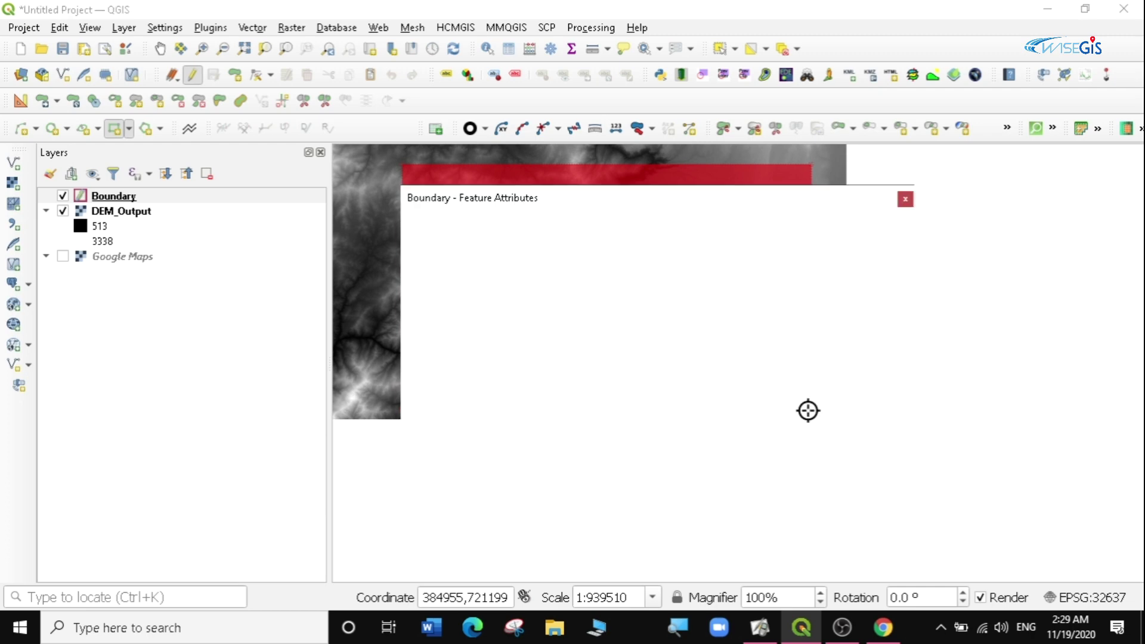
Enter A as the new polygon's Name attribute and end editing of the Boundary layer, keeping the polygon.
{"action": "key", "text": "Tab"}
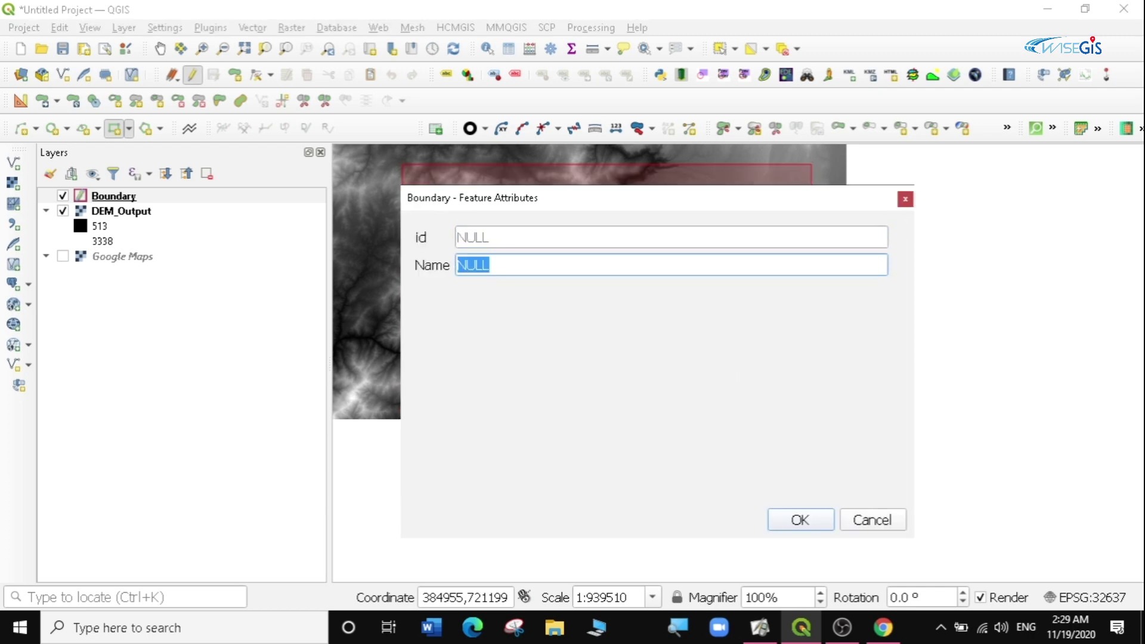
{"action": "type", "text": "A"}
{"action": "left_click", "coordinate": [782, 521]}
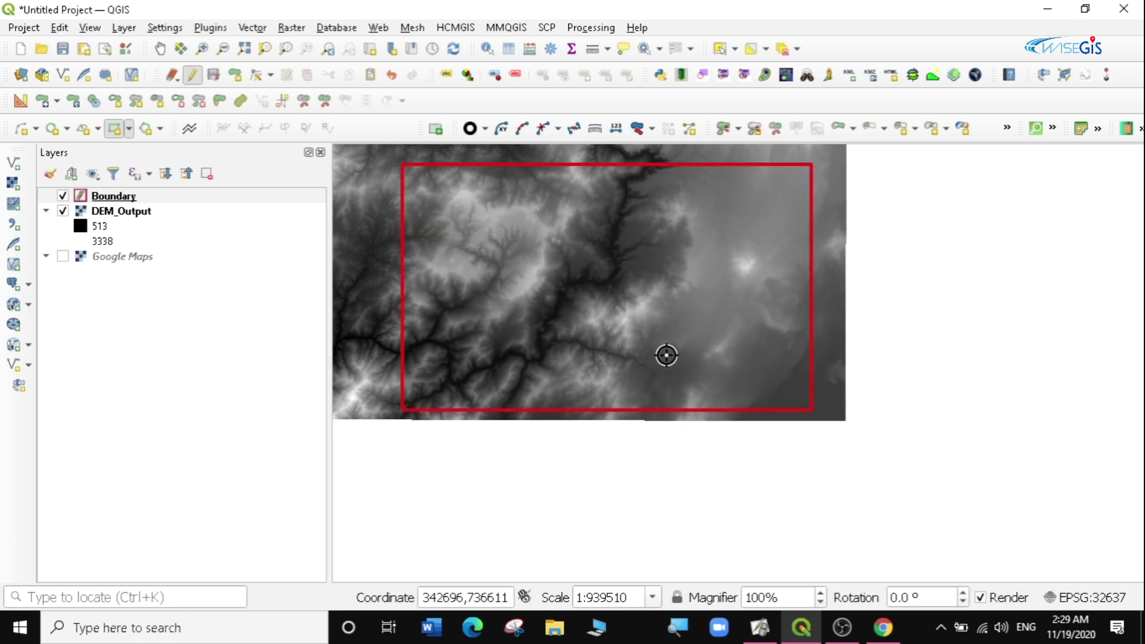
{"action": "scroll", "coordinate": [685, 357], "scroll_direction": "up", "scroll_amount": 1}
{"action": "scroll", "coordinate": [699, 361], "scroll_direction": "down", "scroll_amount": 2}
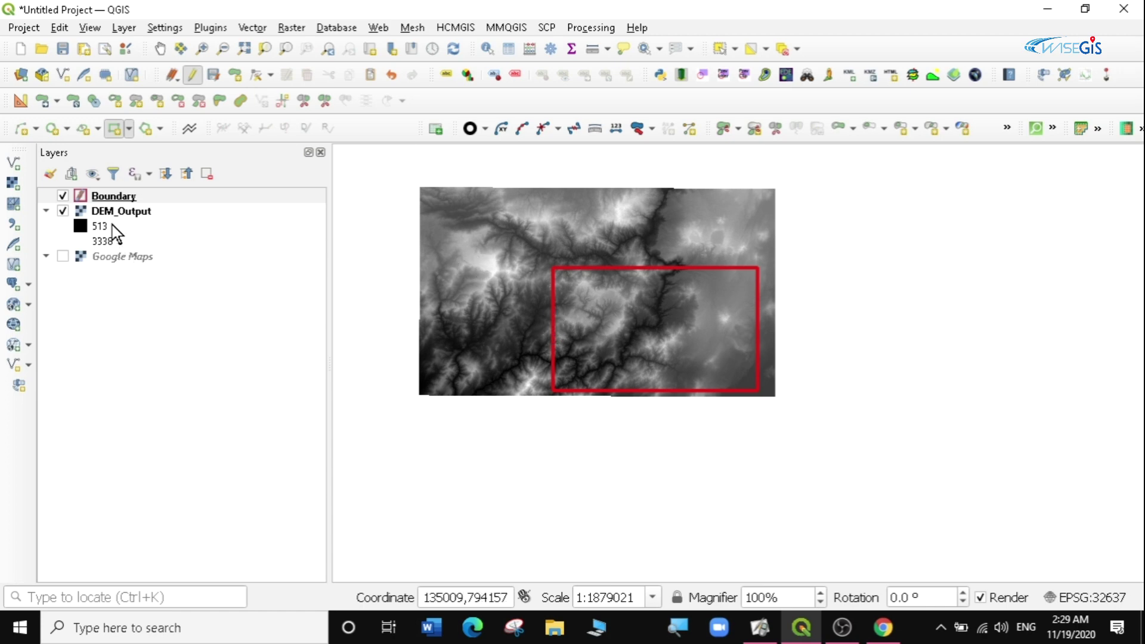
{"action": "left_click", "coordinate": [194, 74]}
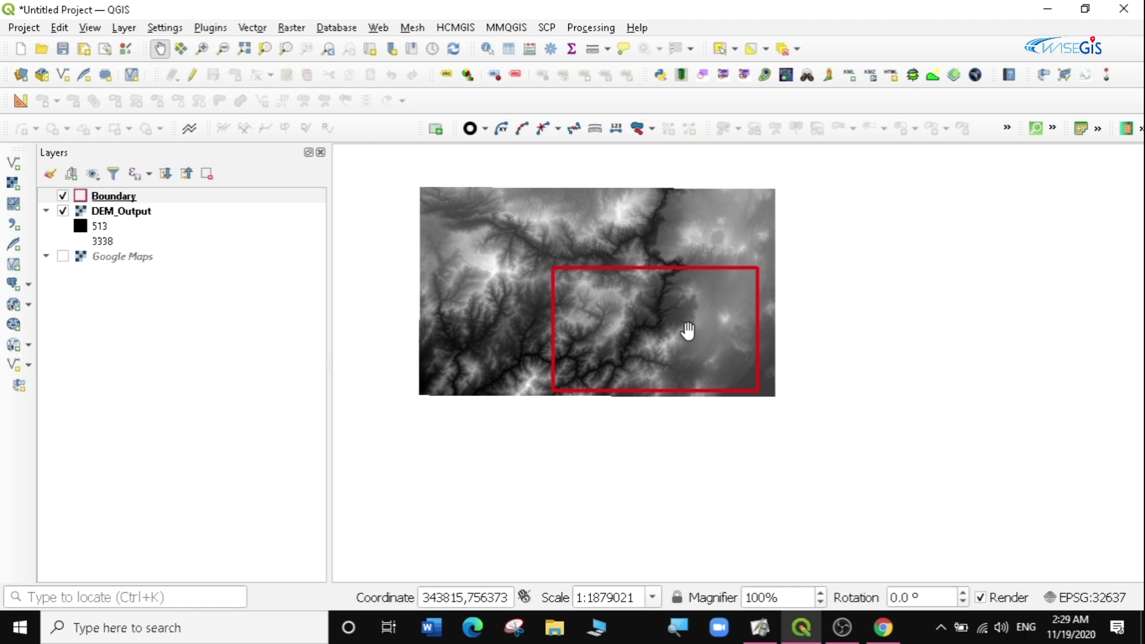
Start the Regular Points research tool and calculate its input extent from the Boundary layer.
{"action": "left_click", "coordinate": [252, 28]}
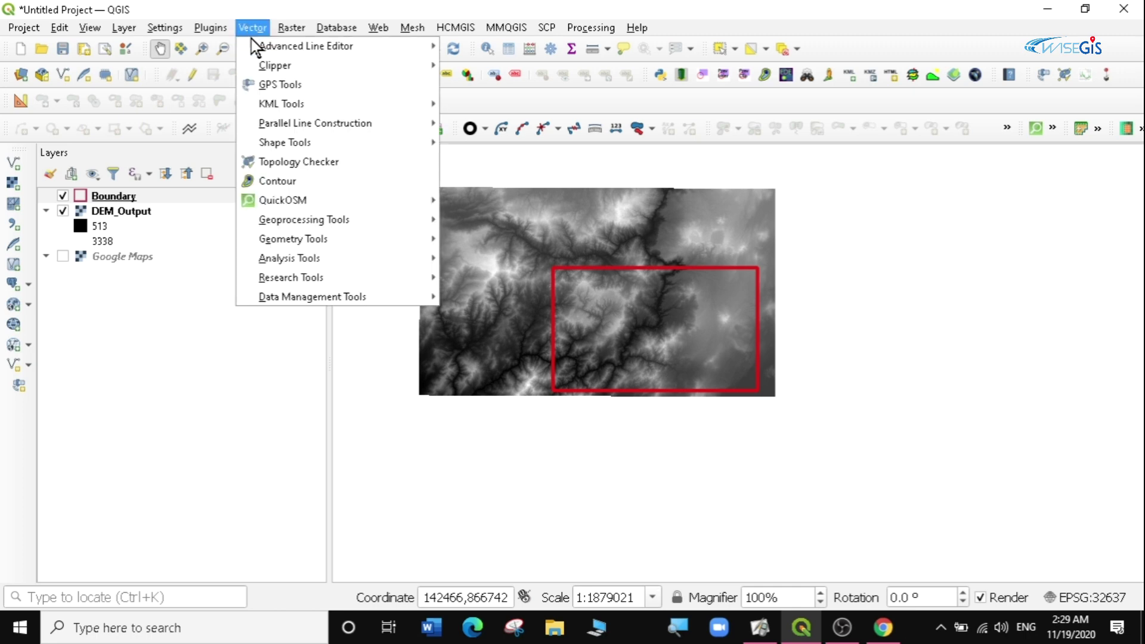
{"action": "mouse_move", "coordinate": [295, 282]}
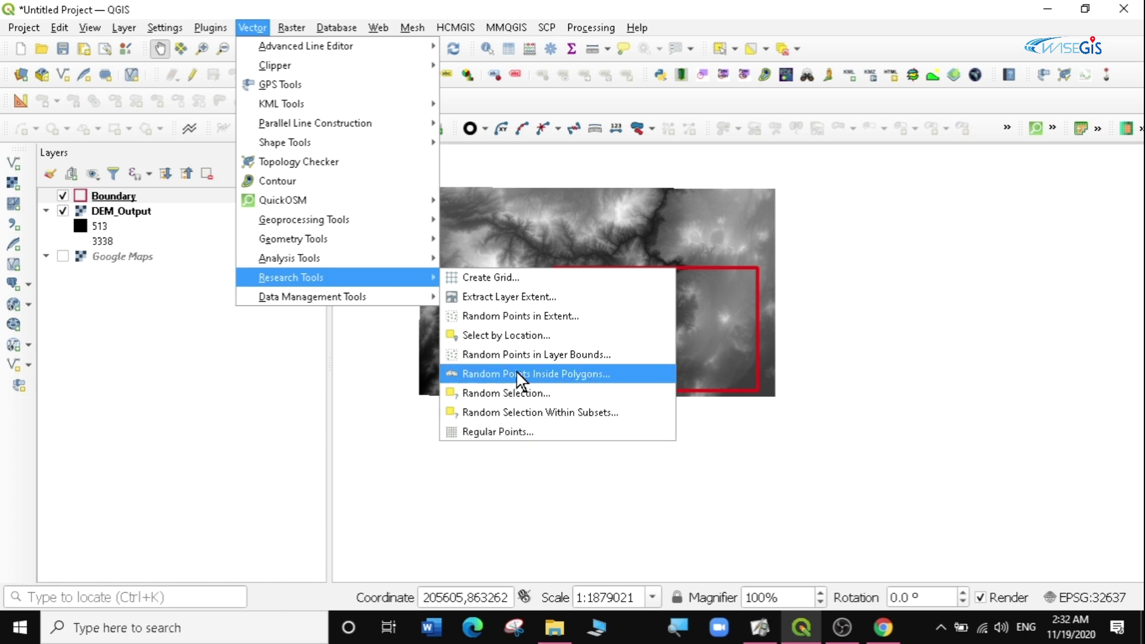
{"action": "left_click", "coordinate": [494, 433]}
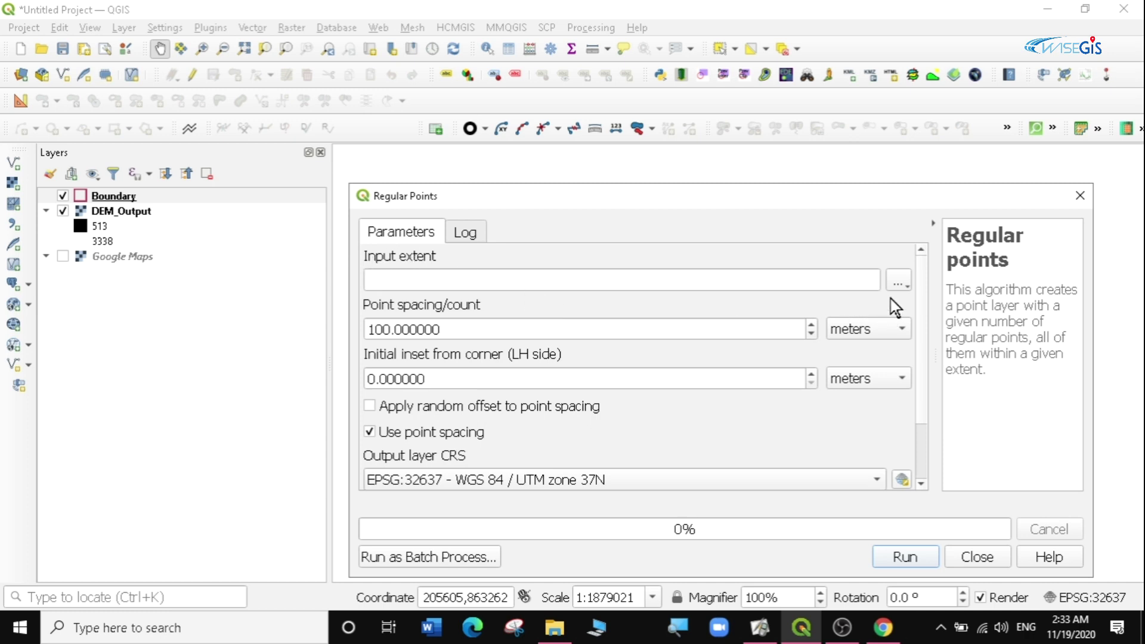
{"action": "left_click", "coordinate": [898, 281]}
{"action": "mouse_move", "coordinate": [912, 300]}
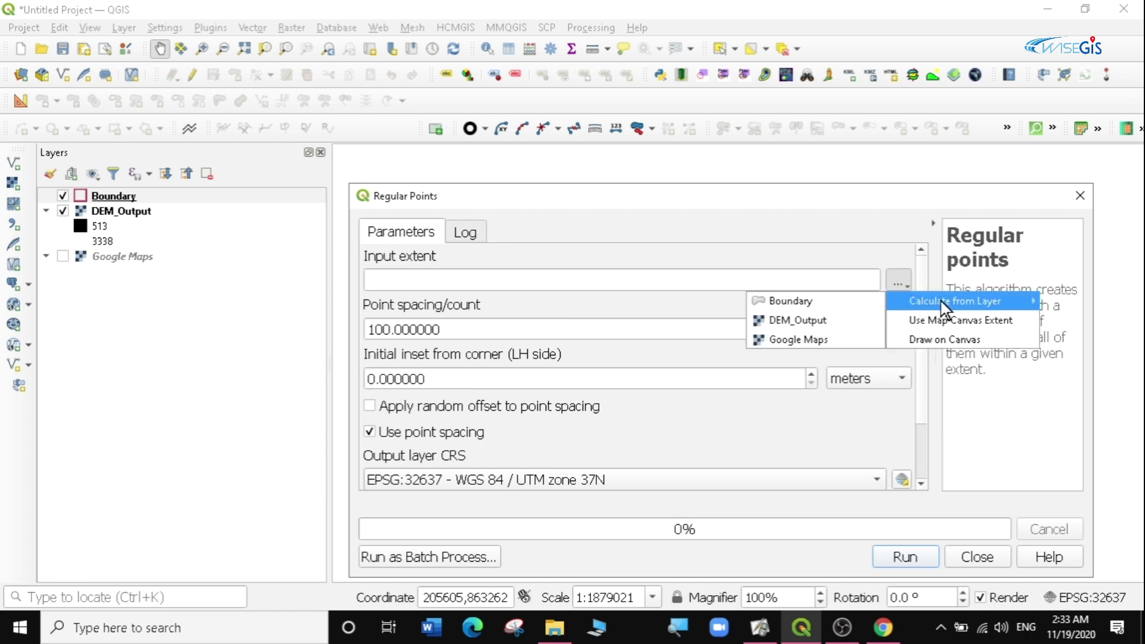
{"action": "left_click", "coordinate": [799, 305]}
{"action": "left_click", "coordinate": [898, 282]}
{"action": "mouse_move", "coordinate": [932, 307]}
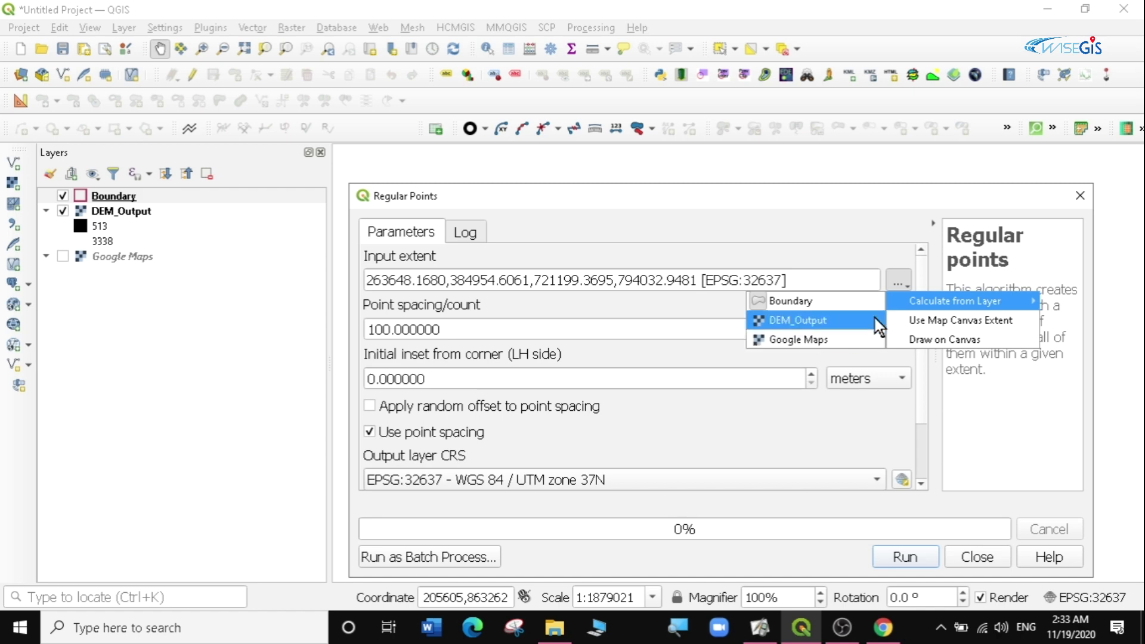
{"action": "left_click", "coordinate": [897, 275]}
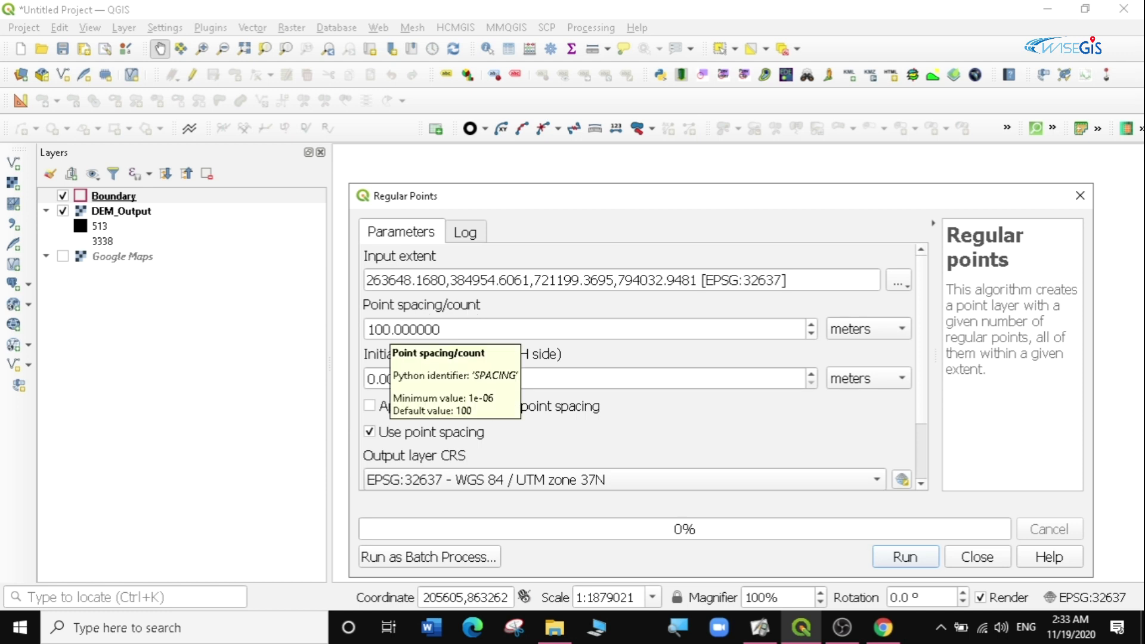
Set the point spacing to 2000 meters and generate the regular points as a temporary layer.
{"action": "left_click", "coordinate": [392, 329]}
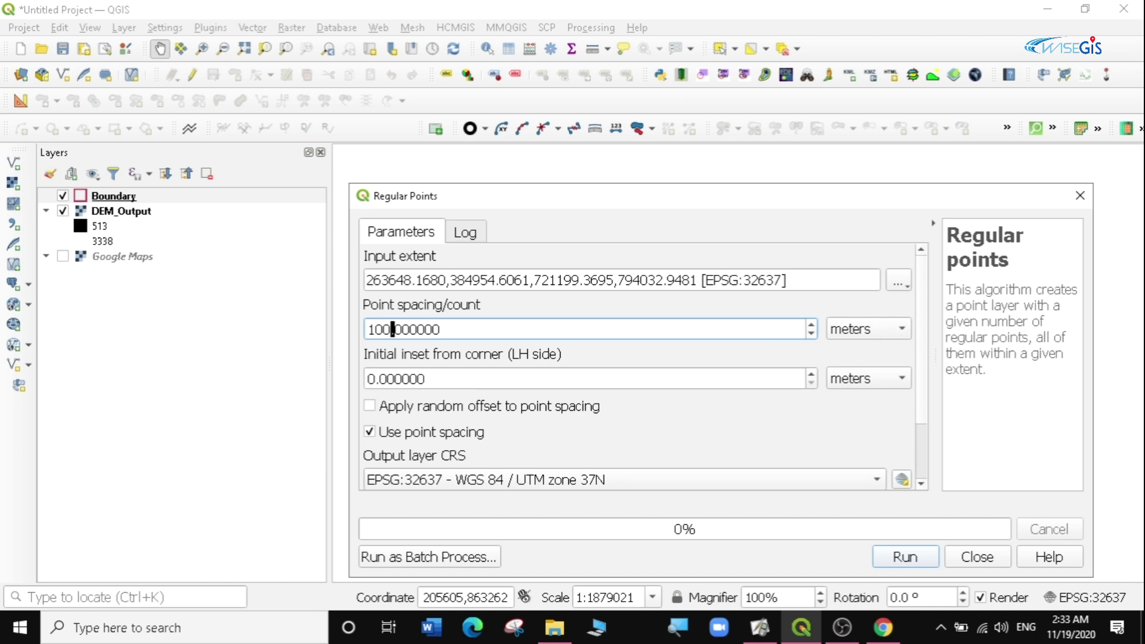
{"action": "key", "text": "BackSpace"}
{"action": "key", "text": "BackSpace"}
{"action": "key", "text": "BackSpace"}
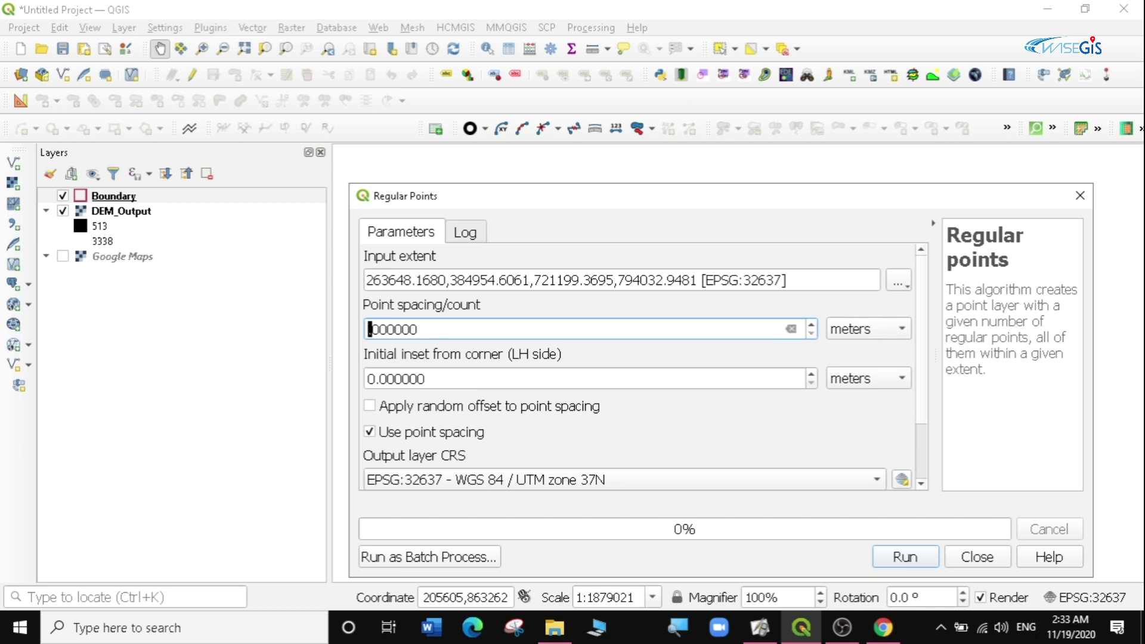
{"action": "type", "text": "2000."}
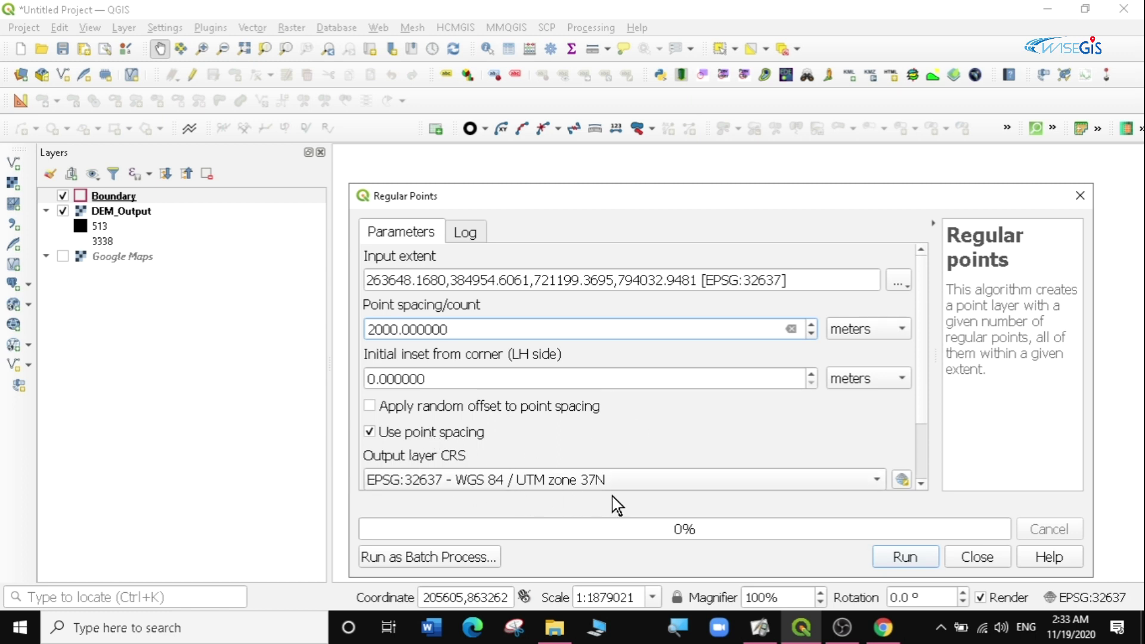
{"action": "left_click_drag", "start_coordinate": [925, 392], "coordinate": [924, 451]}
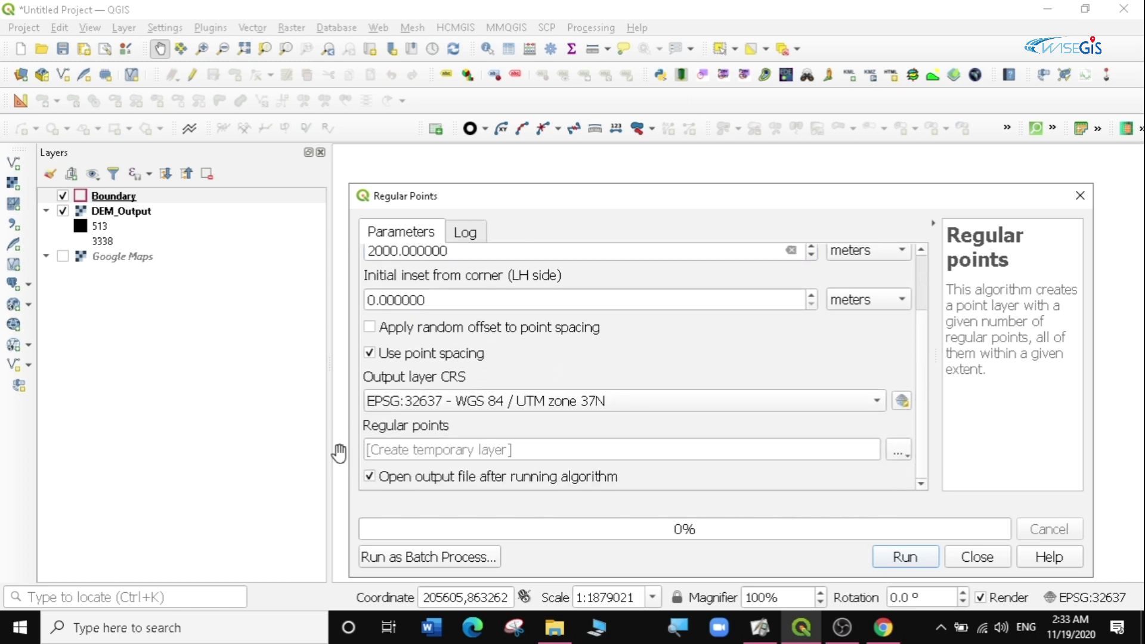
{"action": "left_click", "coordinate": [905, 559]}
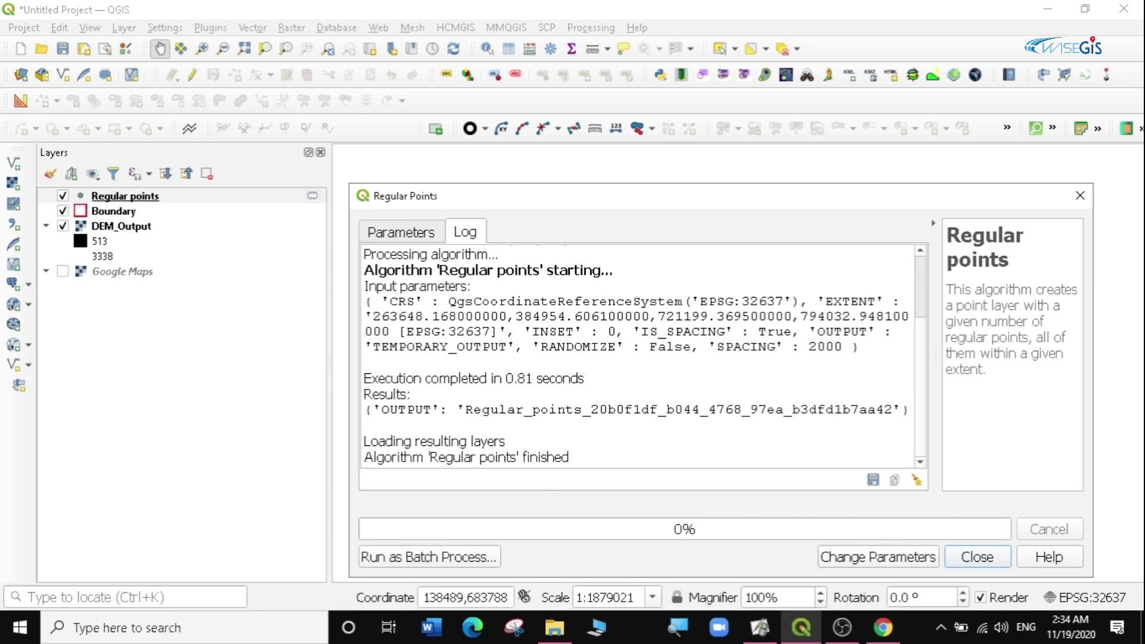
Close the Regular Points dialog and examine the generated point grid up close over the DEM and the Boundary outline.
{"action": "left_click", "coordinate": [1080, 196]}
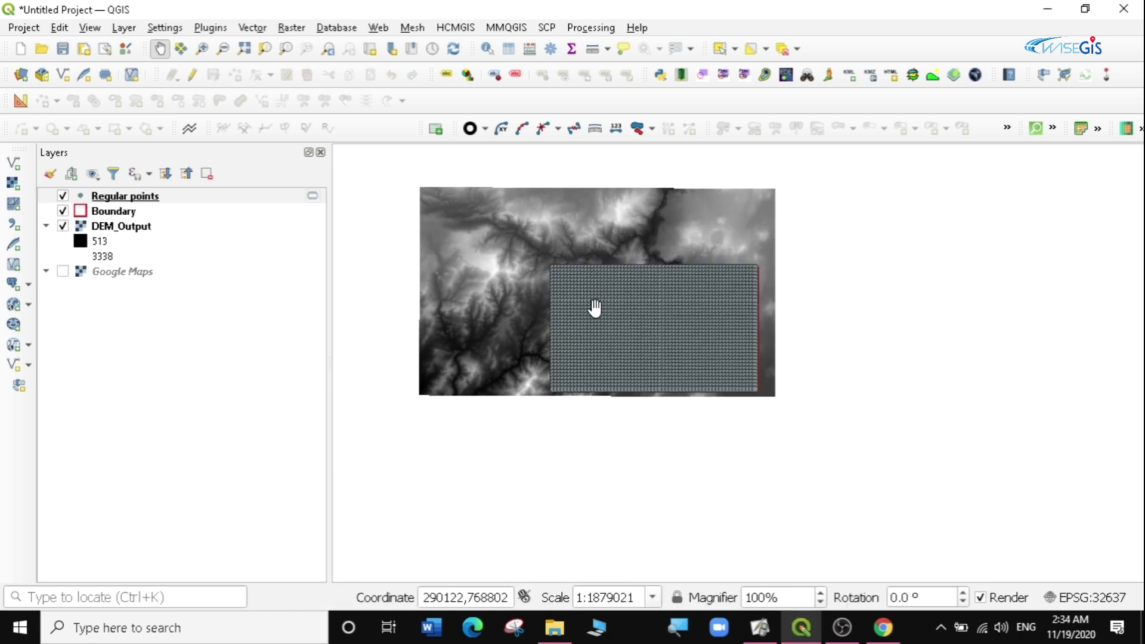
{"action": "scroll", "coordinate": [590, 301], "scroll_direction": "up", "scroll_amount": 2}
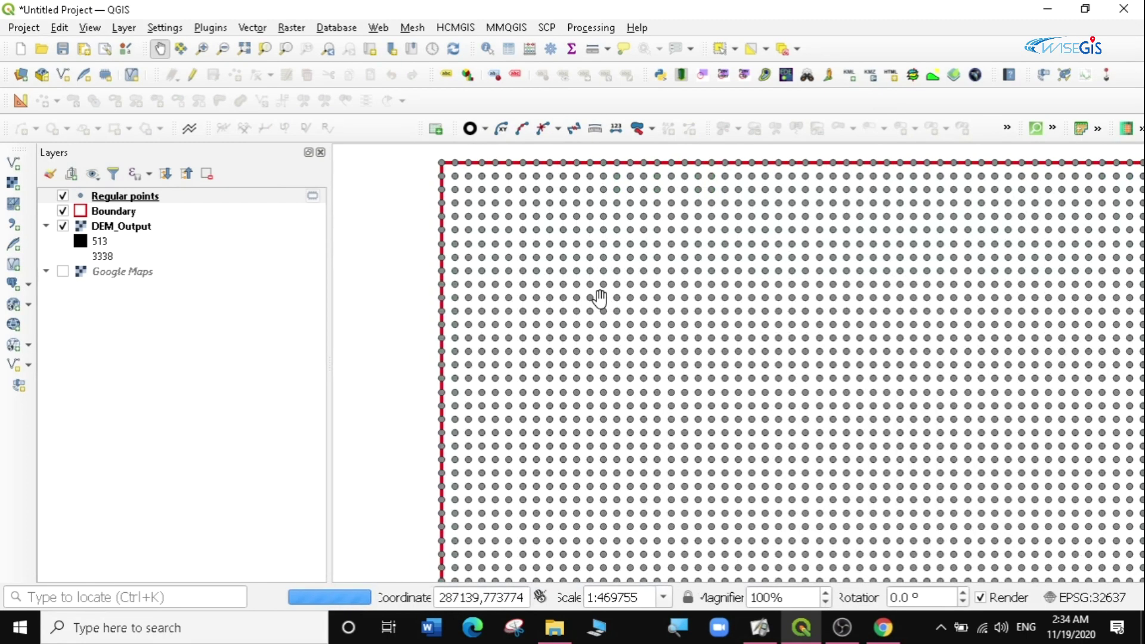
{"action": "scroll", "coordinate": [599, 301], "scroll_direction": "down", "scroll_amount": 2}
{"action": "scroll", "coordinate": [596, 313], "scroll_direction": "up", "scroll_amount": 2}
{"action": "scroll", "coordinate": [595, 310], "scroll_direction": "down", "scroll_amount": 1}
{"action": "scroll", "coordinate": [589, 303], "scroll_direction": "up", "scroll_amount": 2}
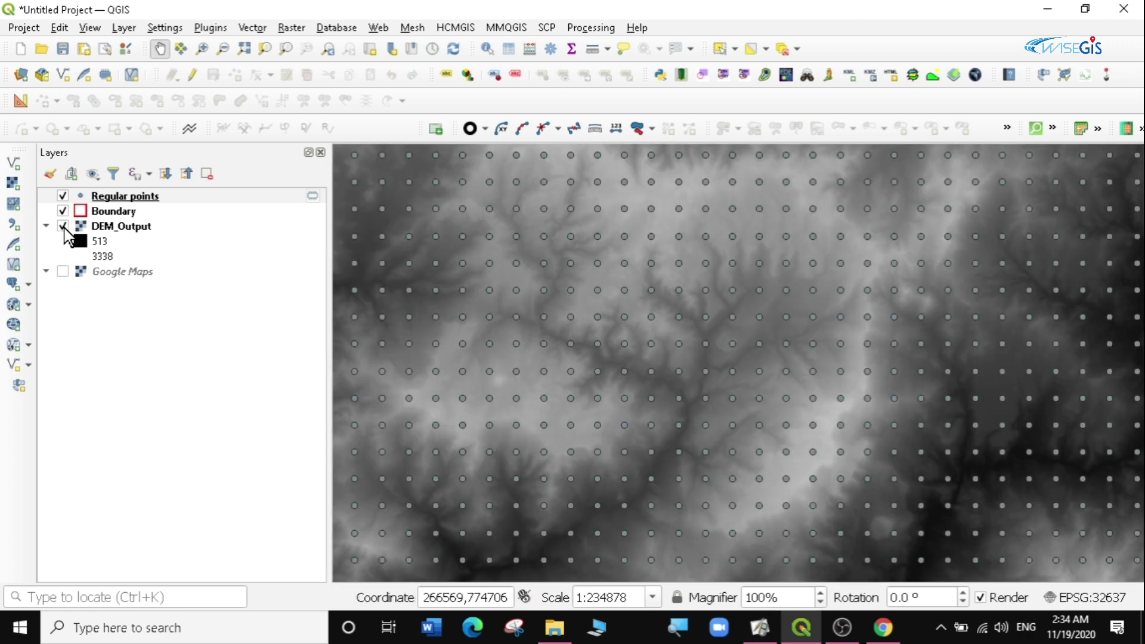
{"action": "scroll", "coordinate": [561, 248], "scroll_direction": "up", "scroll_amount": 1}
{"action": "scroll", "coordinate": [618, 266], "scroll_direction": "up", "scroll_amount": 1}
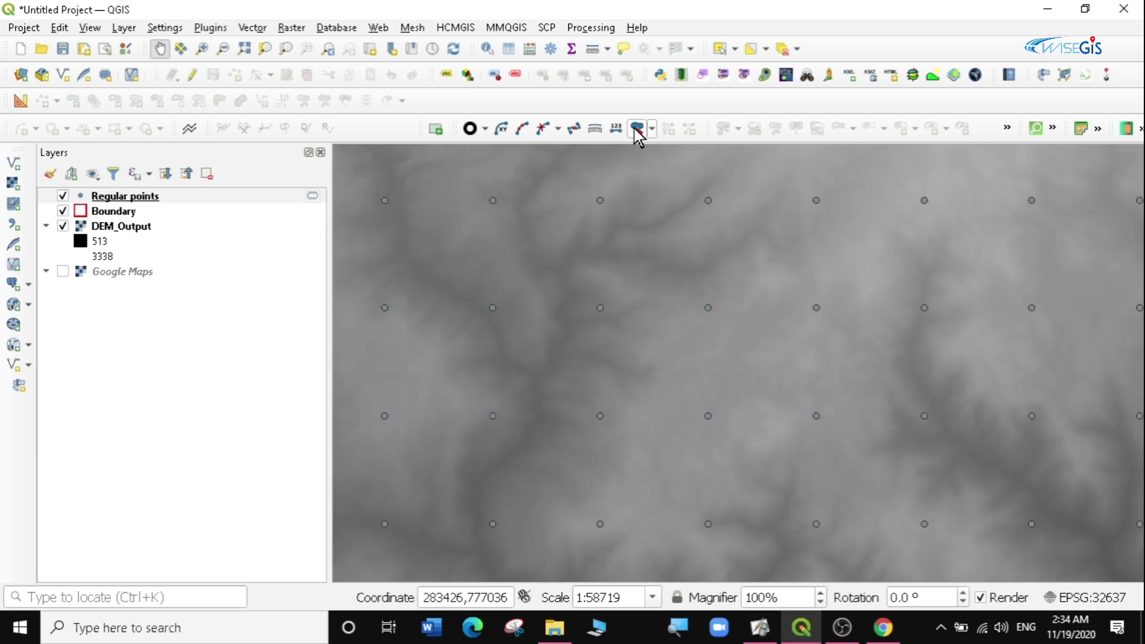
Measure the distance between two vertically neighbouring regular points as an ellipsoidal line in meters, and close the measurement.
{"action": "left_click", "coordinate": [607, 50]}
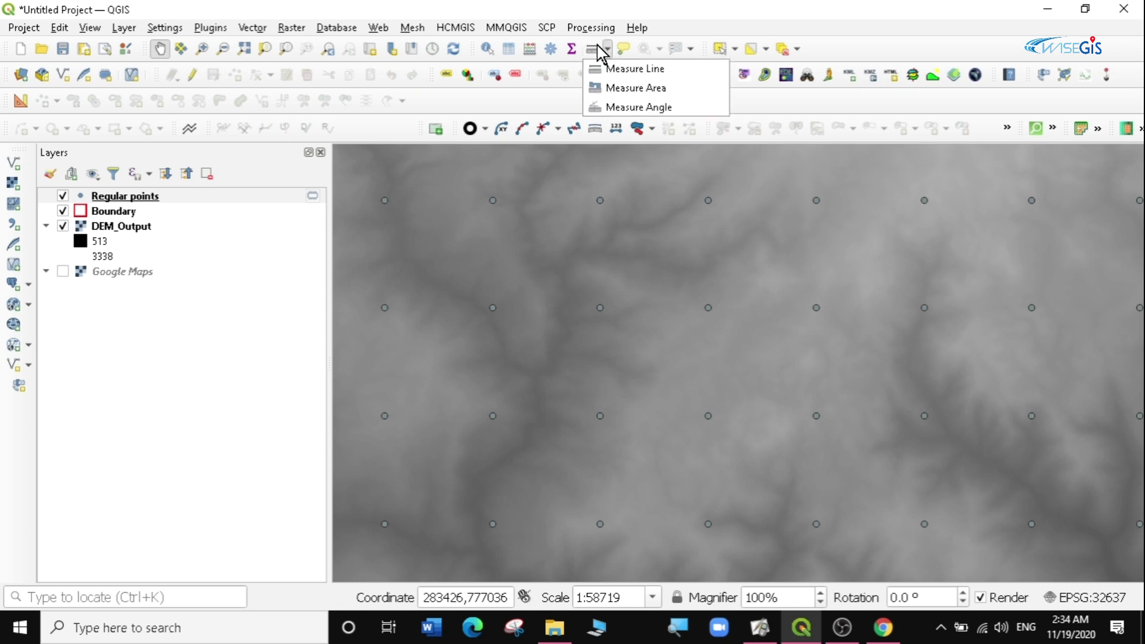
{"action": "left_click", "coordinate": [614, 68]}
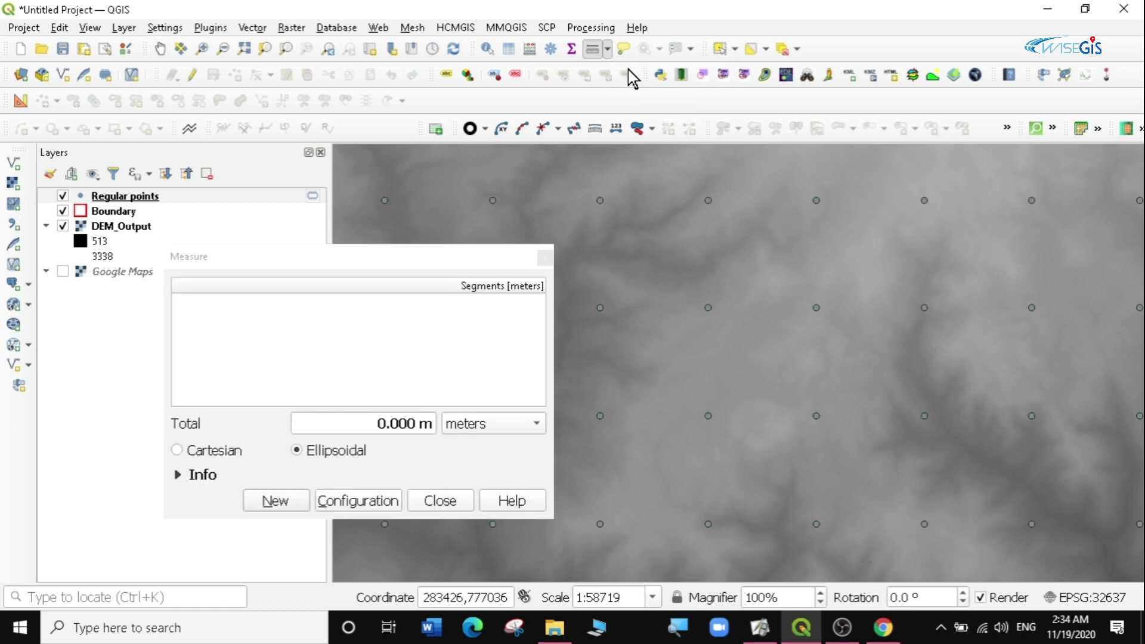
{"action": "left_click", "coordinate": [600, 200]}
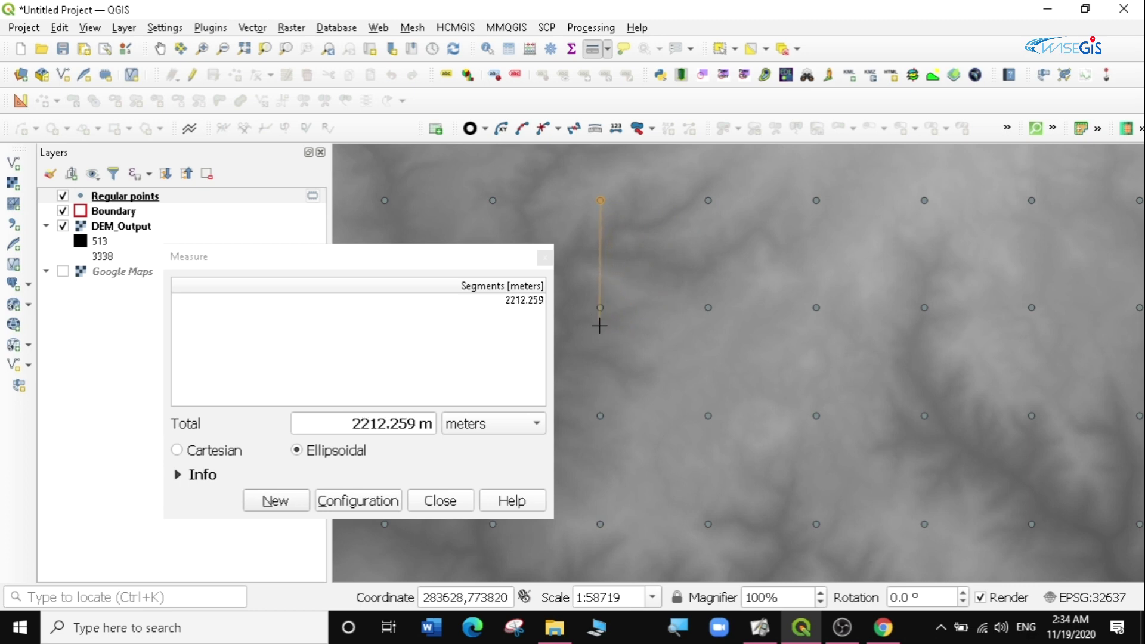
{"action": "left_click", "coordinate": [545, 257]}
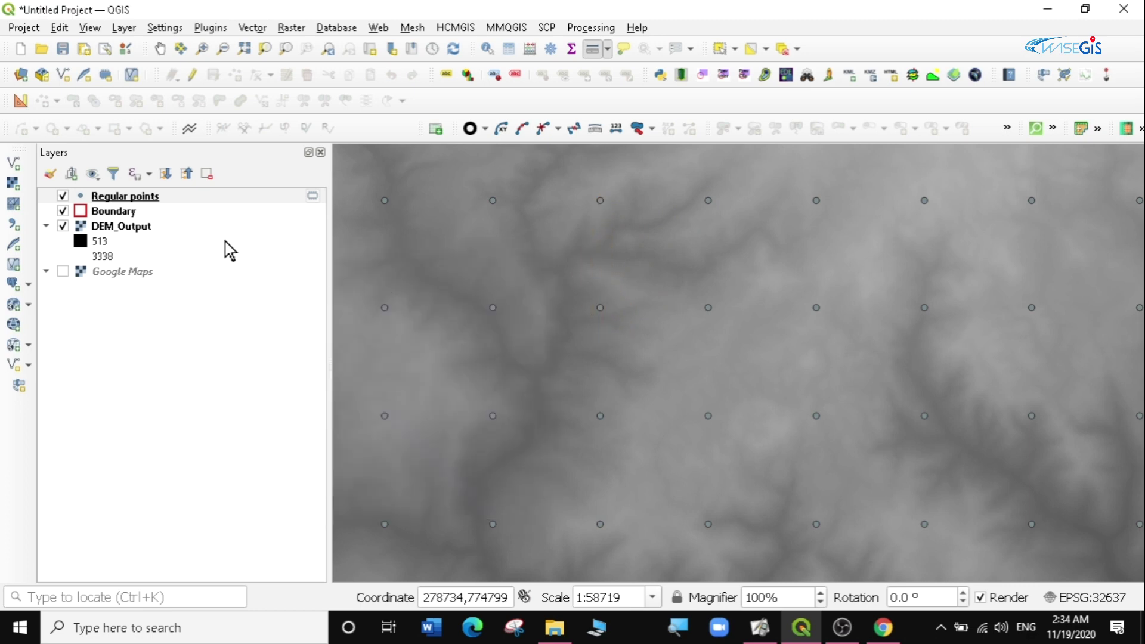
Zoom the map to the full extent of the Regular points layer.
{"action": "left_click", "coordinate": [128, 197]}
{"action": "right_click", "coordinate": [128, 197]}
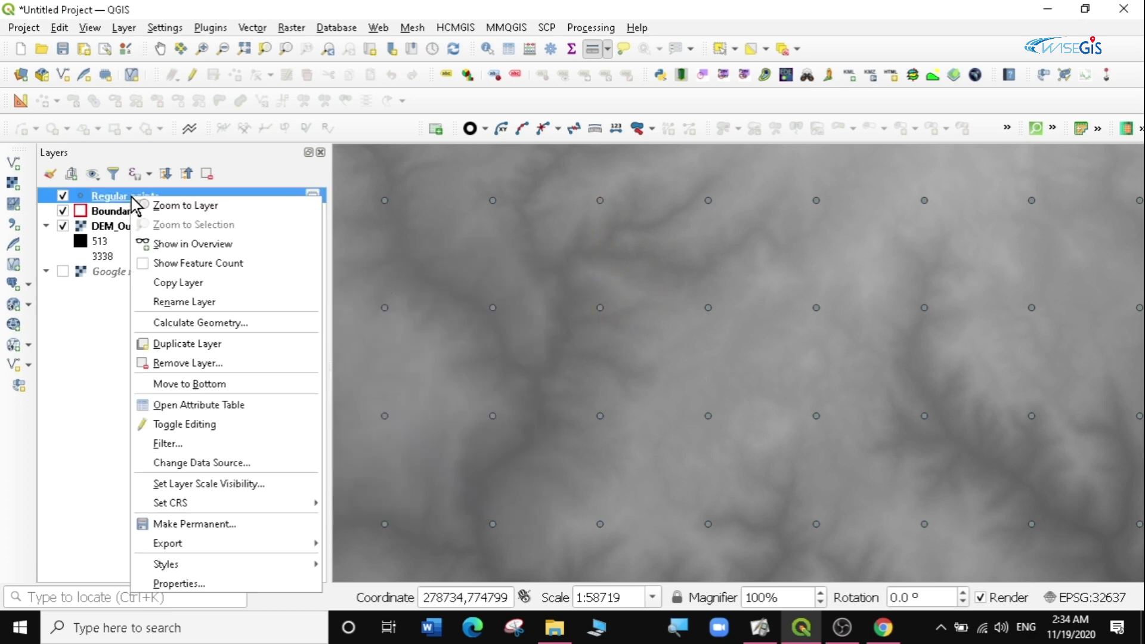
{"action": "left_click", "coordinate": [179, 205]}
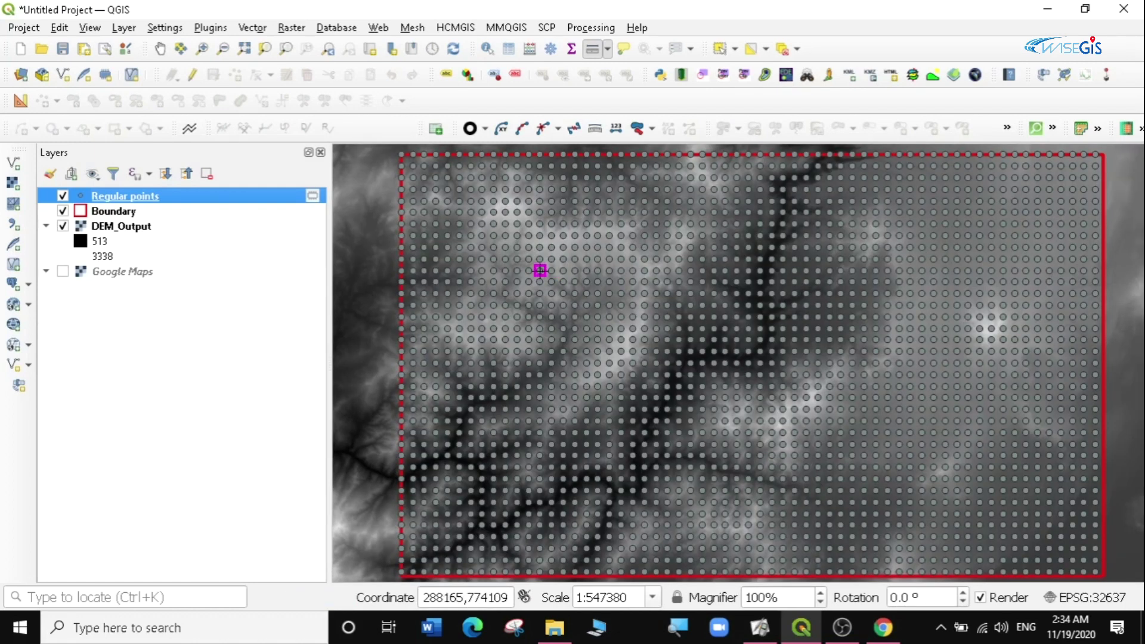
Examine the attribute table of the Regular points layer sorted by id in ascending order, and close it.
{"action": "right_click", "coordinate": [132, 196]}
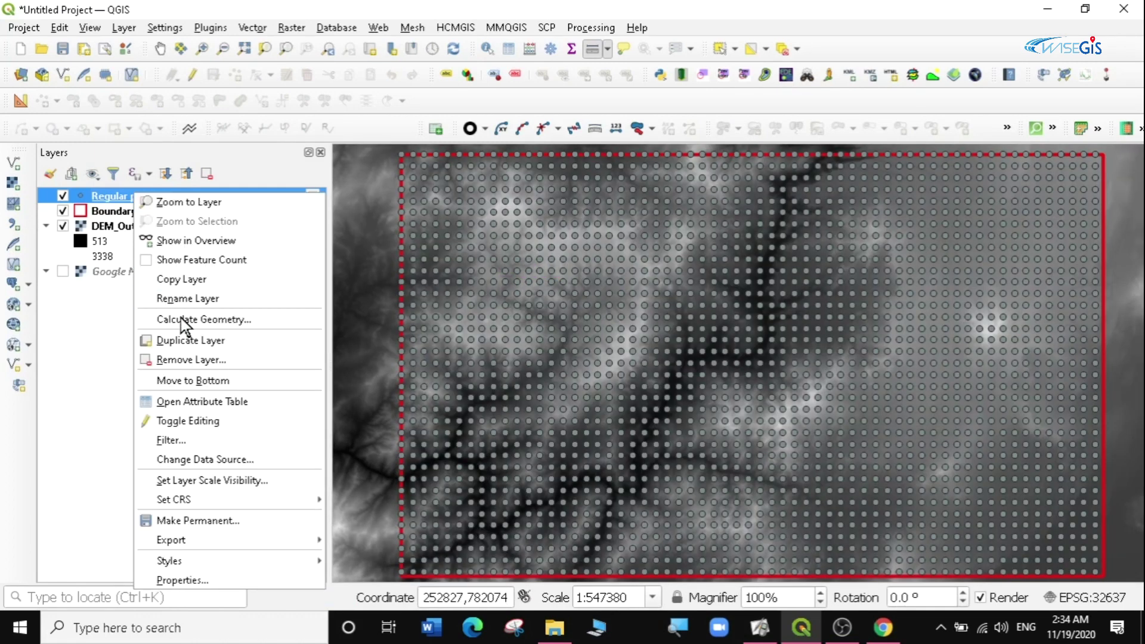
{"action": "left_click", "coordinate": [202, 407]}
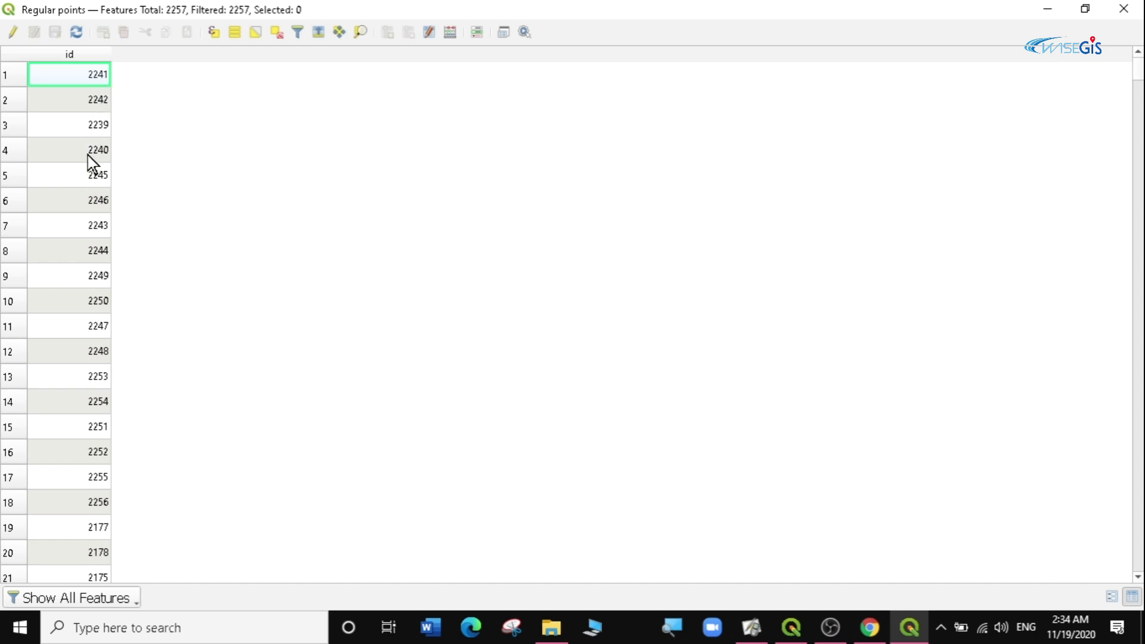
{"action": "left_click", "coordinate": [75, 55]}
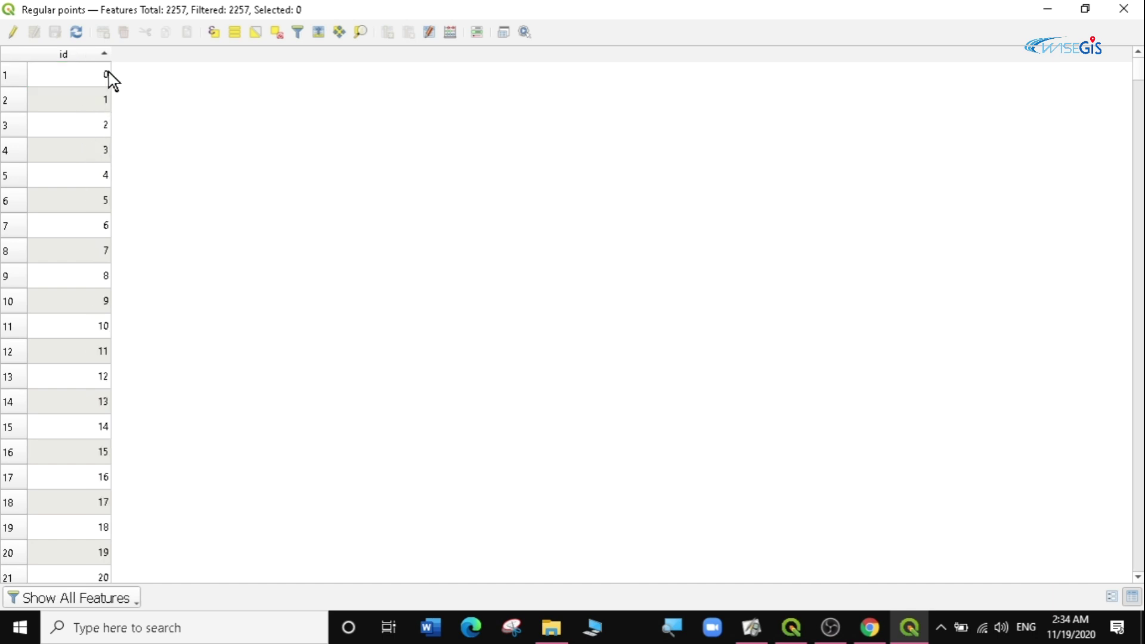
{"action": "scroll", "coordinate": [106, 189], "scroll_direction": "down", "scroll_amount": 20}
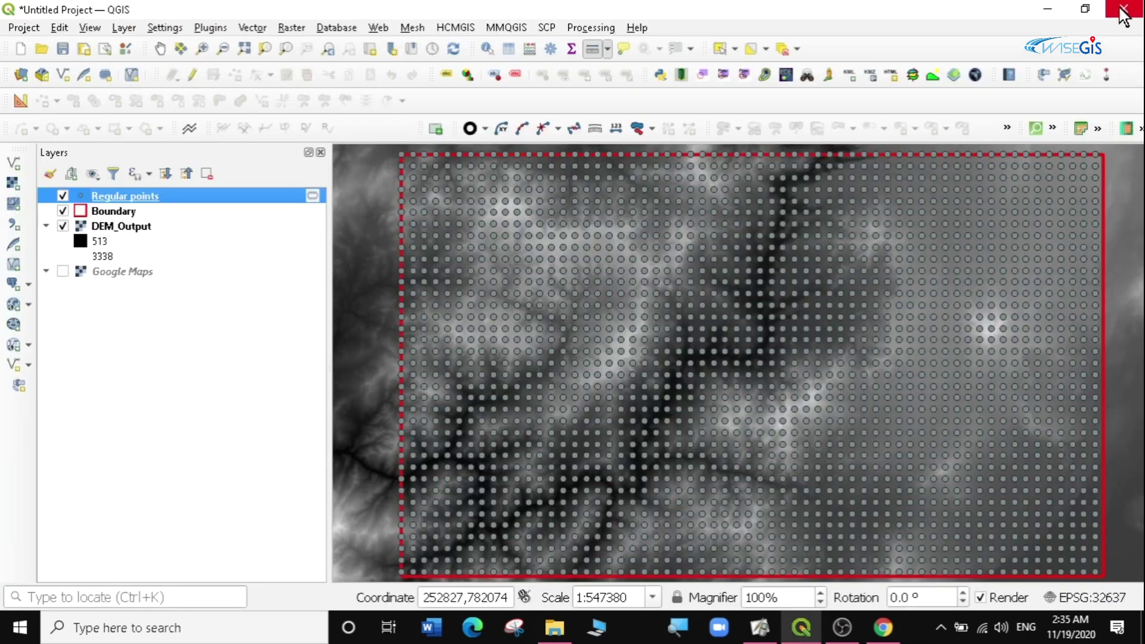
{"action": "left_click", "coordinate": [1124, 8]}
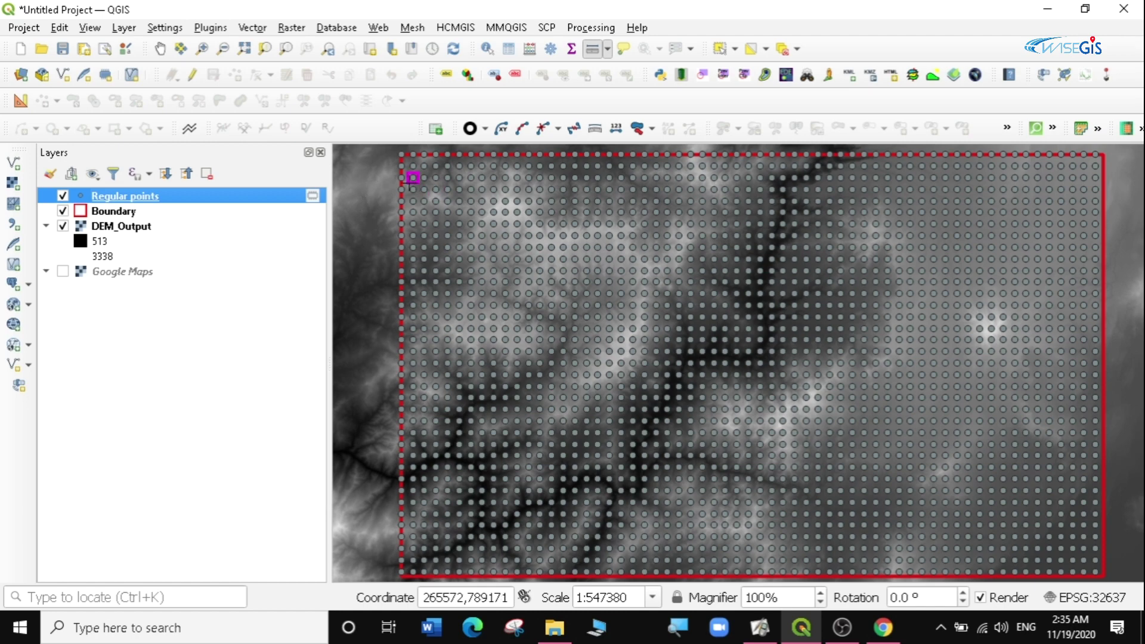
Identify DEM_Output values at several locations inside the boundary with the Regular points layer hidden, and show that layer again.
{"action": "left_click", "coordinate": [62, 196]}
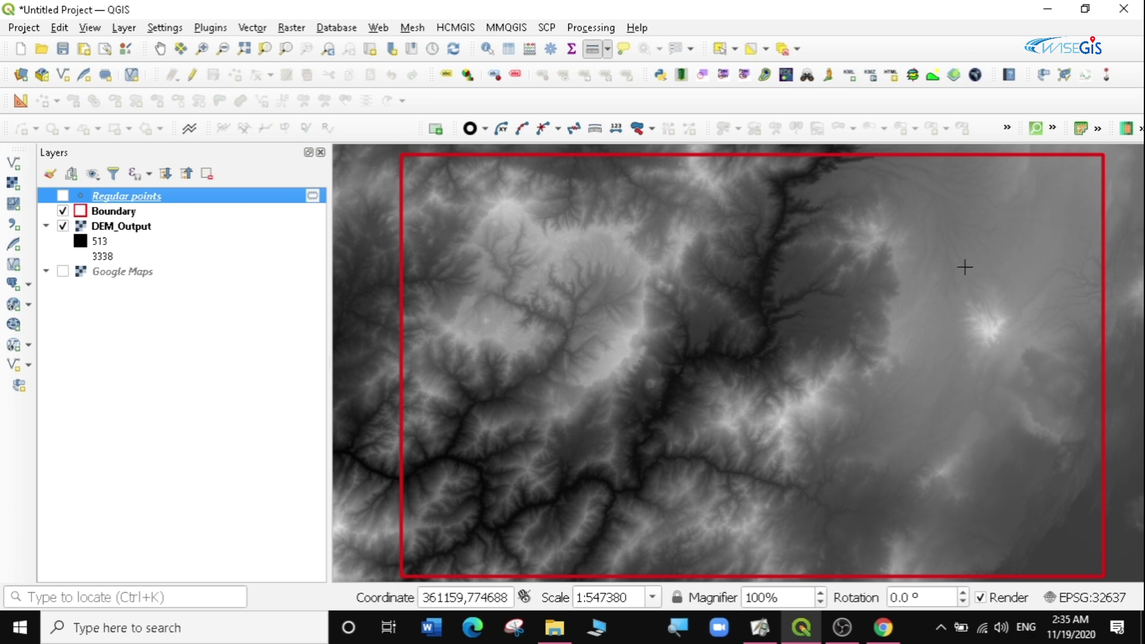
{"action": "left_click", "coordinate": [488, 48]}
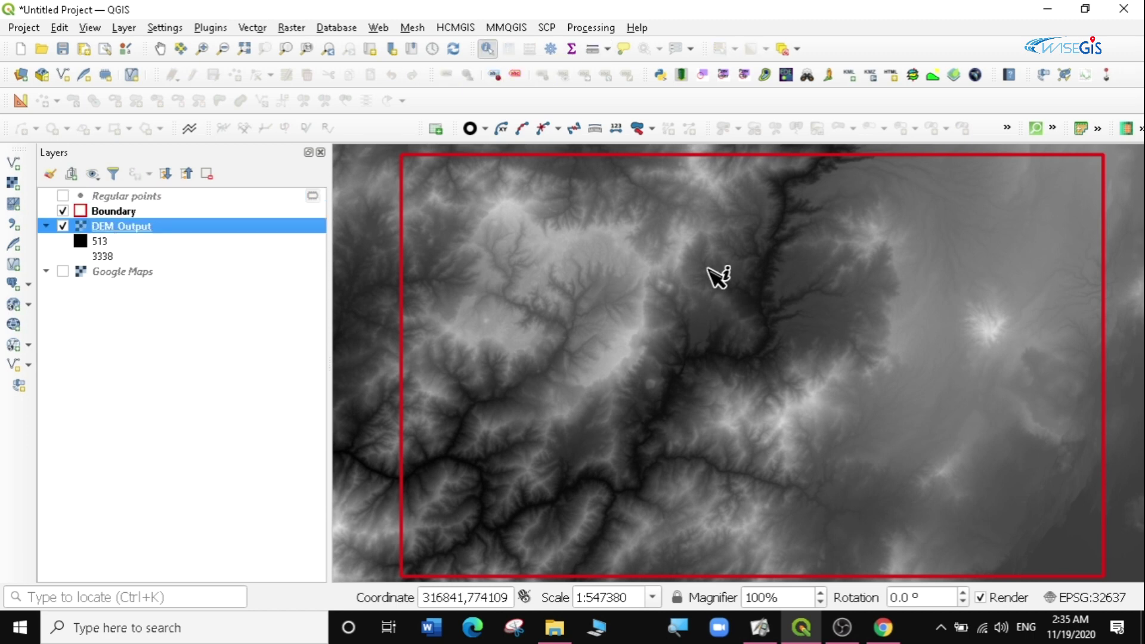
{"action": "left_click", "coordinate": [708, 268]}
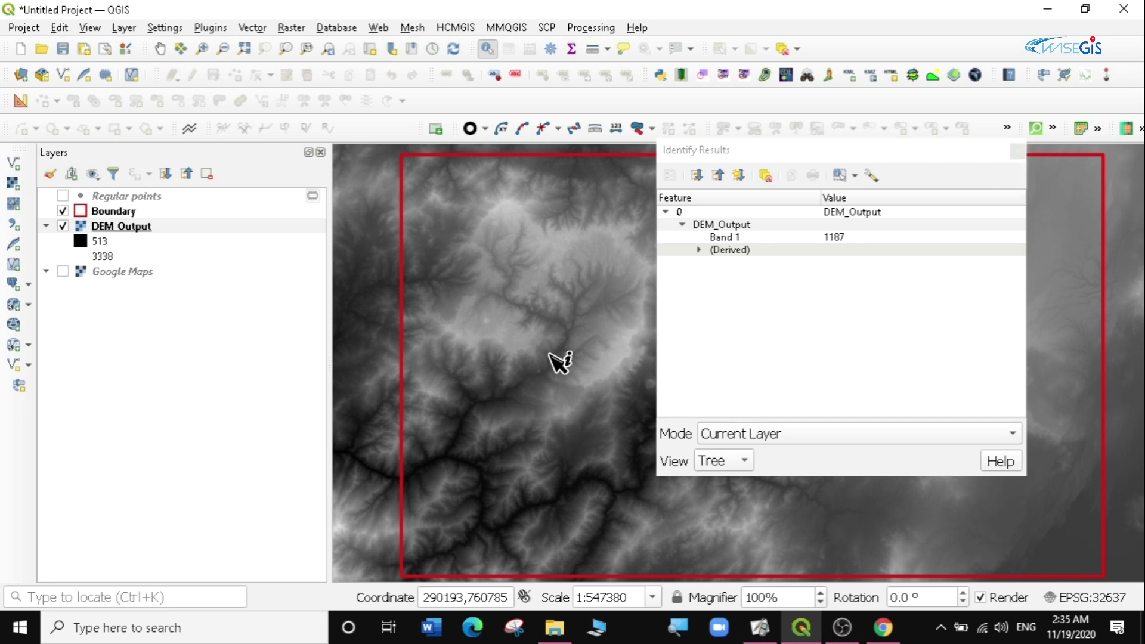
{"action": "left_click", "coordinate": [528, 418]}
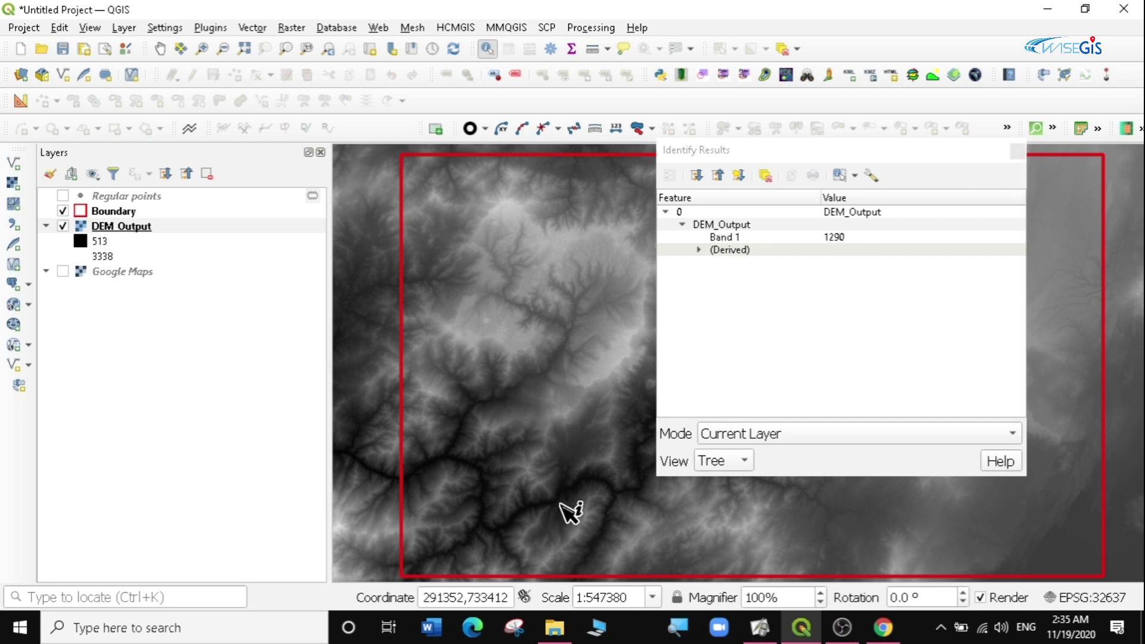
{"action": "left_click", "coordinate": [775, 525]}
{"action": "left_click", "coordinate": [1034, 514]}
{"action": "left_click", "coordinate": [1055, 266]}
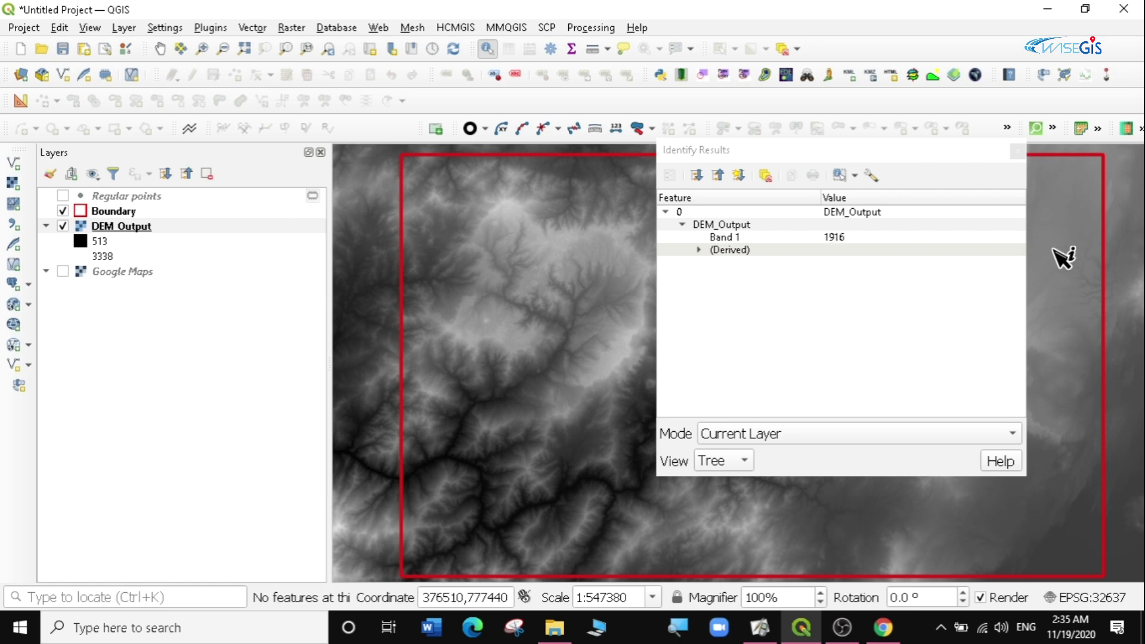
{"action": "left_click", "coordinate": [1018, 151]}
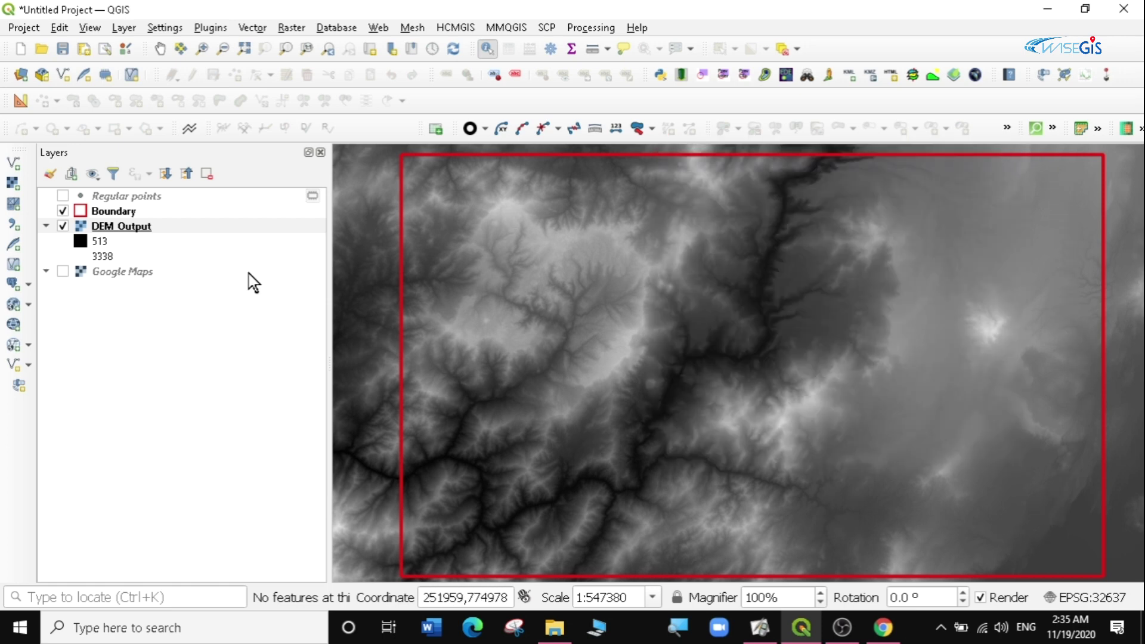
{"action": "left_click", "coordinate": [63, 195]}
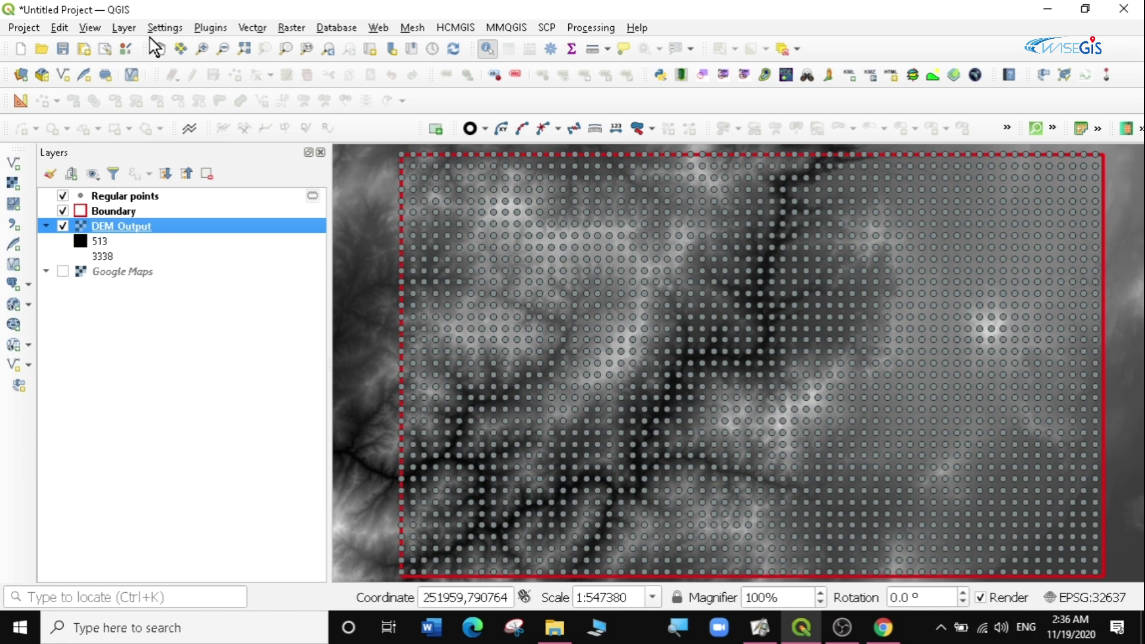
Search all plugins for POINT SAMPLING, check the Point sampling tool's details and close the plugin manager.
{"action": "left_click", "coordinate": [209, 28]}
{"action": "left_click", "coordinate": [230, 46]}
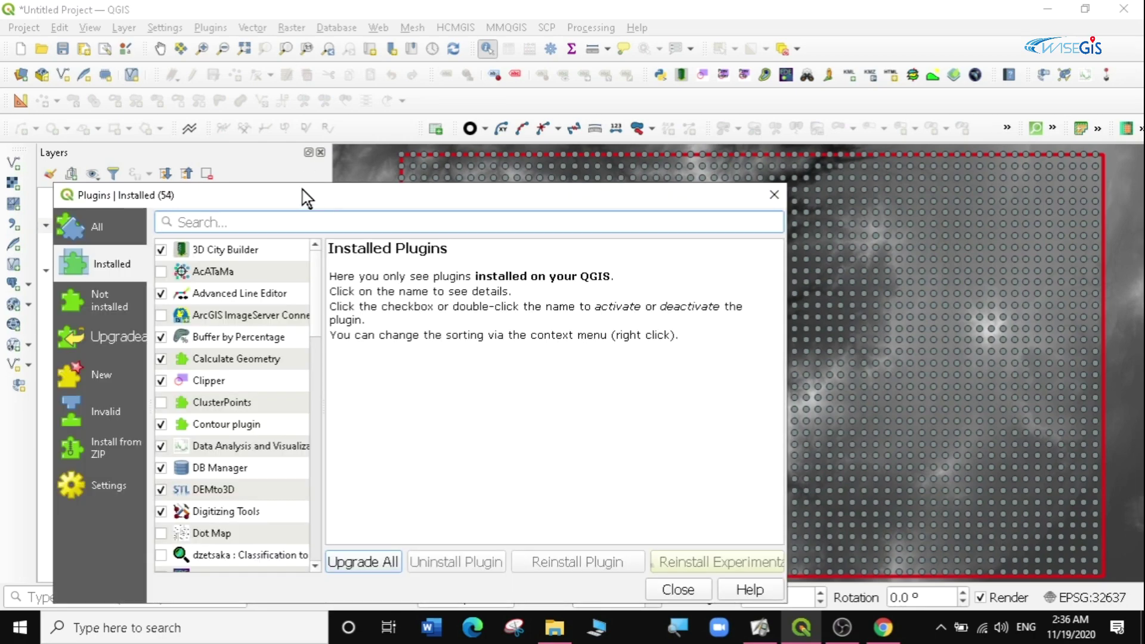
{"action": "left_click", "coordinate": [101, 220]}
{"action": "left_click_drag", "start_coordinate": [262, 195], "coordinate": [422, 116]}
{"action": "left_click", "coordinate": [340, 146]}
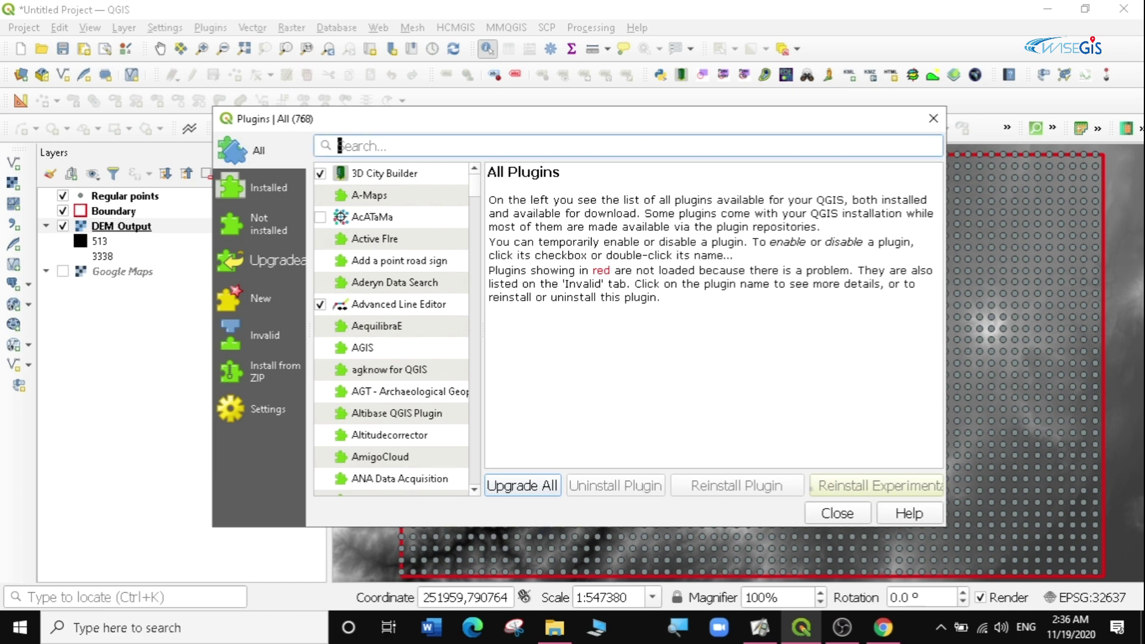
{"action": "type", "text": "POINT "}
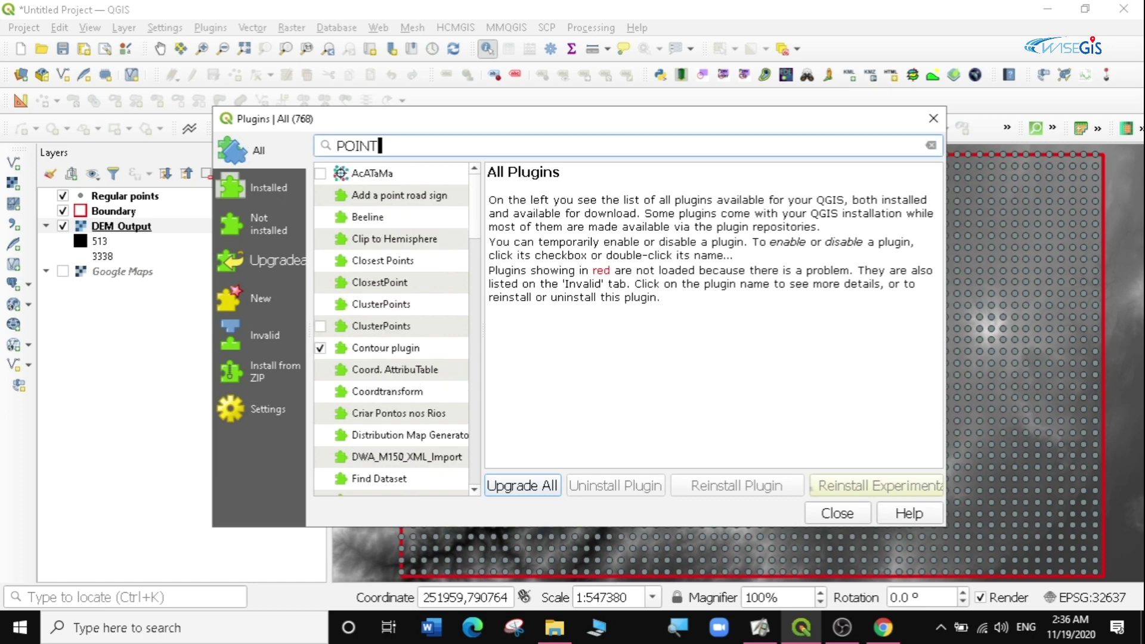
{"action": "type", "text": "SAMPLING"}
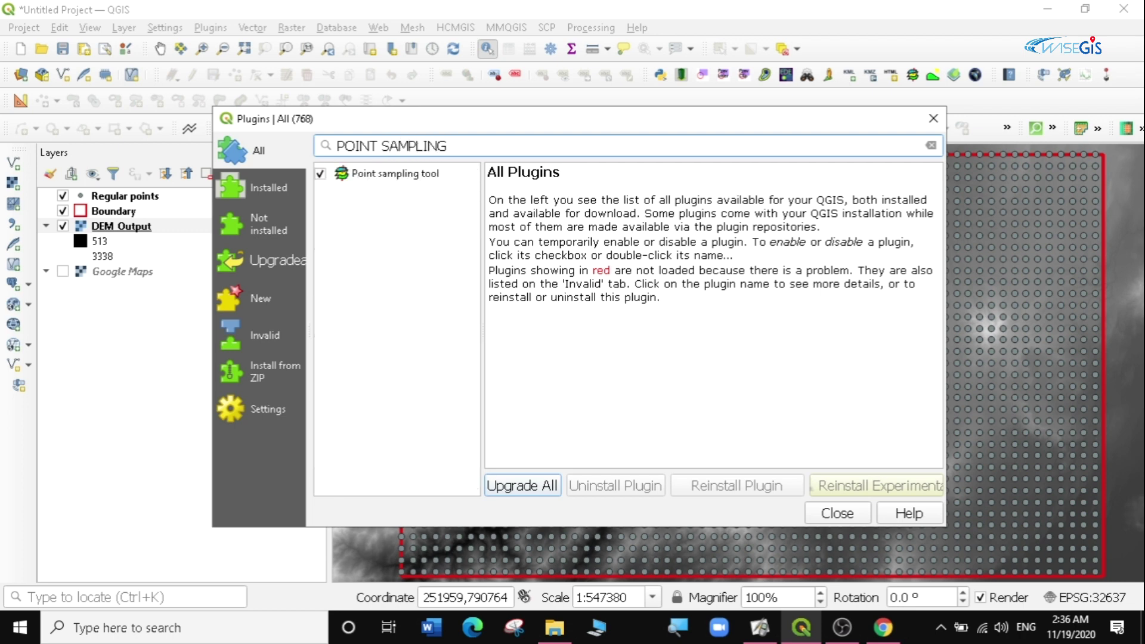
{"action": "left_click", "coordinate": [383, 178]}
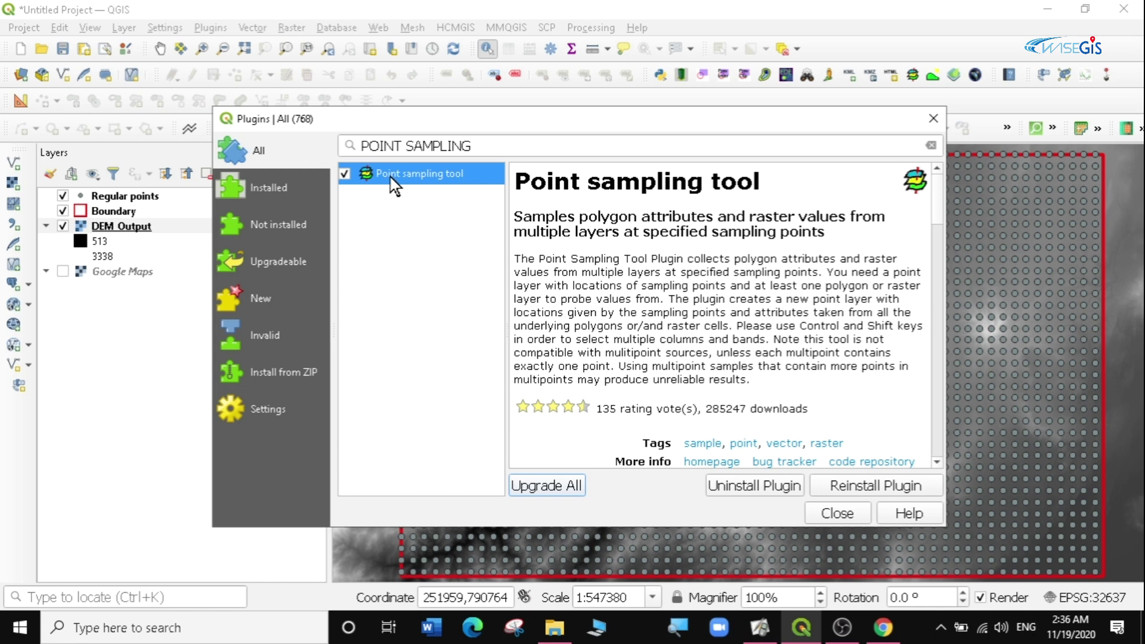
{"action": "left_click", "coordinate": [836, 510]}
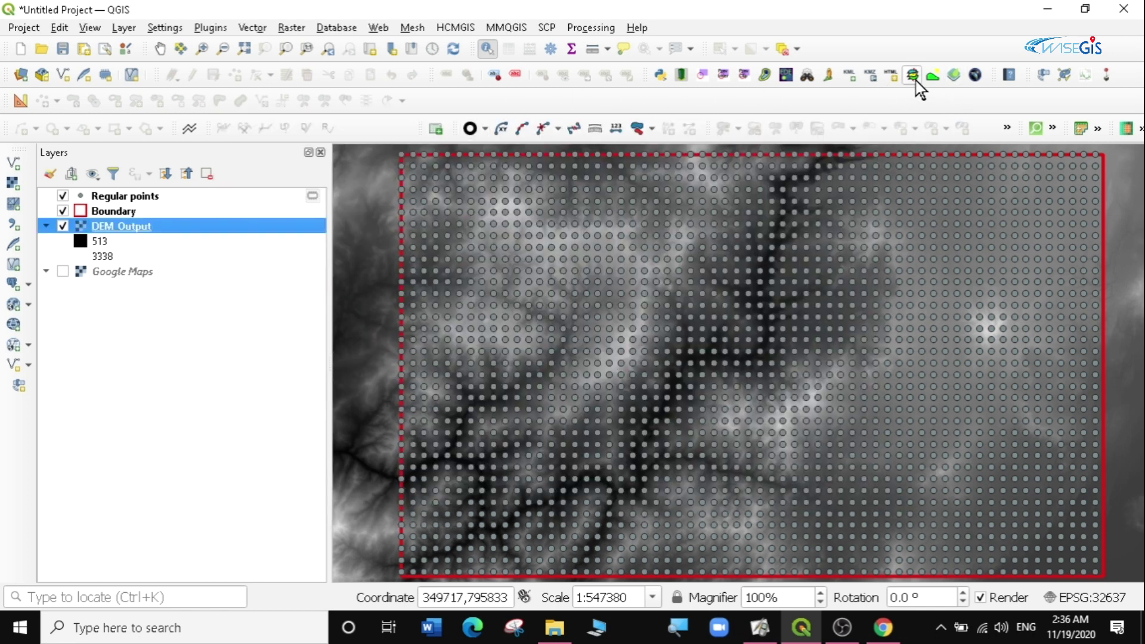
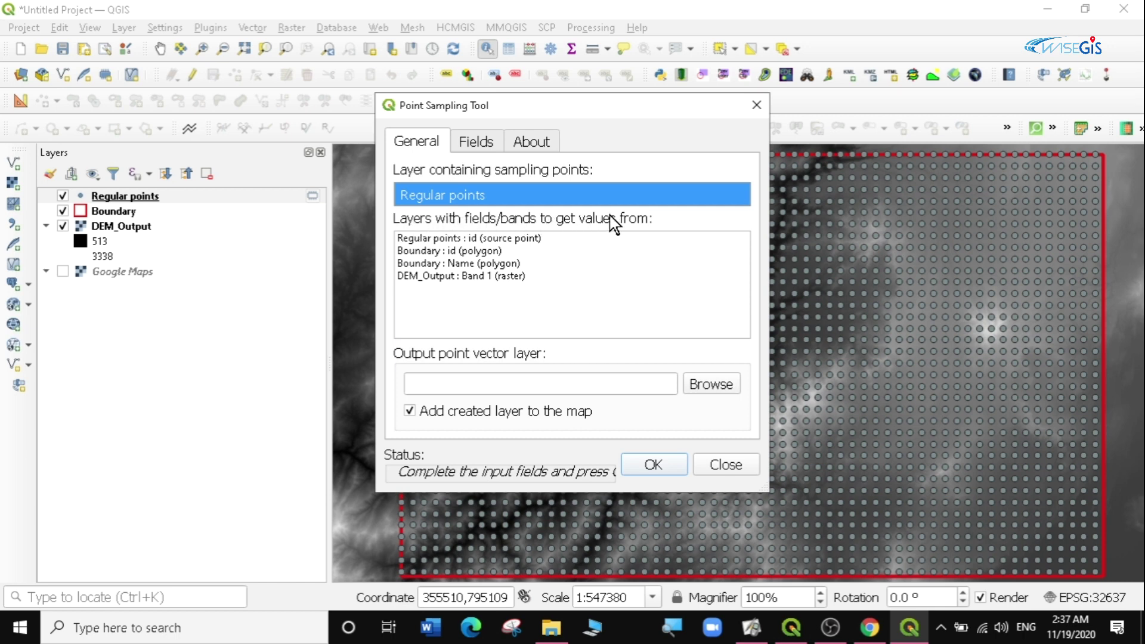
In the Point Sampling Tool, select only DEM_Output : Band 1 (raster) as the values to sample at the Regular points.
{"action": "left_click", "coordinate": [416, 279]}
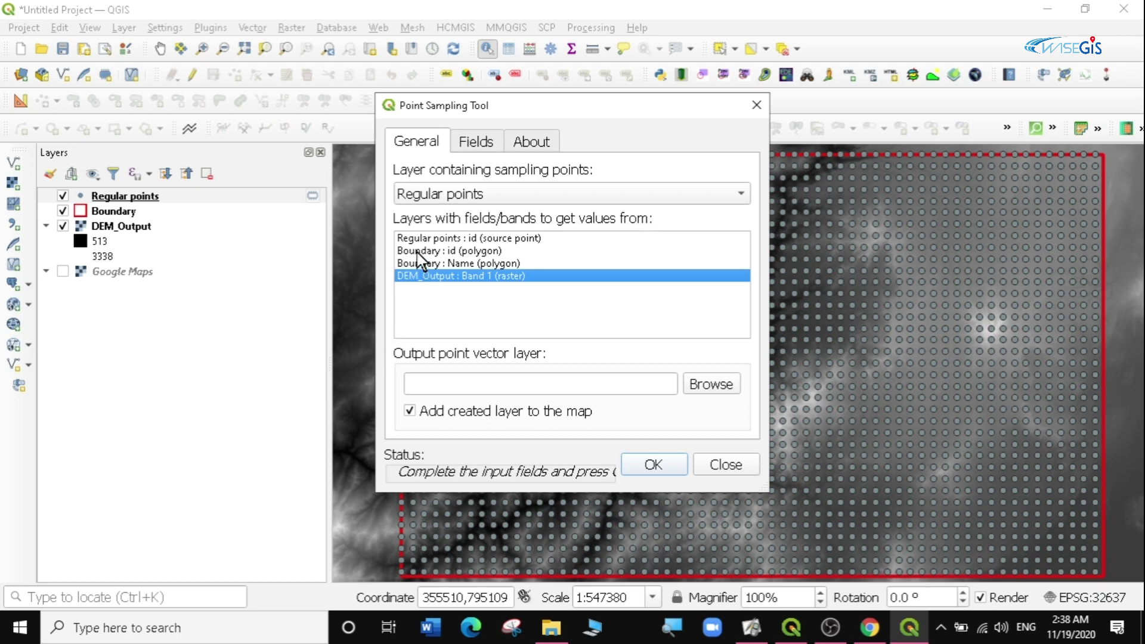
{"action": "left_click_drag", "start_coordinate": [416, 240], "coordinate": [420, 261]}
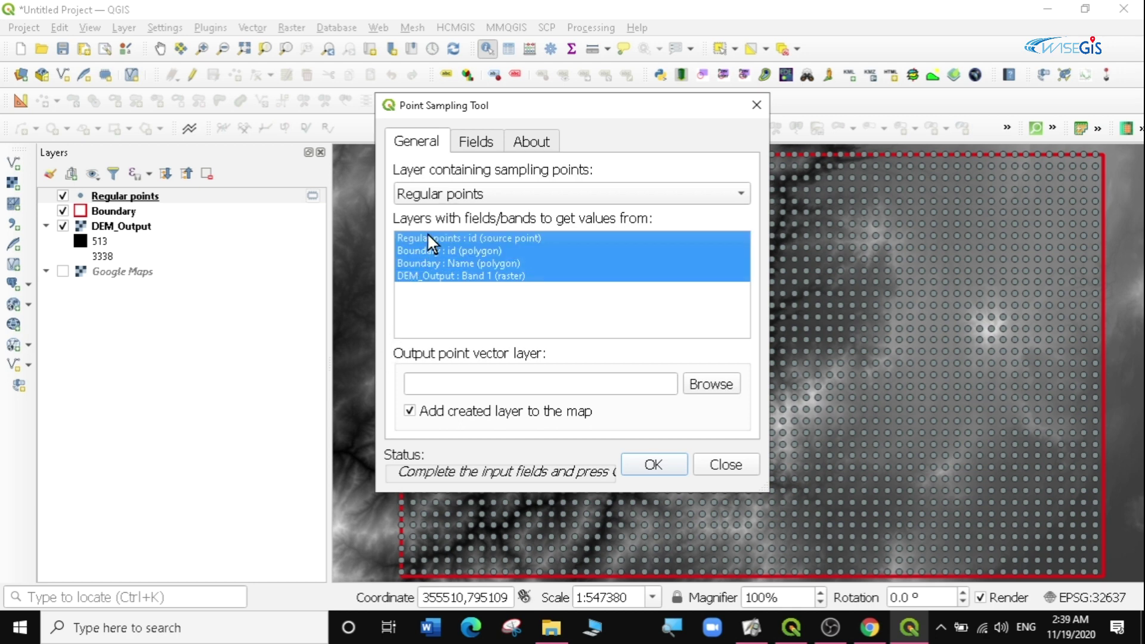
{"action": "left_click", "coordinate": [427, 239]}
{"action": "left_click", "coordinate": [428, 250]}
{"action": "left_click", "coordinate": [427, 263]}
{"action": "left_click", "coordinate": [434, 276]}
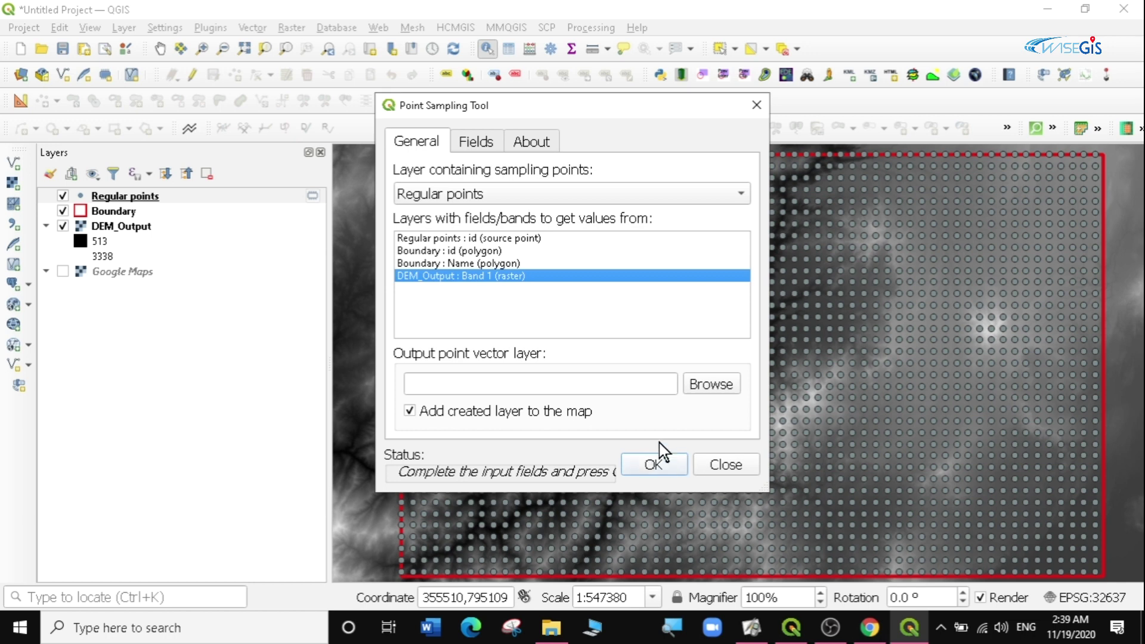
Choose the folder Desktop > GIS > data > point sampling tool data as the location for the sampling output file.
{"action": "left_click", "coordinate": [712, 384]}
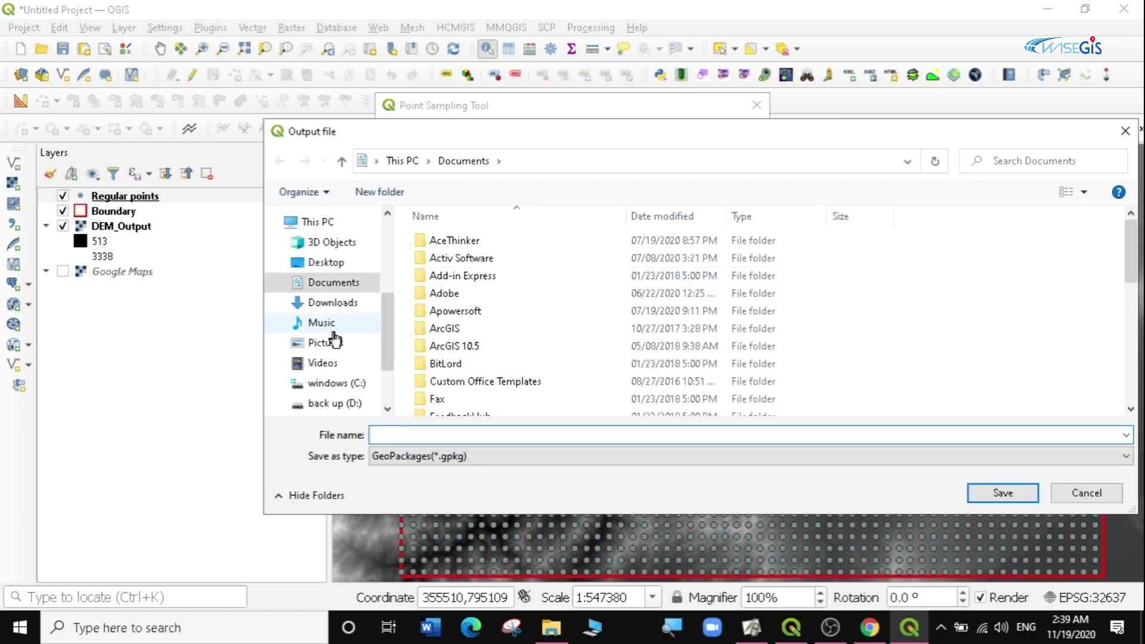
{"action": "left_click", "coordinate": [322, 263]}
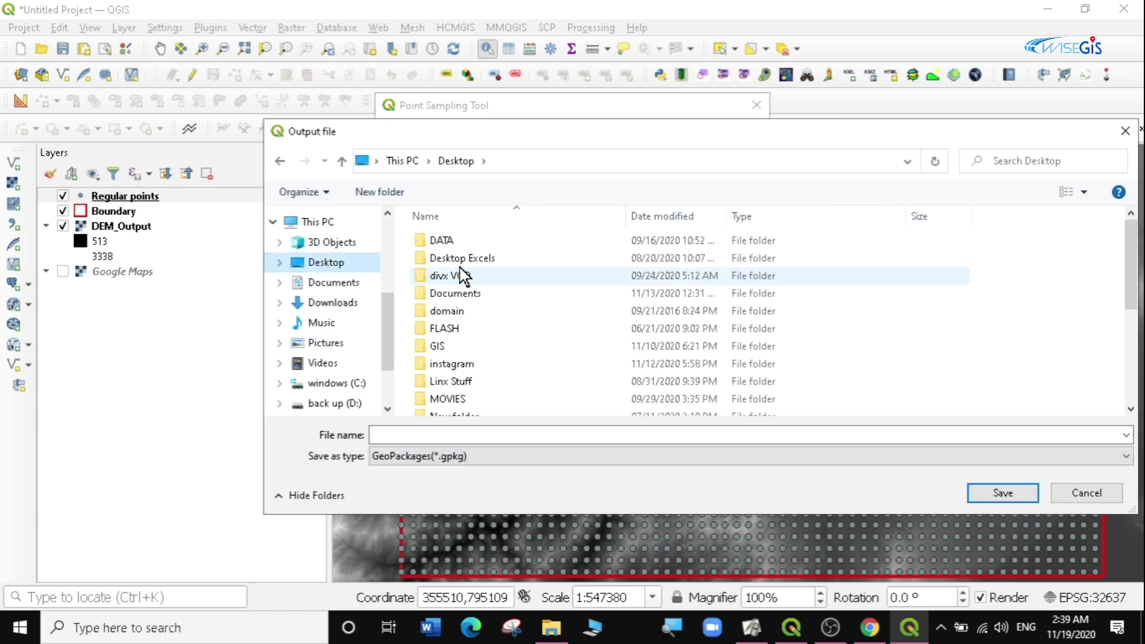
{"action": "left_click", "coordinate": [456, 311]}
{"action": "double_click", "coordinate": [449, 347]}
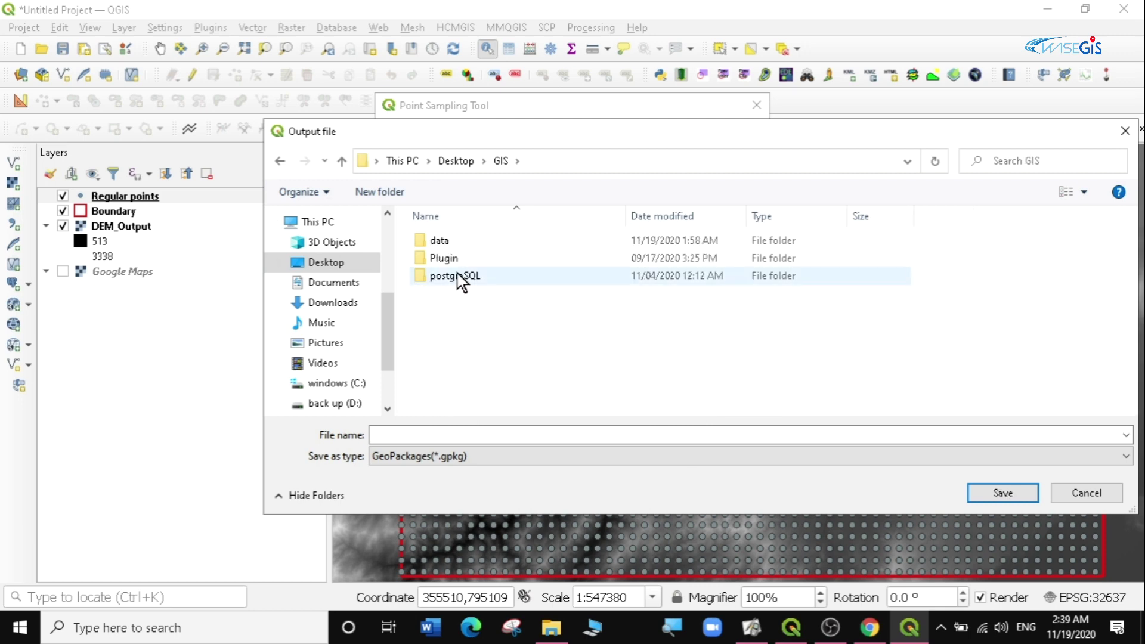
{"action": "double_click", "coordinate": [445, 241]}
{"action": "left_click", "coordinate": [458, 314]}
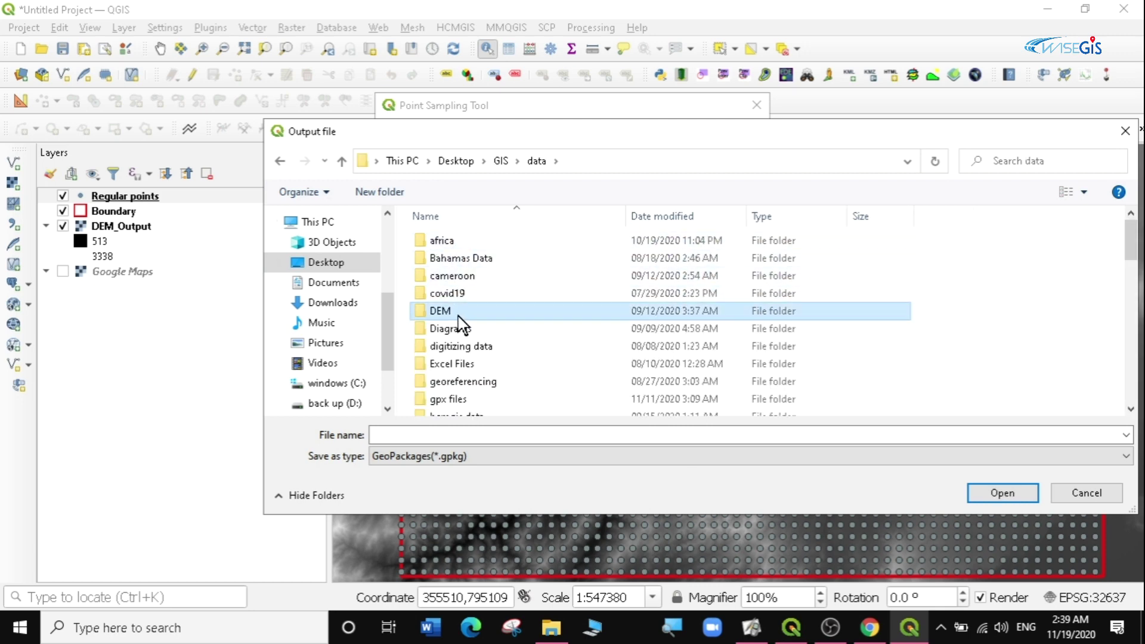
{"action": "scroll", "coordinate": [460, 326], "scroll_direction": "down", "scroll_amount": 5}
{"action": "double_click", "coordinate": [473, 236]}
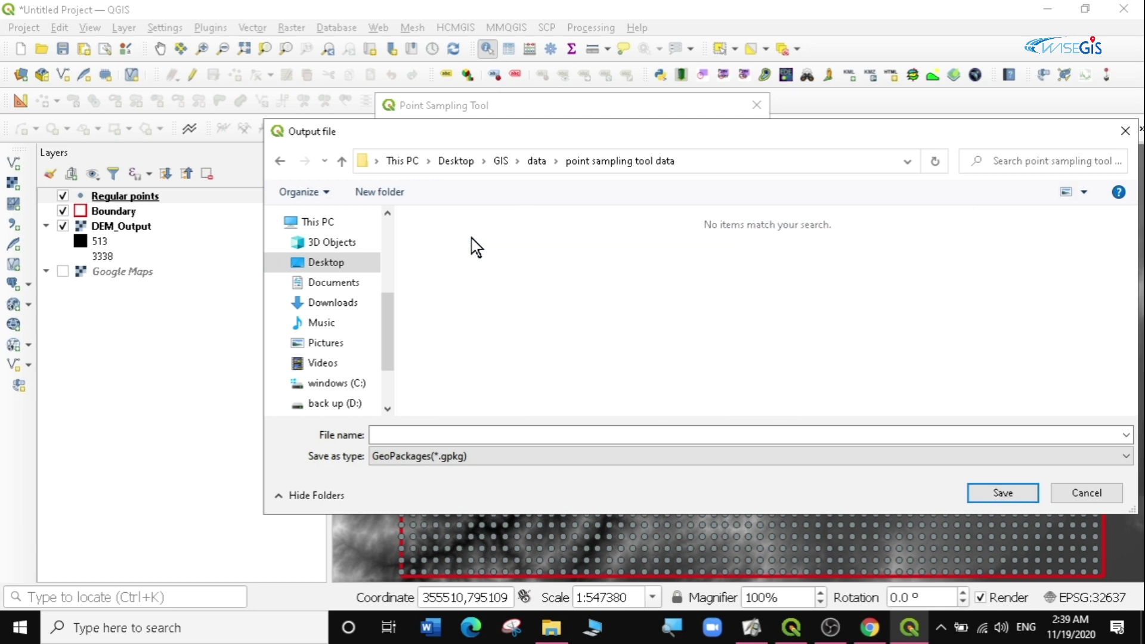
Save the output as a shapefile named "regular points with elevation" and run the point sampling, closing the tool.
{"action": "left_click", "coordinate": [414, 457]}
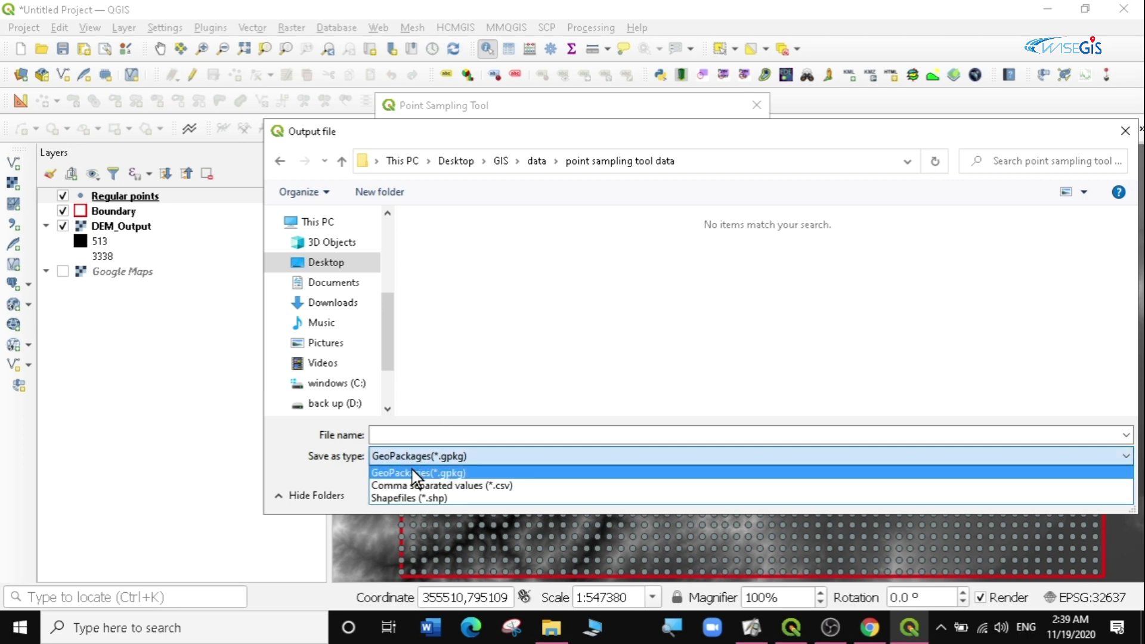
{"action": "left_click", "coordinate": [411, 500]}
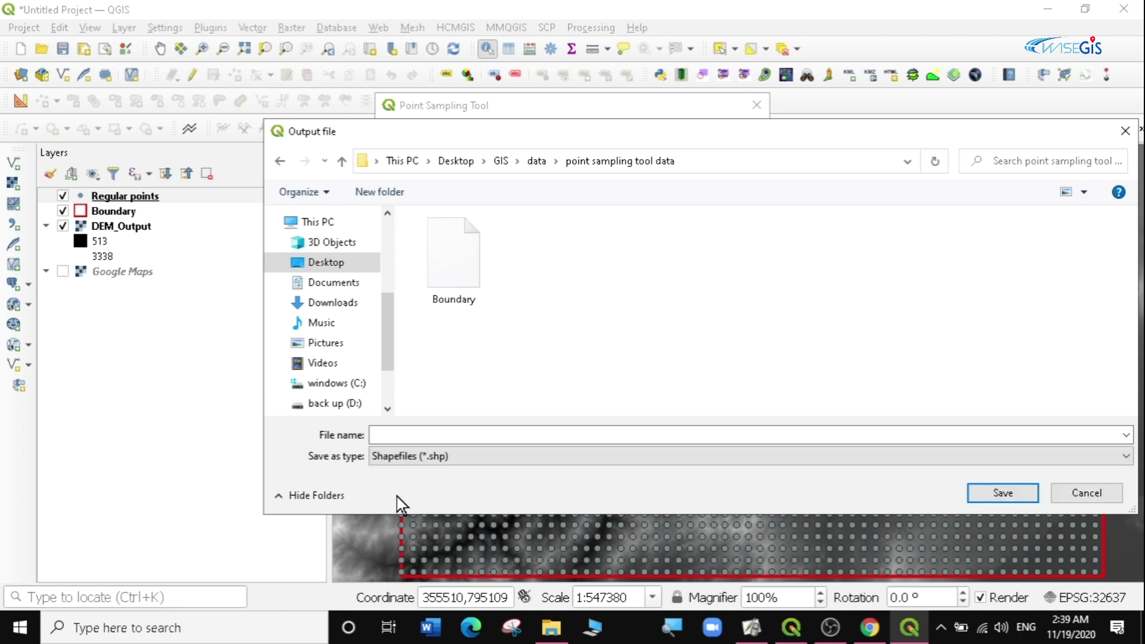
{"action": "left_click", "coordinate": [422, 458]}
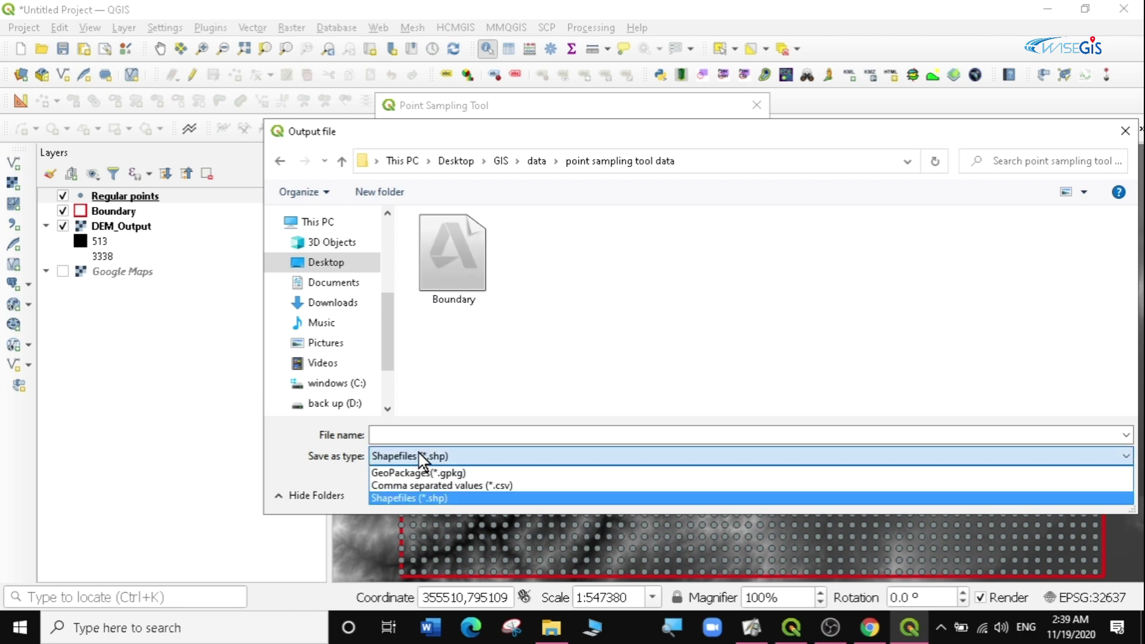
{"action": "left_click", "coordinate": [419, 487]}
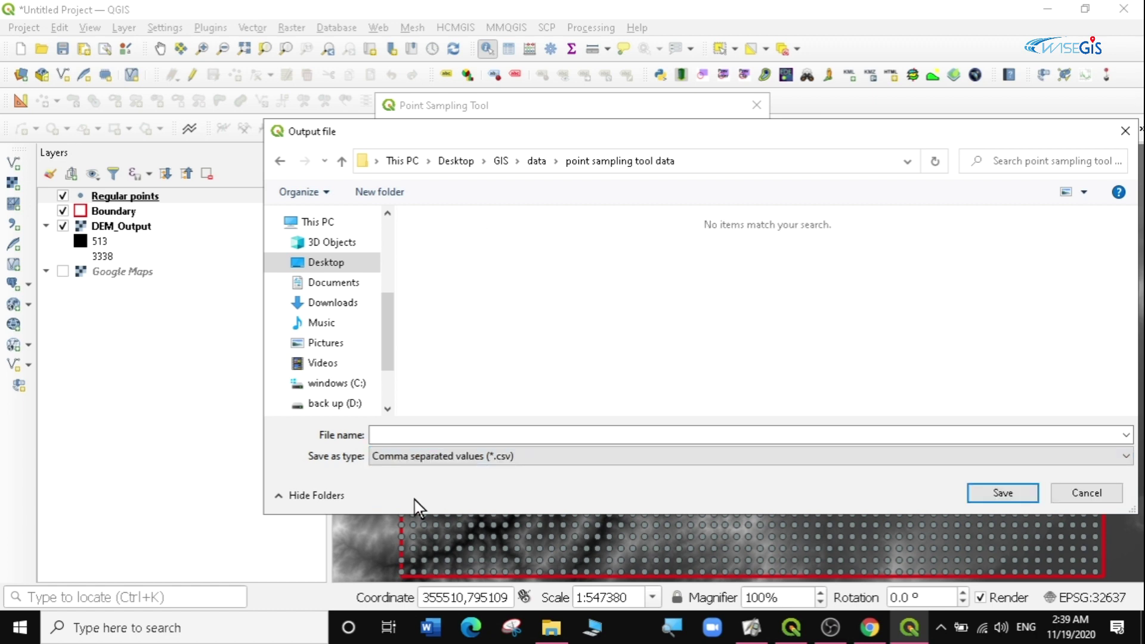
{"action": "left_click", "coordinate": [462, 459]}
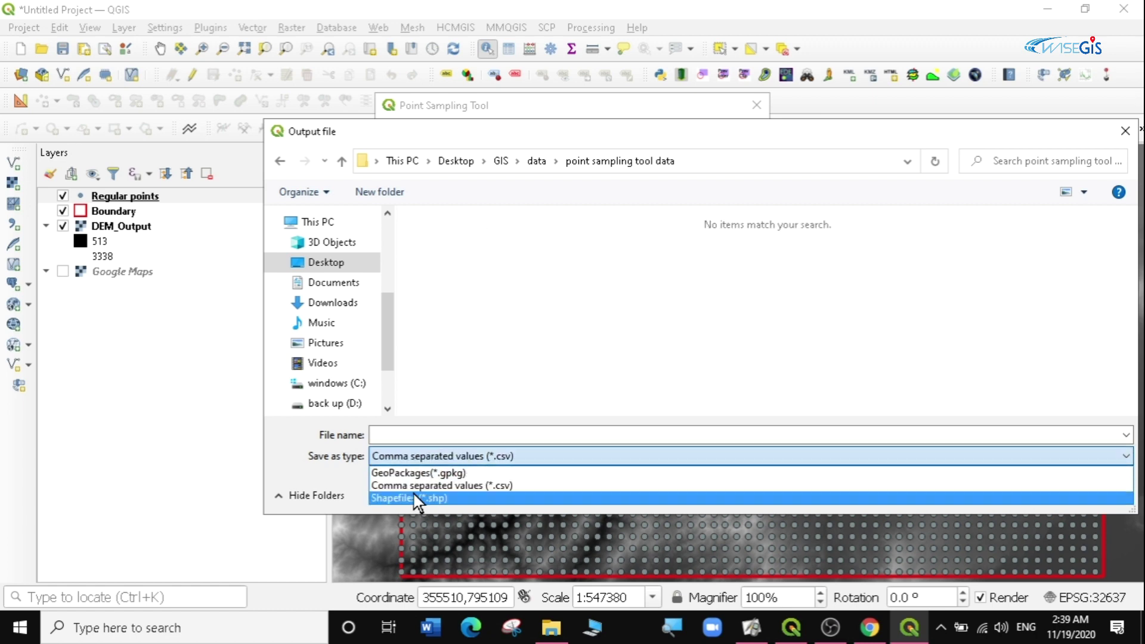
{"action": "left_click", "coordinate": [411, 500]}
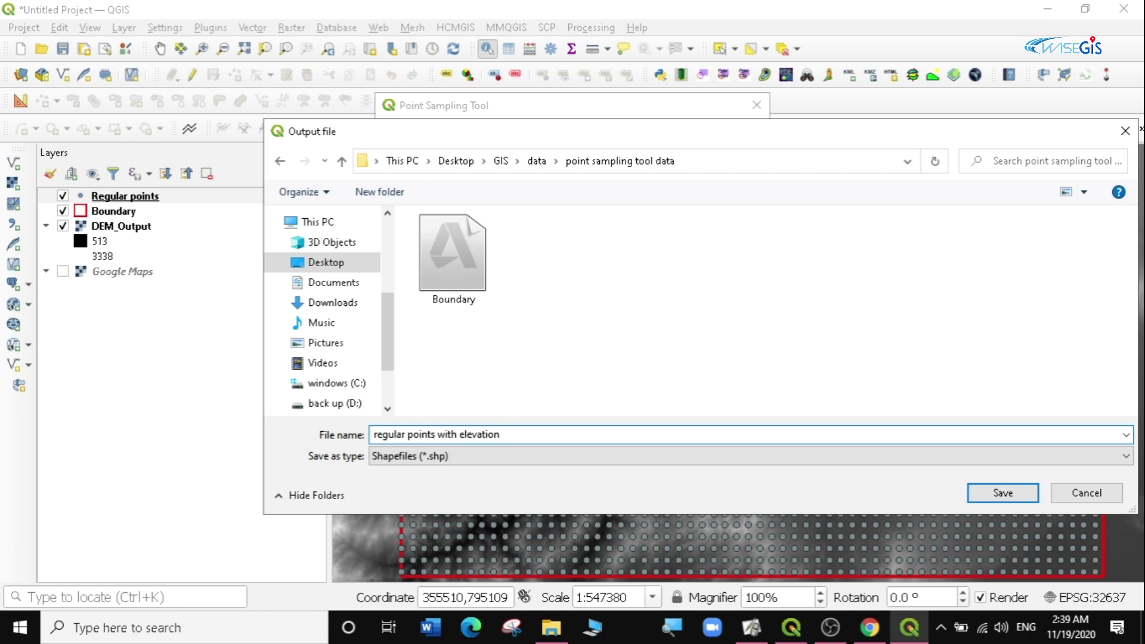
{"action": "left_click", "coordinate": [1002, 494]}
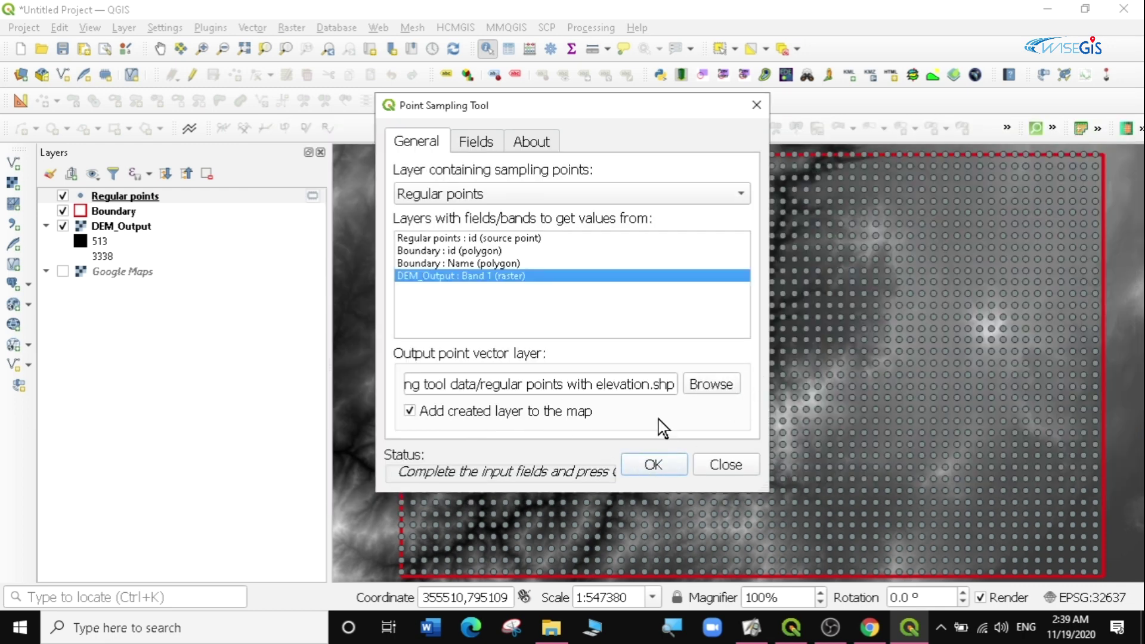
{"action": "left_click", "coordinate": [649, 467]}
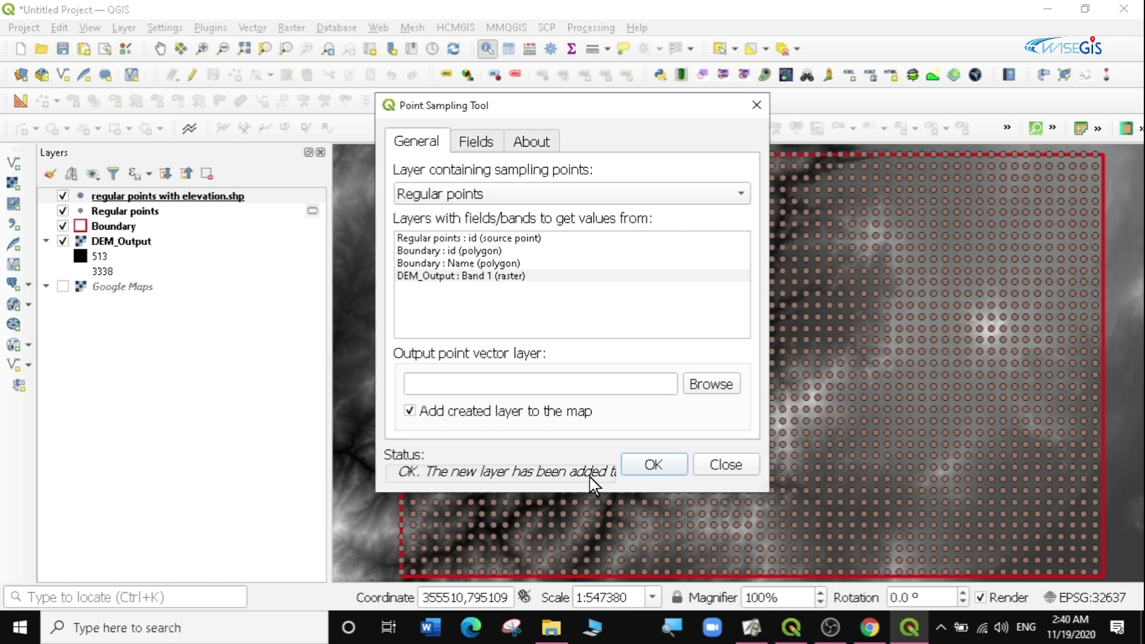
{"action": "left_click", "coordinate": [756, 104]}
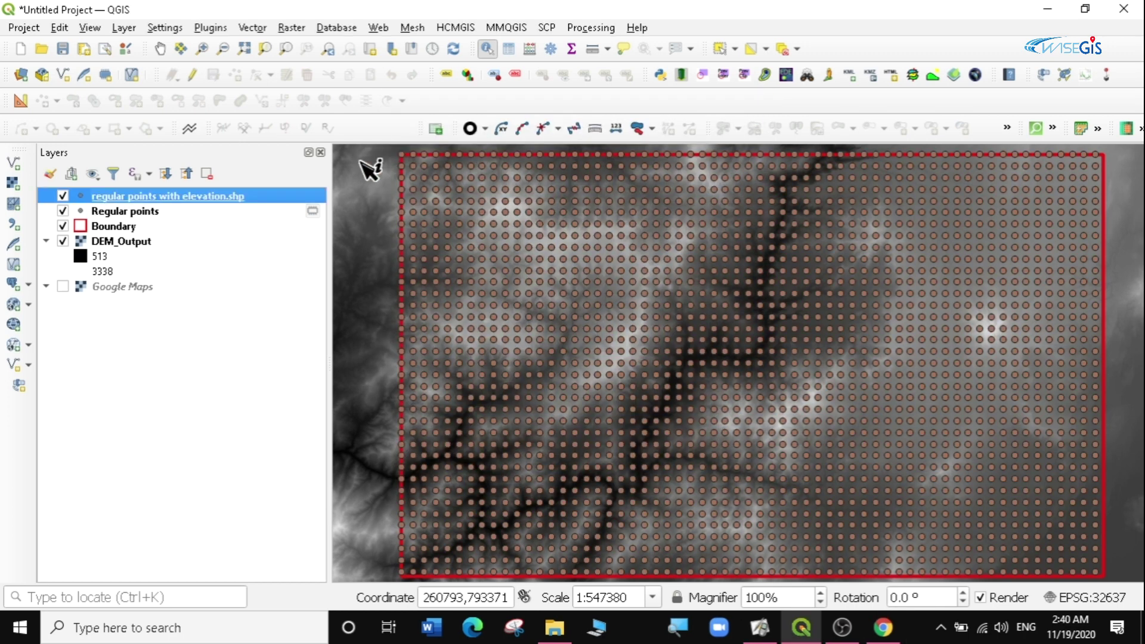
Examine the DEM_Output values in the attribute table of regular points with elevation.shp, and close the table.
{"action": "right_click", "coordinate": [114, 195]}
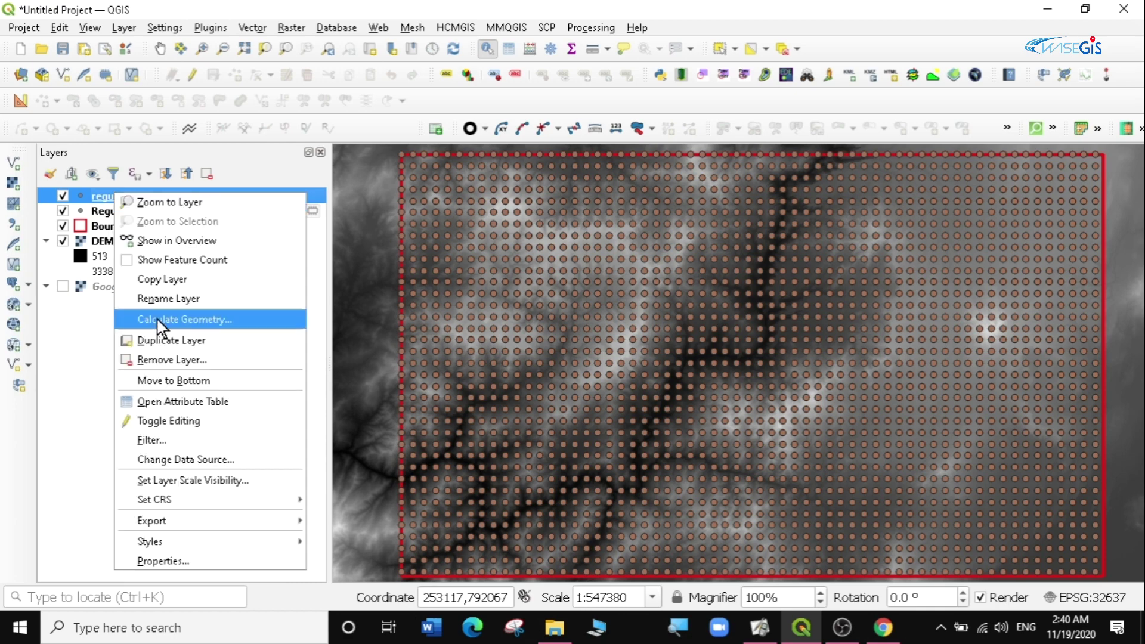
{"action": "left_click", "coordinate": [168, 402]}
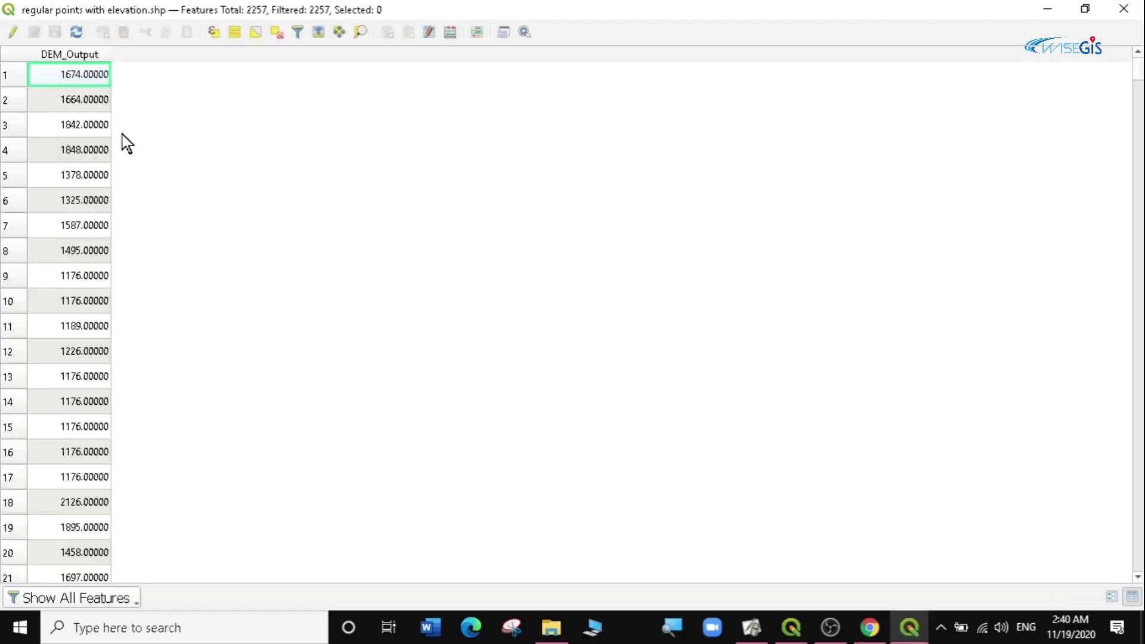
{"action": "scroll", "coordinate": [66, 155], "scroll_direction": "down", "scroll_amount": 20}
{"action": "scroll", "coordinate": [67, 180], "scroll_direction": "down", "scroll_amount": 20}
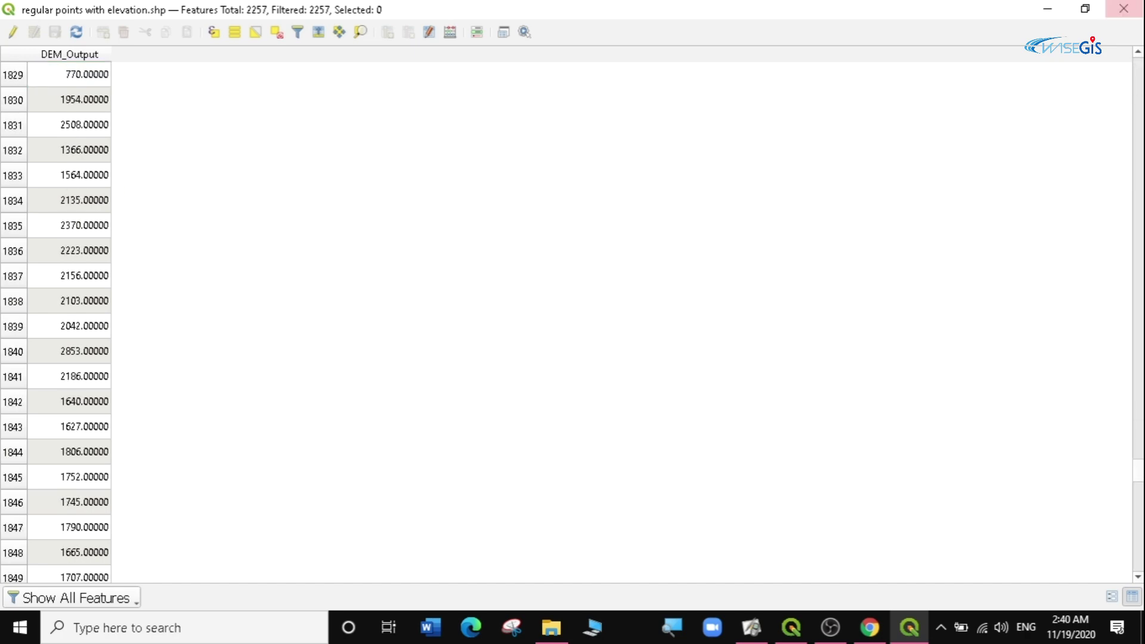
{"action": "left_click", "coordinate": [1124, 9]}
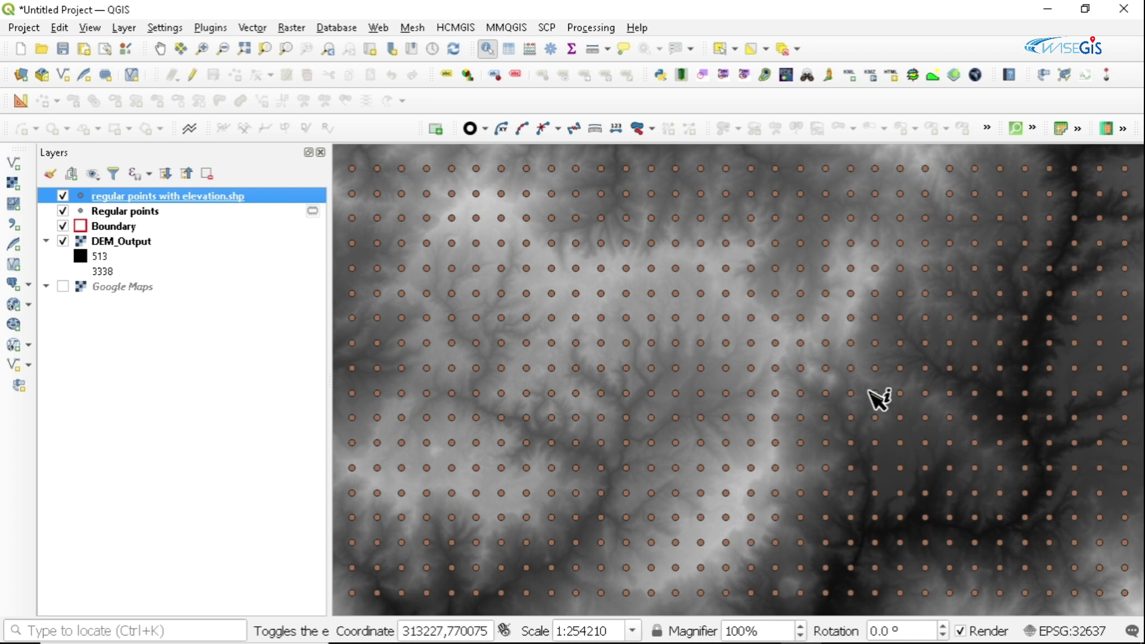
Set Single Labels on the regular points with elevation.shp layer, using the DEM_Output field as the label value.
{"action": "right_click", "coordinate": [188, 197]}
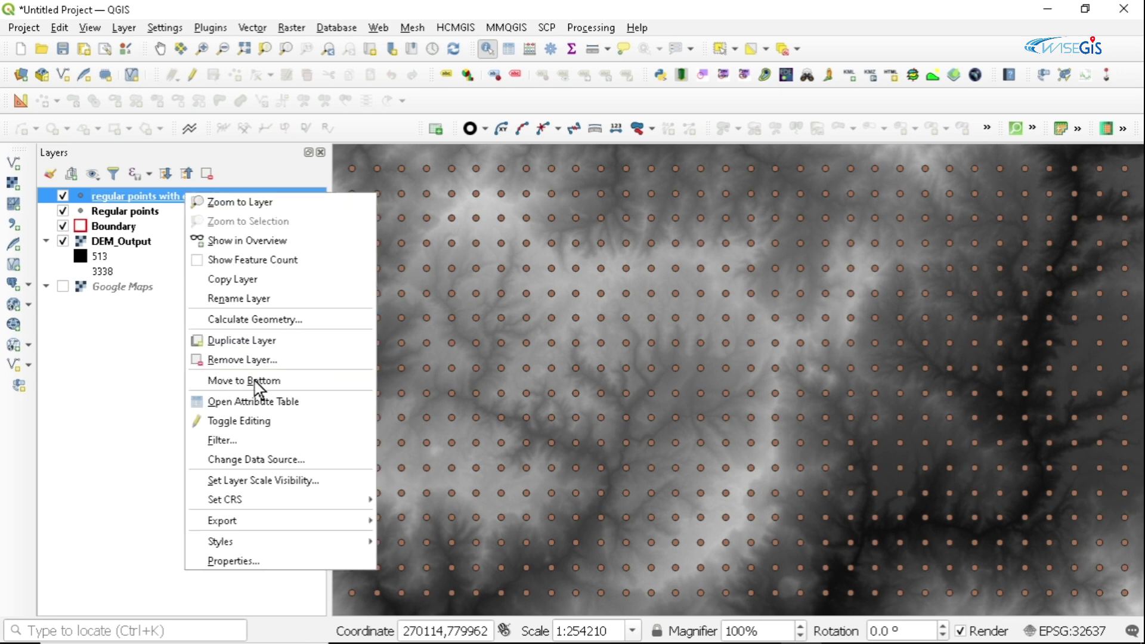
{"action": "left_click", "coordinate": [253, 562]}
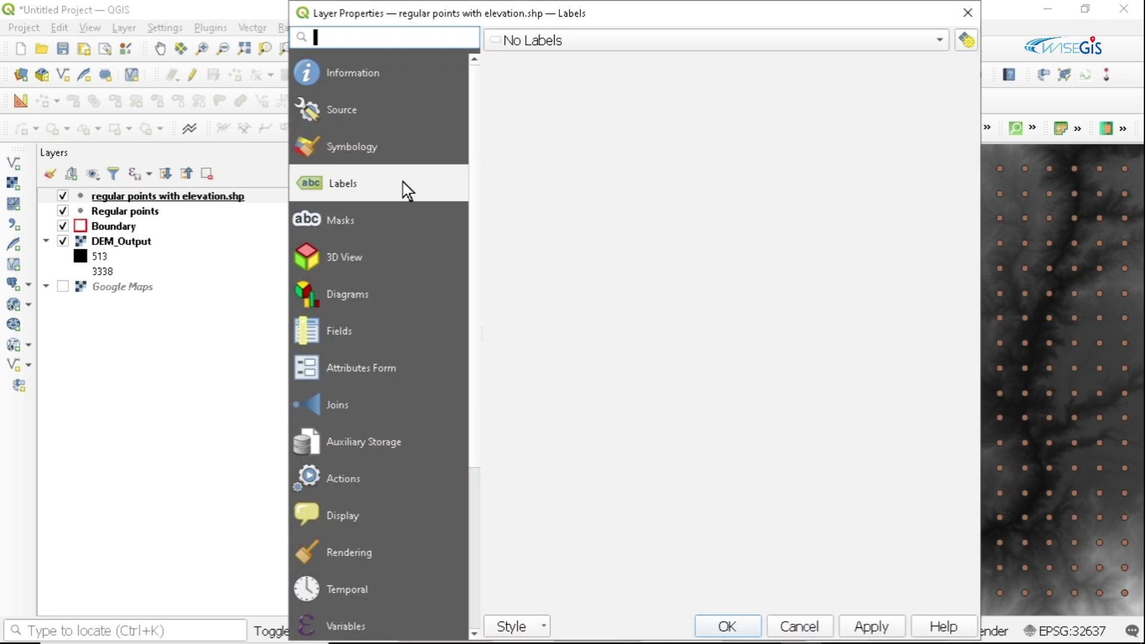
{"action": "left_click", "coordinate": [573, 43]}
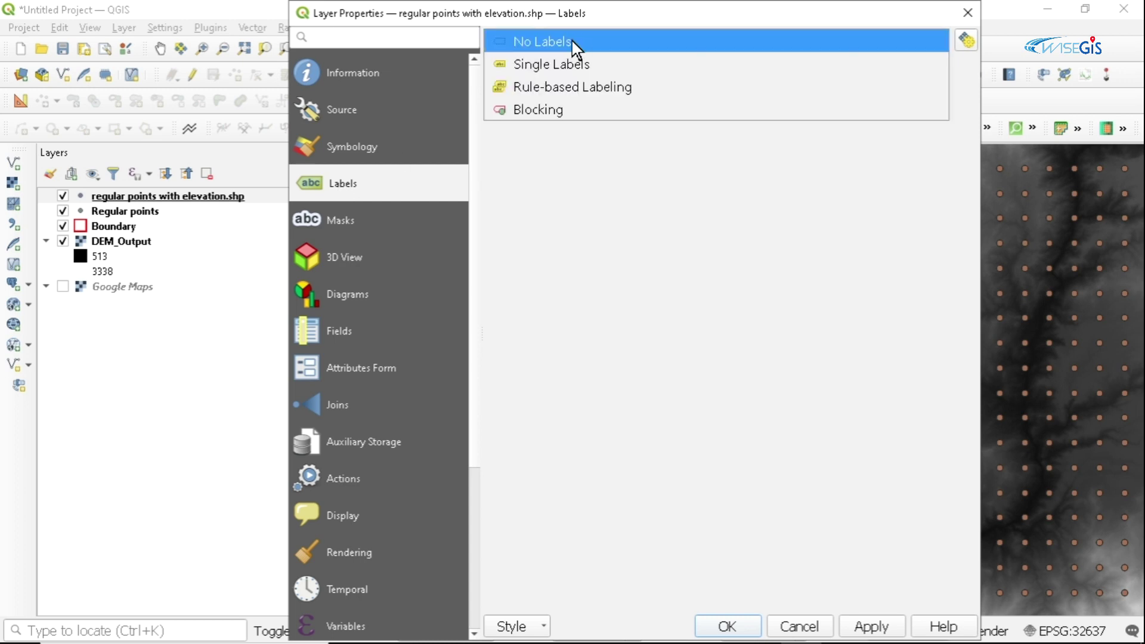
{"action": "left_click", "coordinate": [562, 69]}
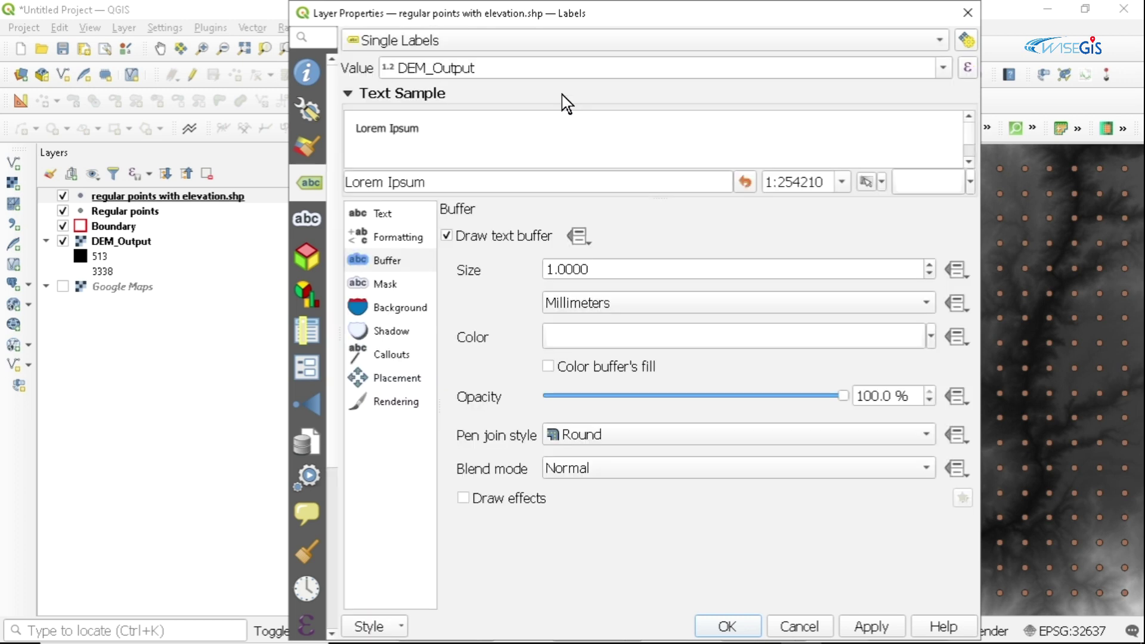
{"action": "left_click", "coordinate": [949, 71]}
{"action": "left_click", "coordinate": [823, 90]}
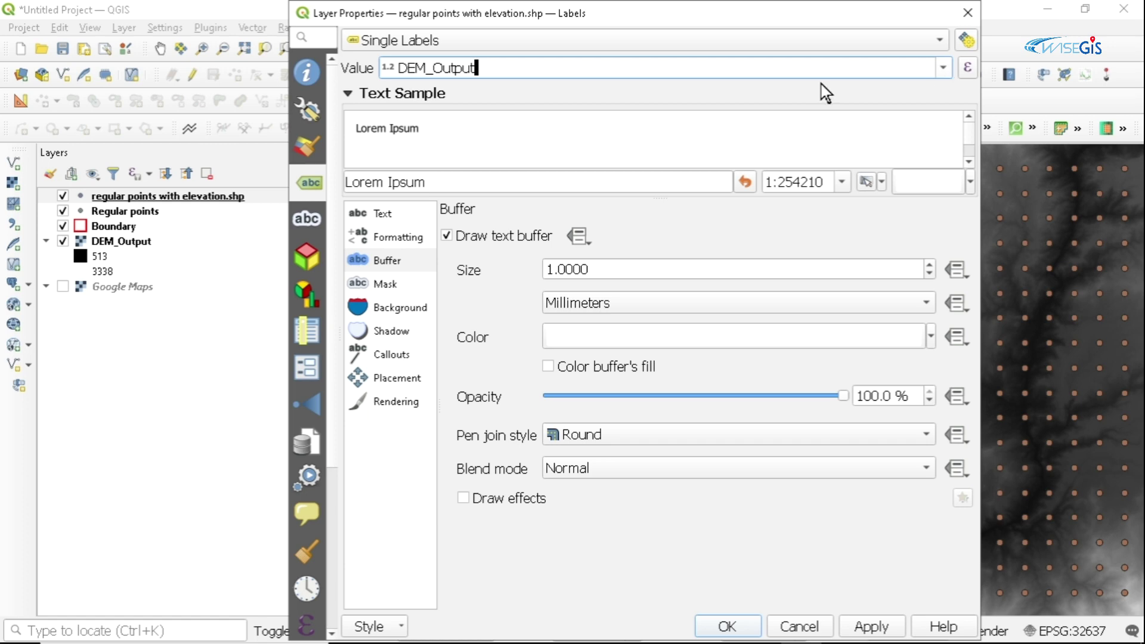
Compare the label text sample without and with the text buffer drawn, leaving the buffer enabled.
{"action": "left_click", "coordinate": [387, 263]}
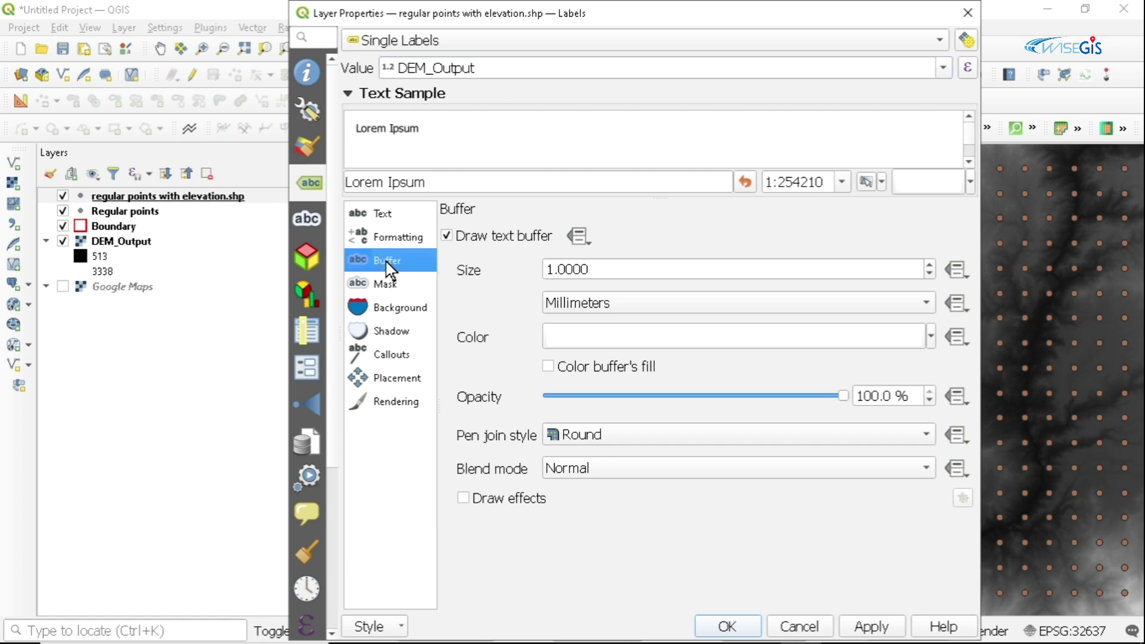
{"action": "left_click", "coordinate": [446, 235]}
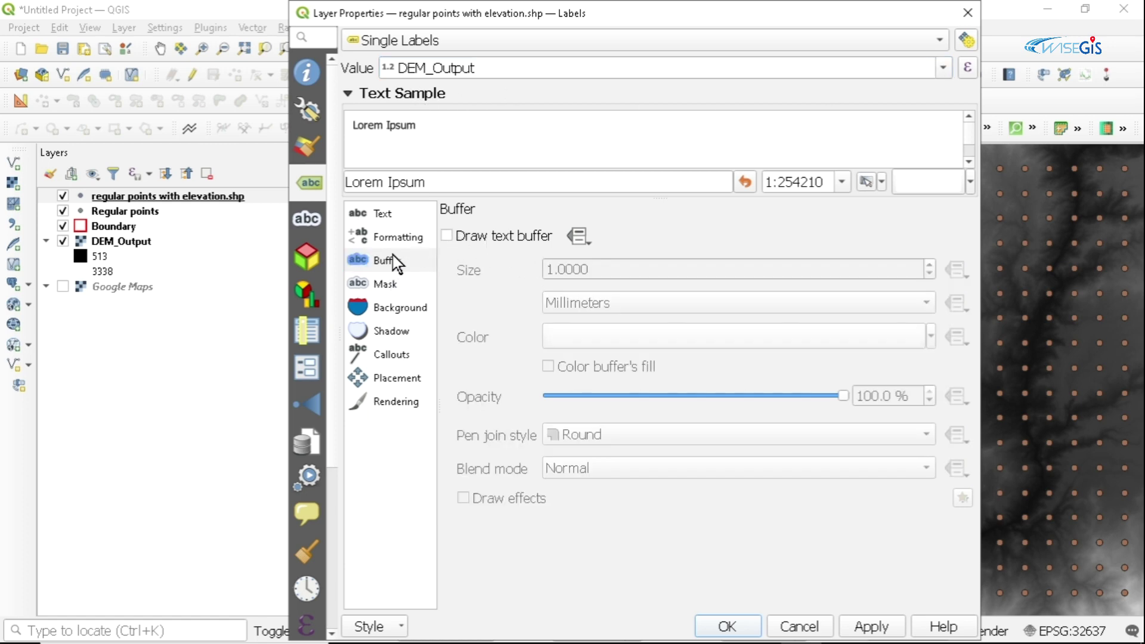
{"action": "left_click", "coordinate": [446, 235]}
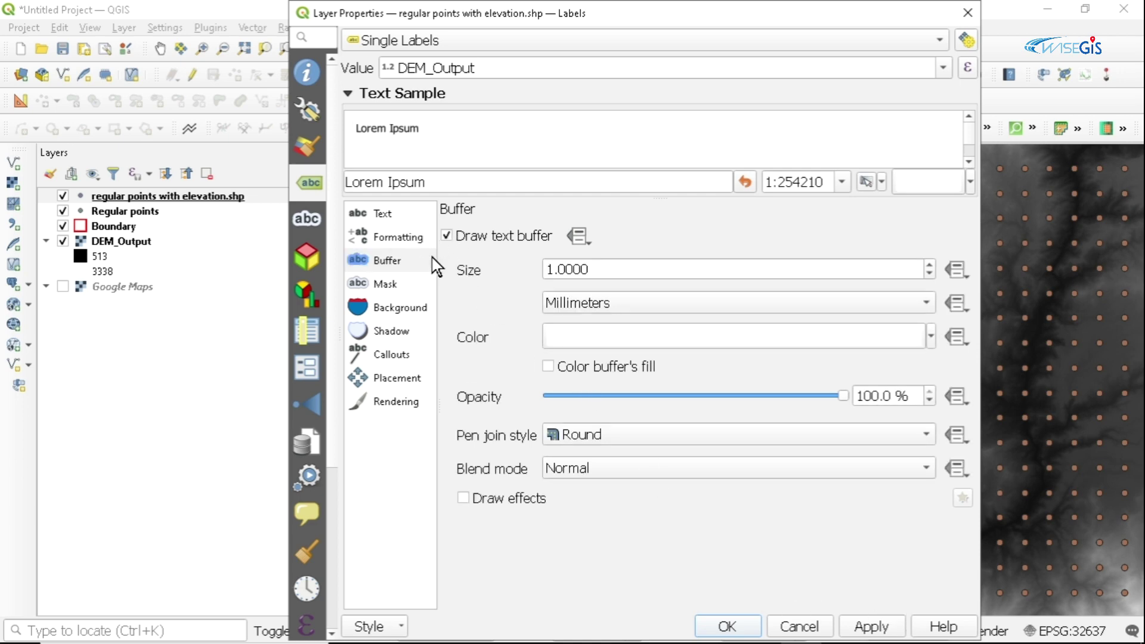
Change the label text color to blue-violet and apply the label settings to the regular points with elevation.shp layer.
{"action": "left_click", "coordinate": [384, 215]}
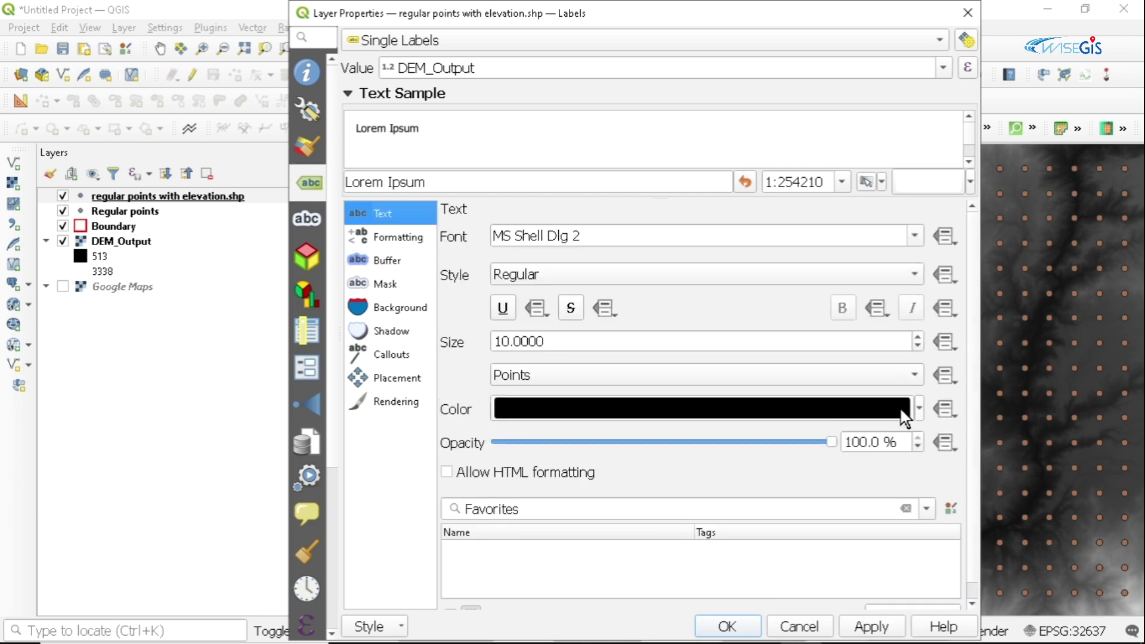
{"action": "left_click", "coordinate": [920, 408]}
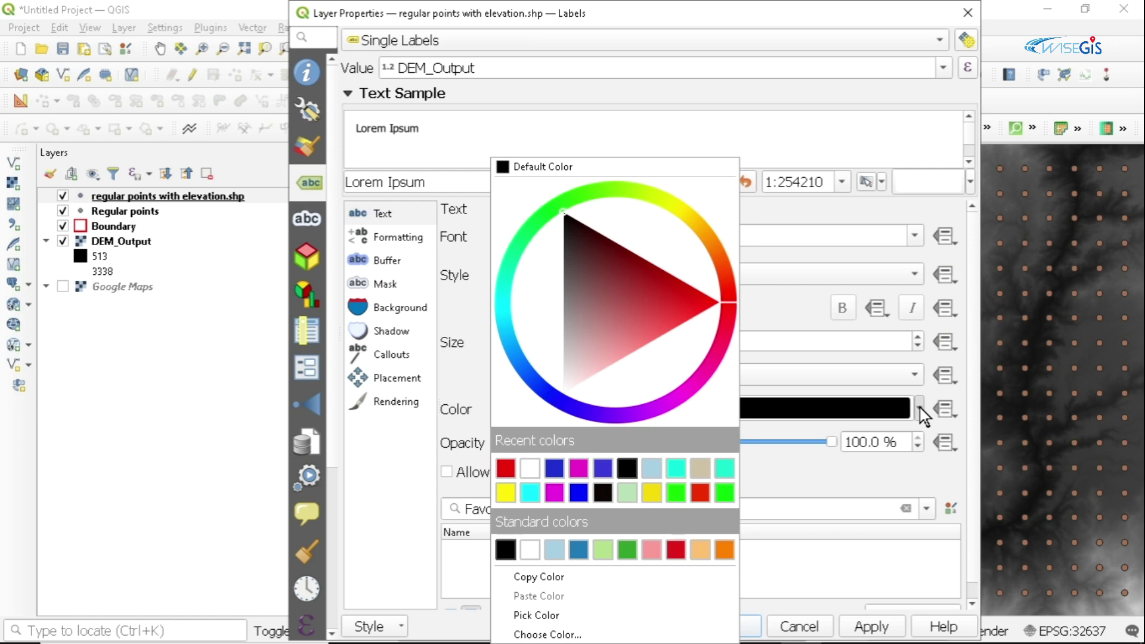
{"action": "left_click", "coordinate": [577, 411]}
{"action": "left_click", "coordinate": [587, 376]}
{"action": "left_click", "coordinate": [789, 309]}
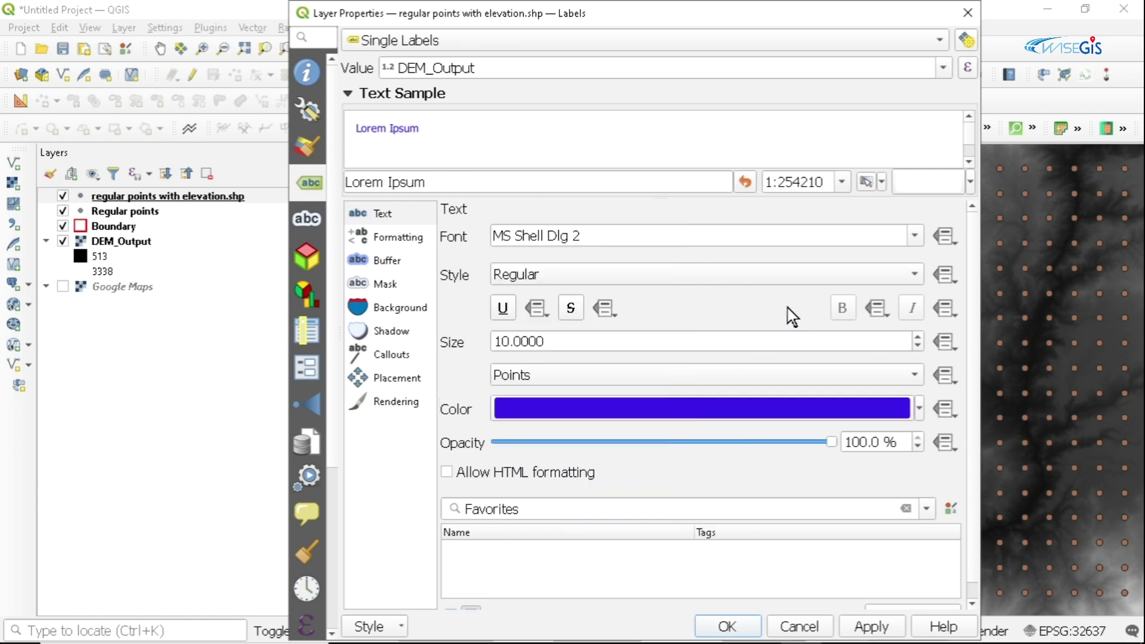
{"action": "left_click", "coordinate": [872, 627]}
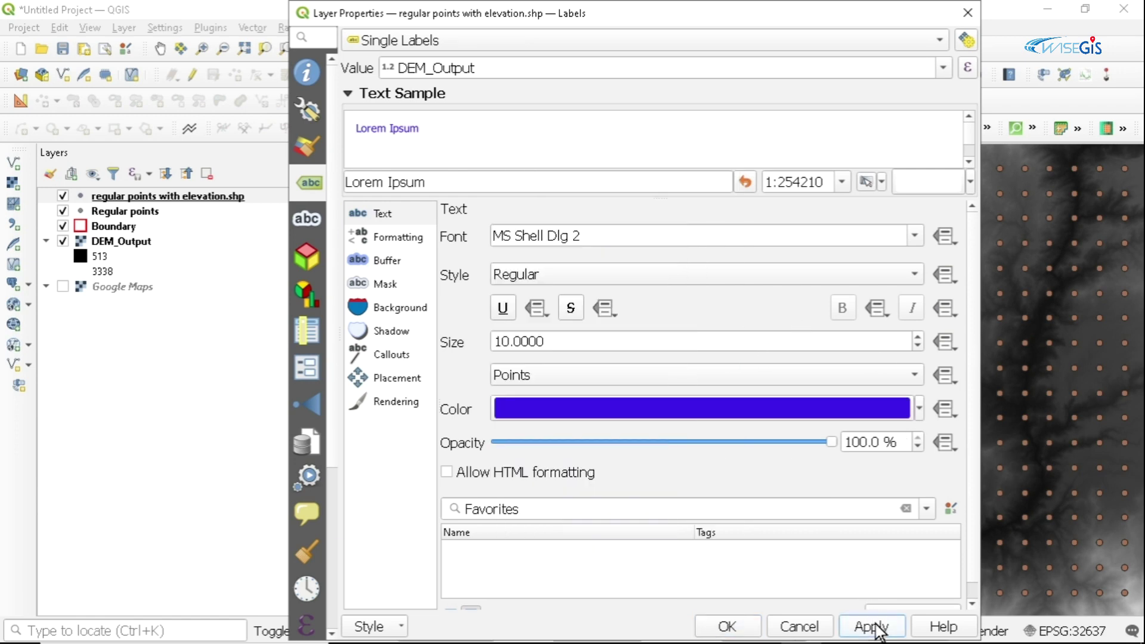
{"action": "left_click", "coordinate": [731, 628]}
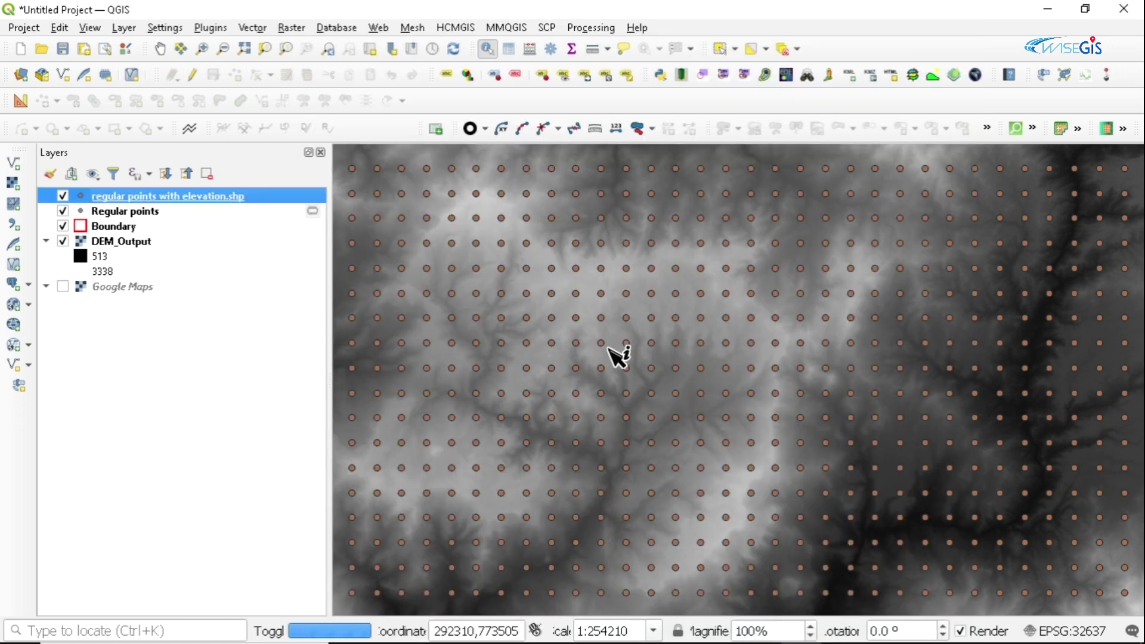
Inspect the elevation labels on the map up close and review the sampled layer's attribute table, closing it.
{"action": "scroll", "coordinate": [628, 345], "scroll_direction": "up", "scroll_amount": 2}
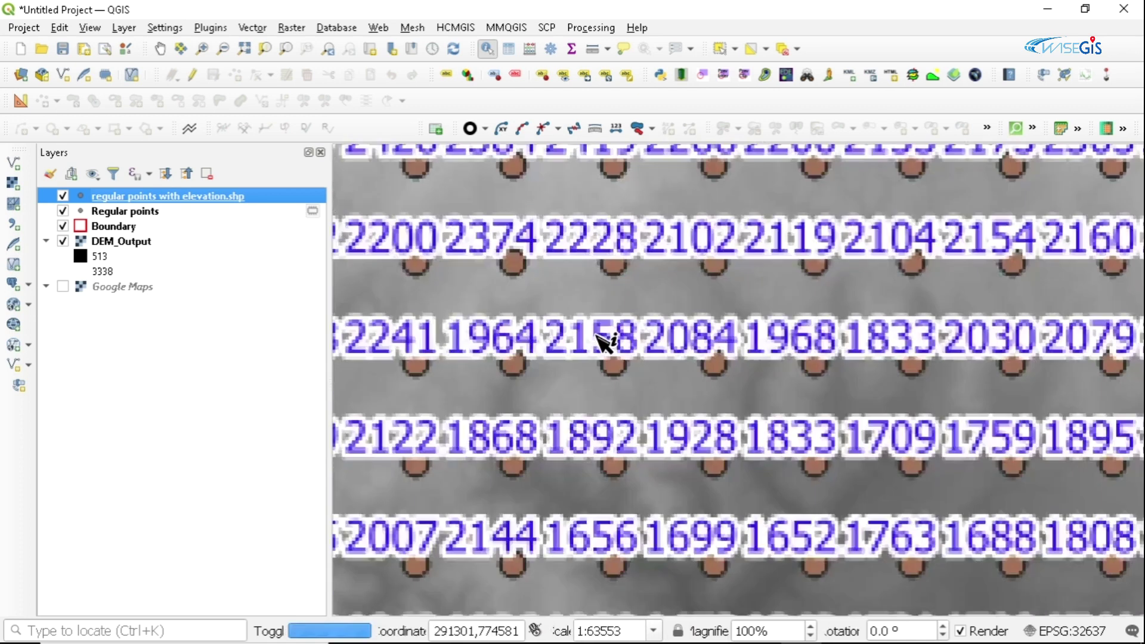
{"action": "left_click_drag", "start_coordinate": [587, 375], "coordinate": [689, 372]}
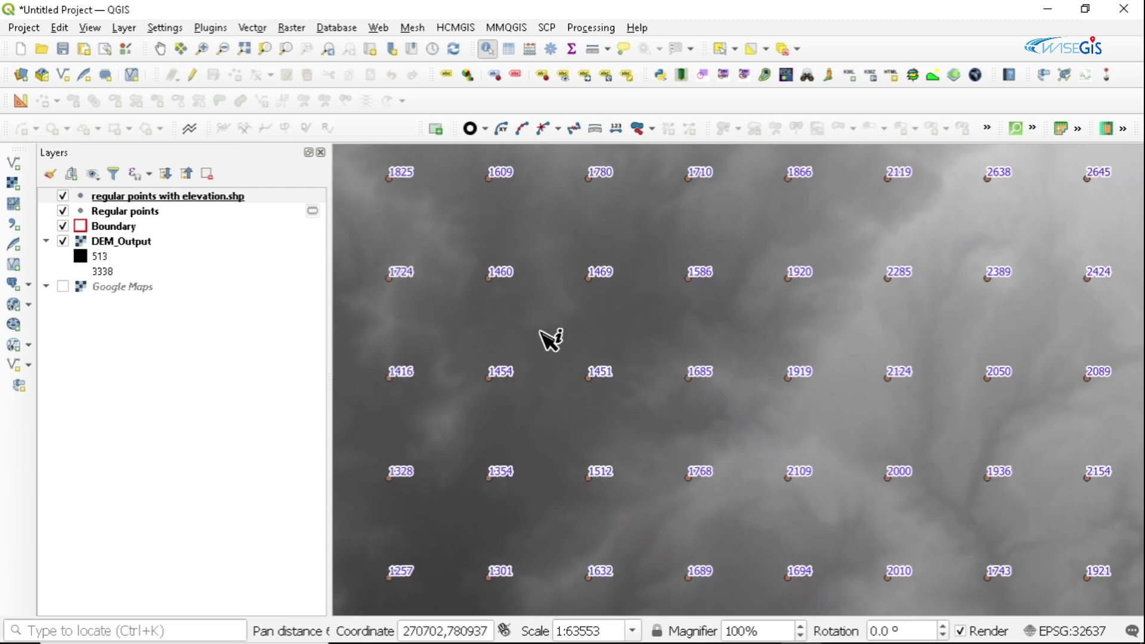
{"action": "scroll", "coordinate": [549, 338], "scroll_direction": "up", "scroll_amount": 1}
{"action": "right_click", "coordinate": [139, 188]}
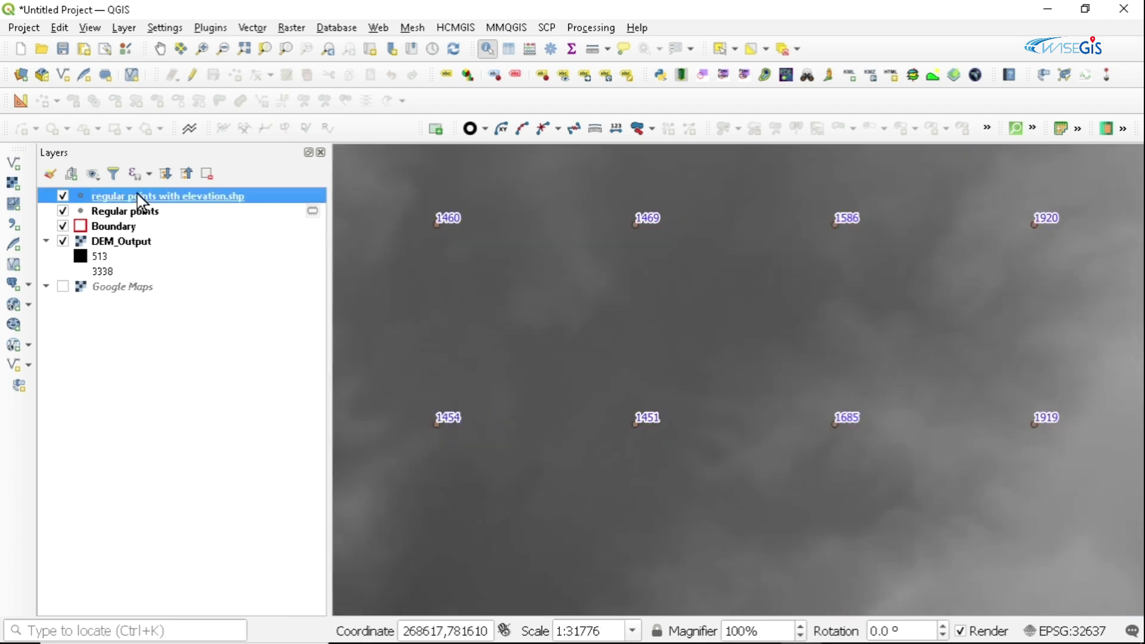
{"action": "left_click", "coordinate": [200, 400]}
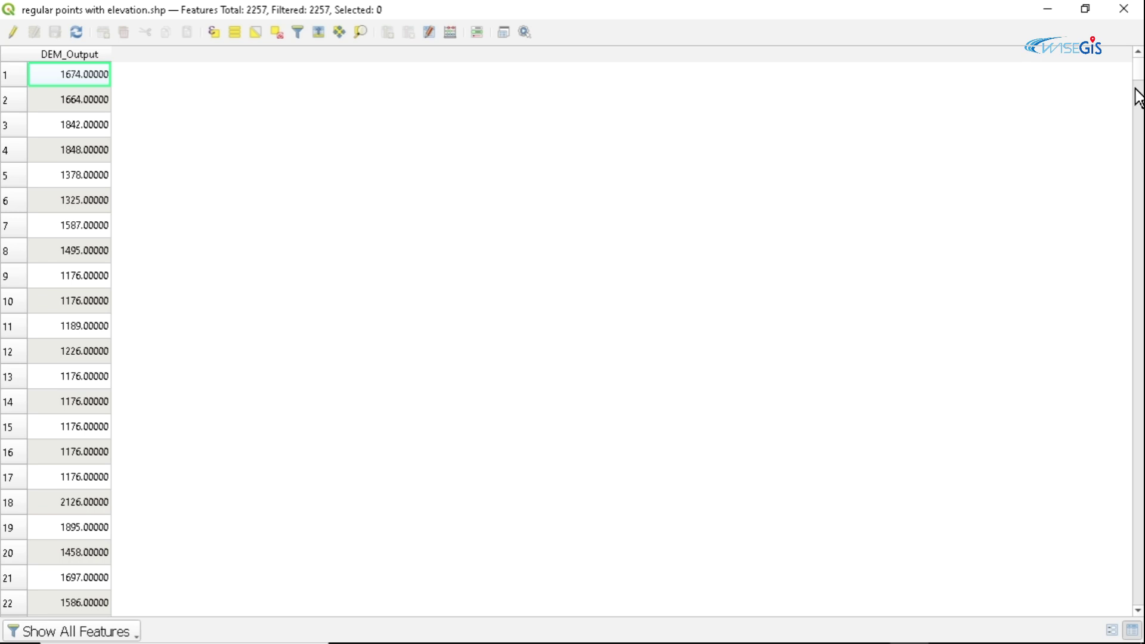
{"action": "left_click", "coordinate": [1120, 13]}
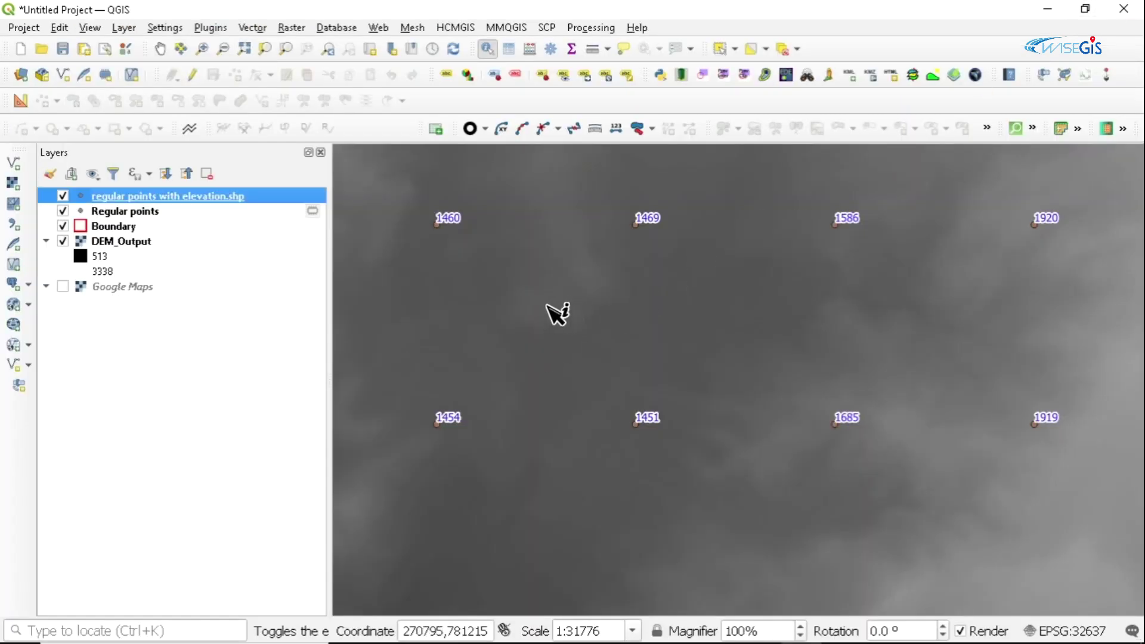